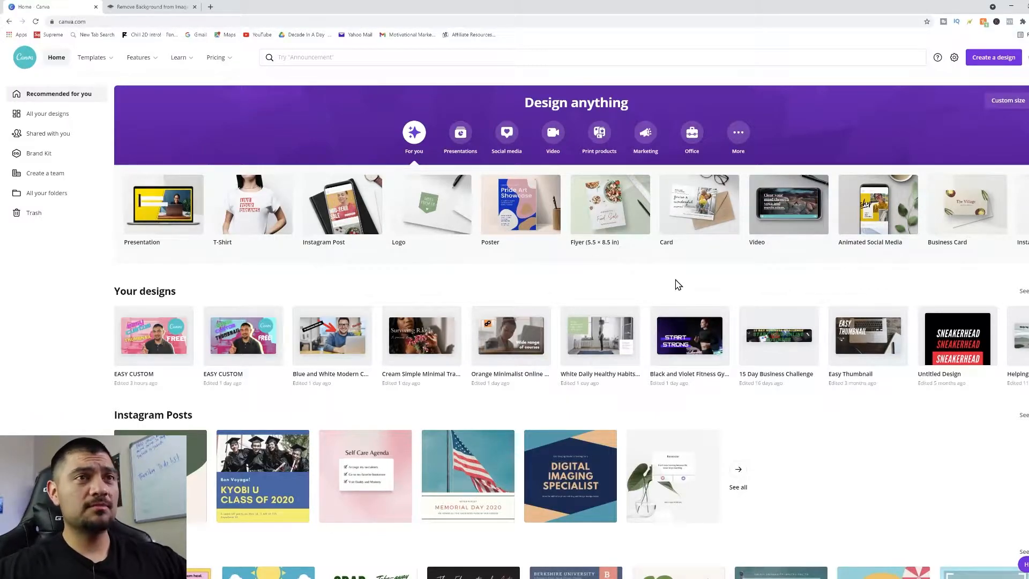
Step: Search the templates for "youtube thumbnail" and open the free "Building the Future Workspace" design
{"action": "left_click", "coordinate": [358, 53]}
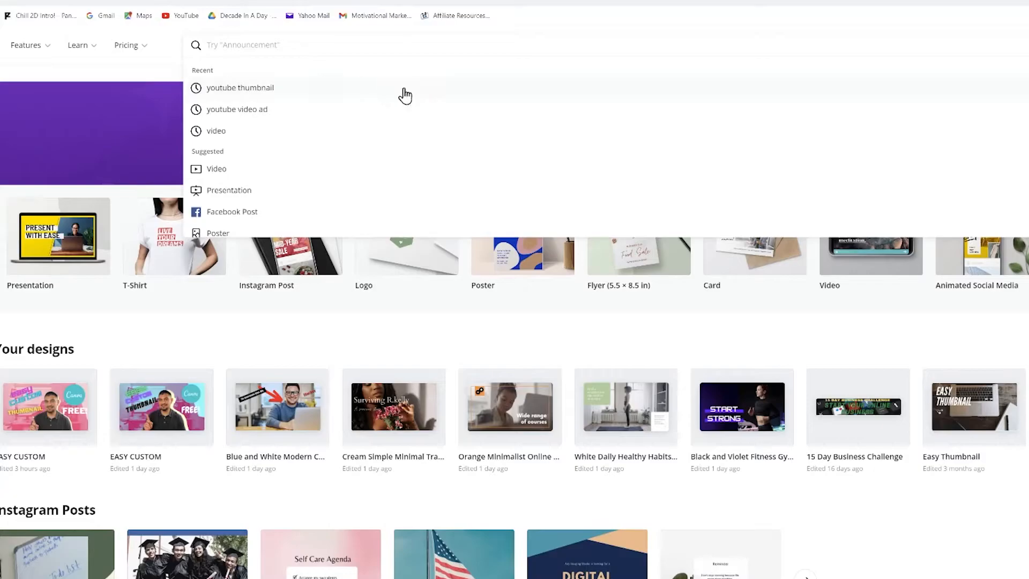
{"action": "left_click", "coordinate": [408, 95]}
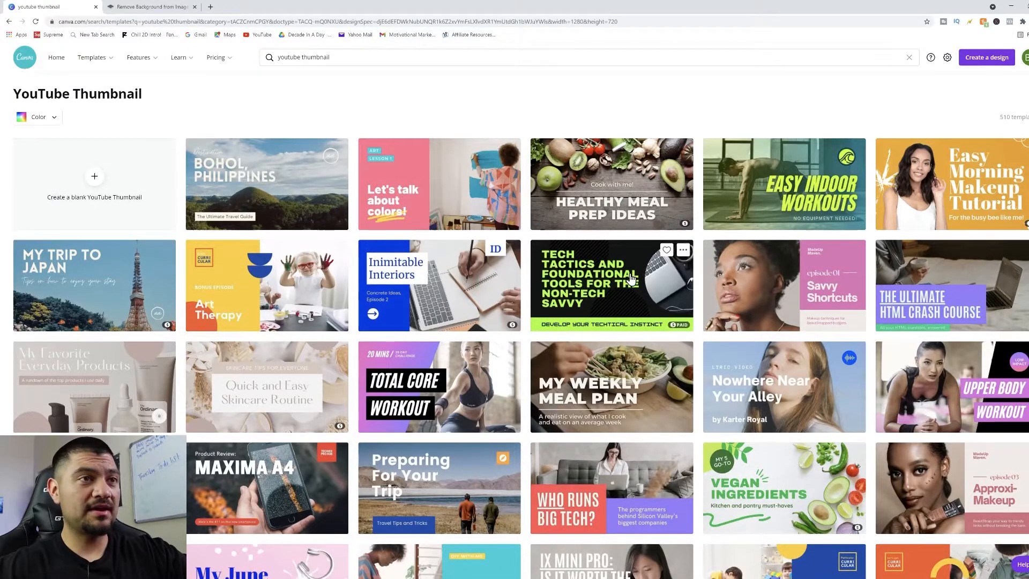
{"action": "scroll", "coordinate": [697, 257], "scroll_direction": "down", "scroll_amount": 2}
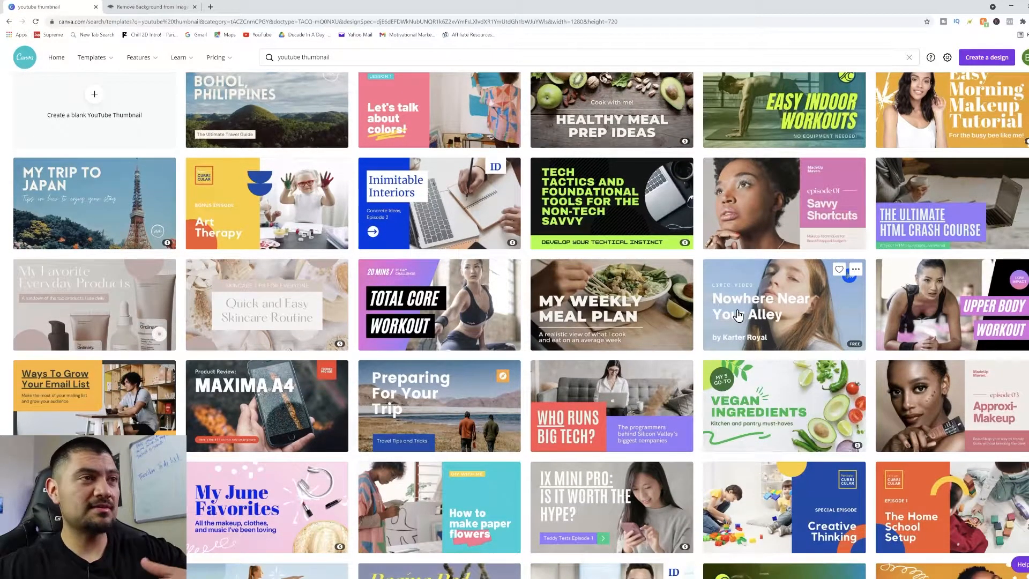
{"action": "scroll", "coordinate": [619, 407], "scroll_direction": "down", "scroll_amount": 4}
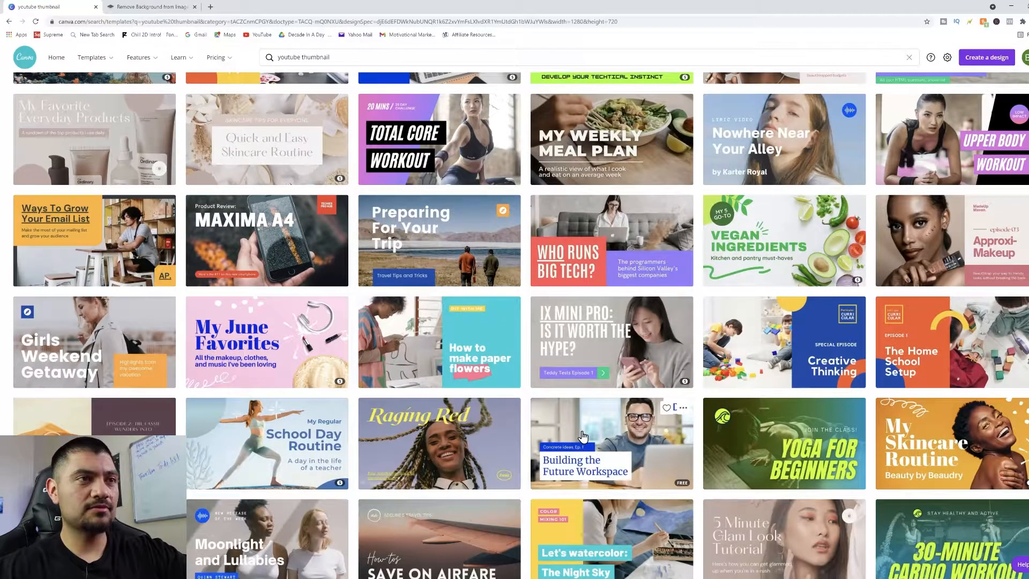
{"action": "left_click", "coordinate": [583, 435]}
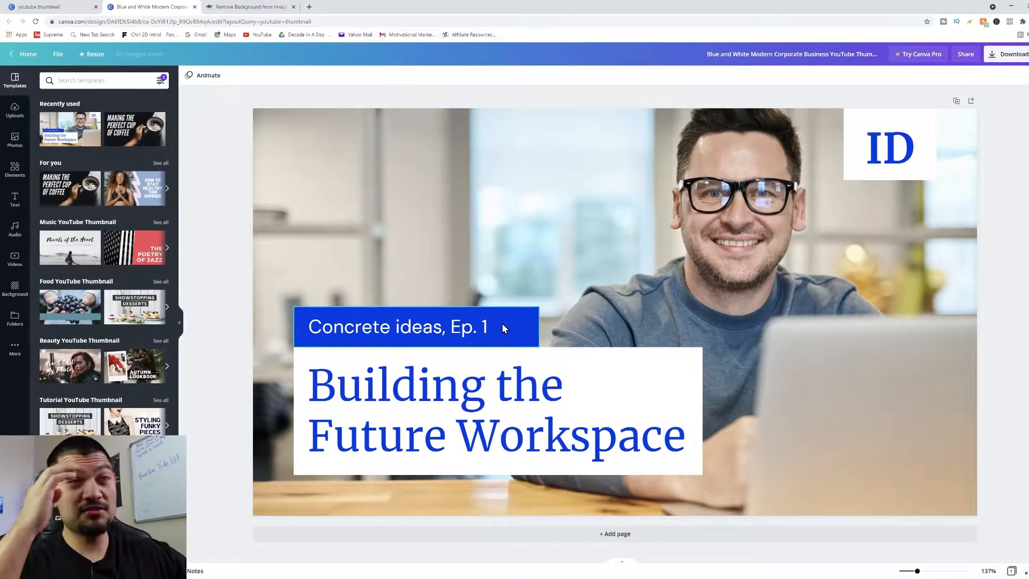
Step: Move the "Concrete ideas, Ep. 1" box to the thumbnail's upper-left area and reposition the "Building the Future Workspace" box near its lower-left edge
{"action": "left_click_drag", "start_coordinate": [508, 328], "coordinate": [490, 159]}
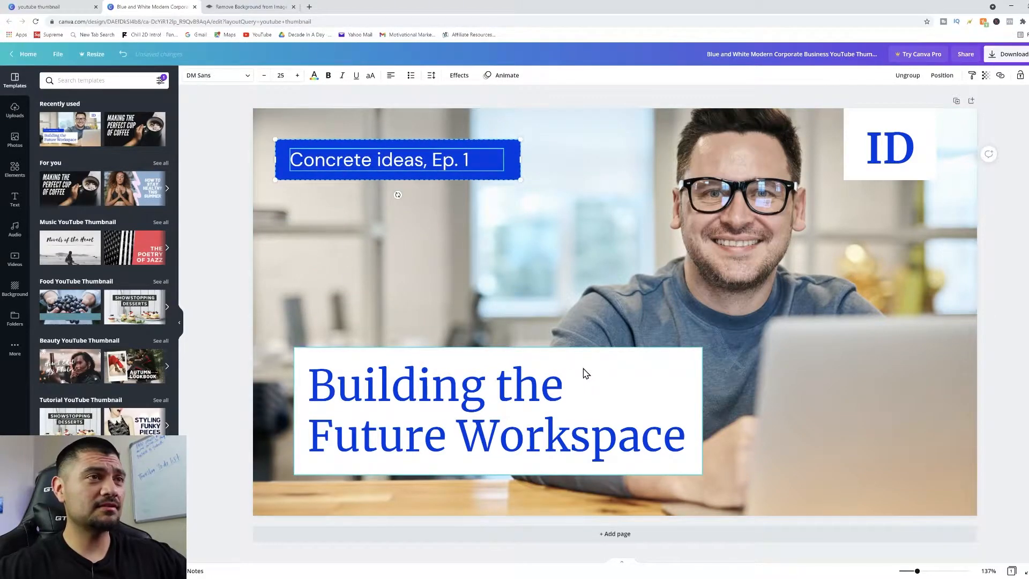
{"action": "left_click_drag", "start_coordinate": [581, 372], "coordinate": [553, 231]}
{"action": "left_click", "coordinate": [755, 239]}
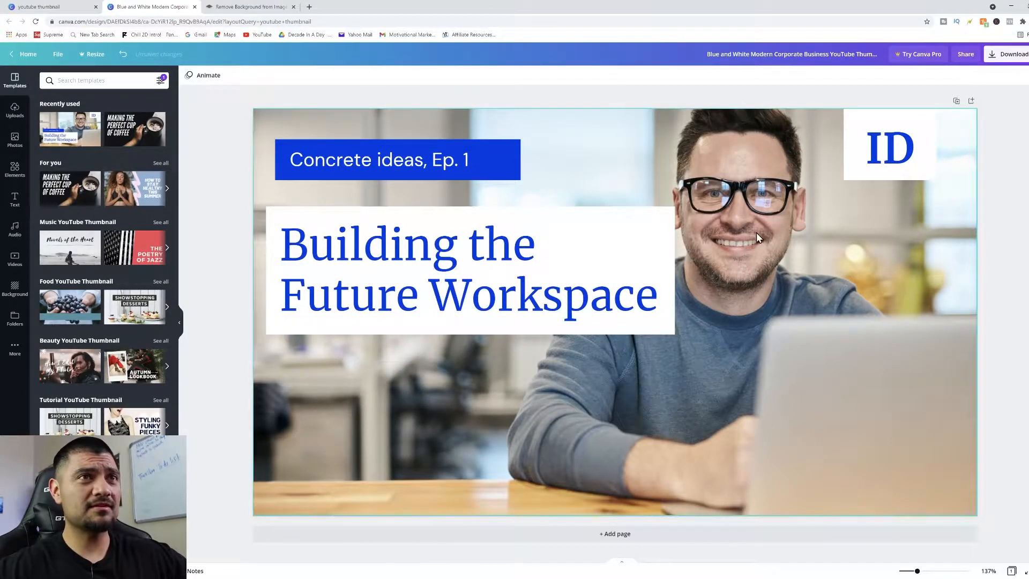
{"action": "left_click", "coordinate": [907, 145]}
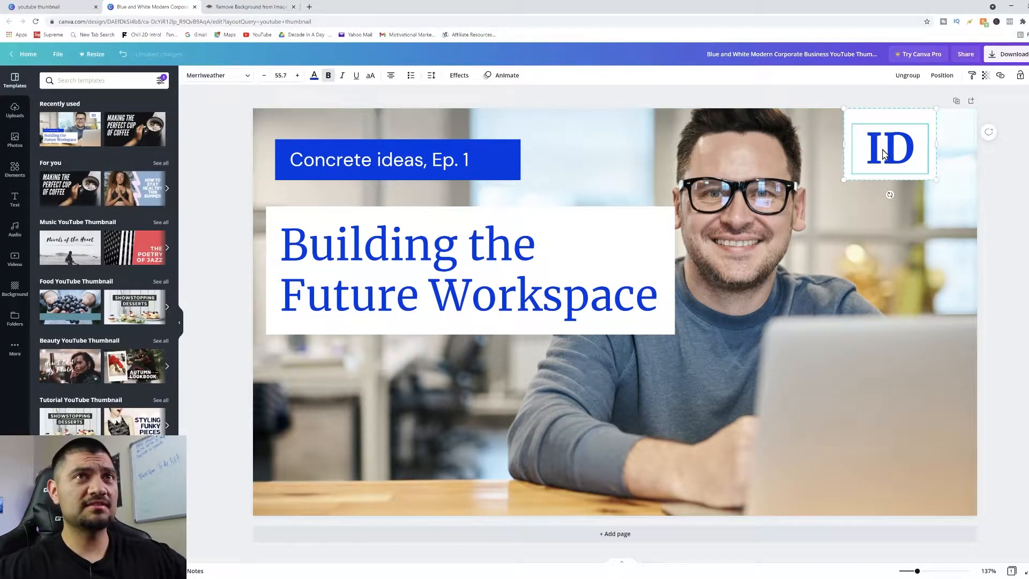
{"action": "left_click", "coordinate": [851, 289]}
{"action": "left_click_drag", "start_coordinate": [604, 265], "coordinate": [636, 379]}
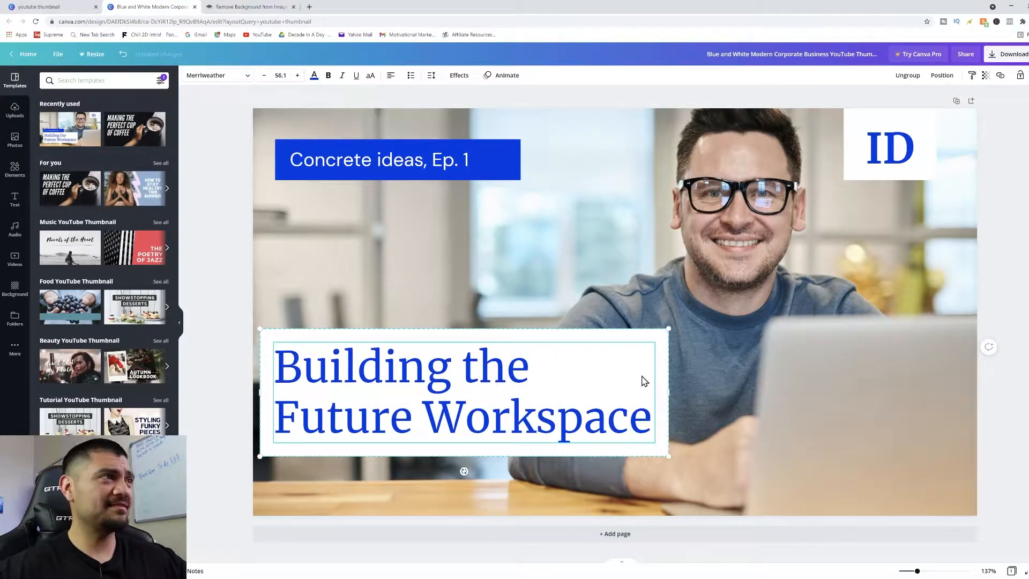
Step: Replace the "Concrete ideas, Ep. 1" text with "HE FOUND LOVE ON THE INTERNET!"
{"action": "left_click", "coordinate": [488, 174]}
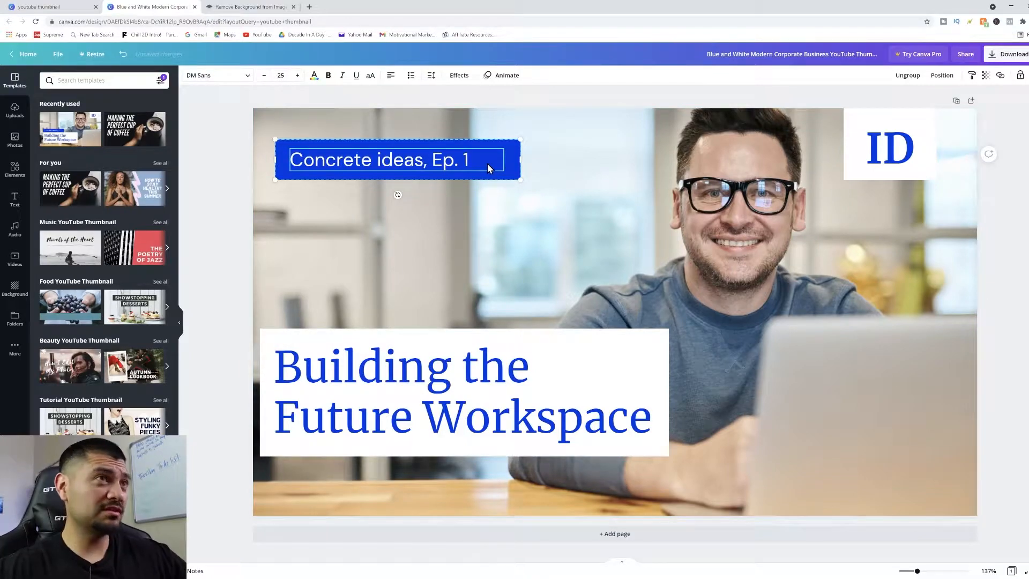
{"action": "left_click", "coordinate": [487, 162]}
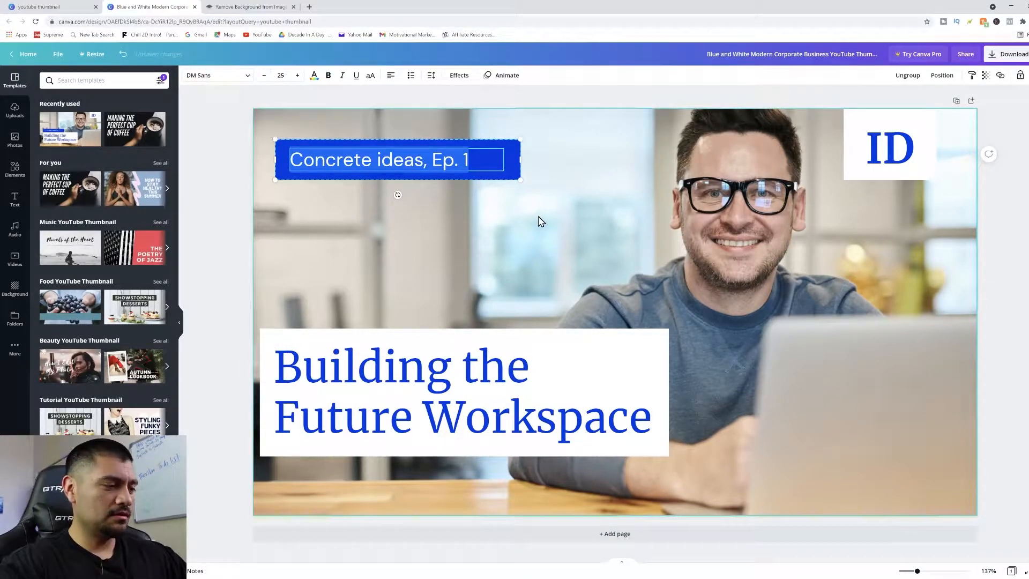
{"action": "type", "text": "he"}
{"action": "key", "text": "BackSpace"}
{"action": "key", "text": "BackSpace"}
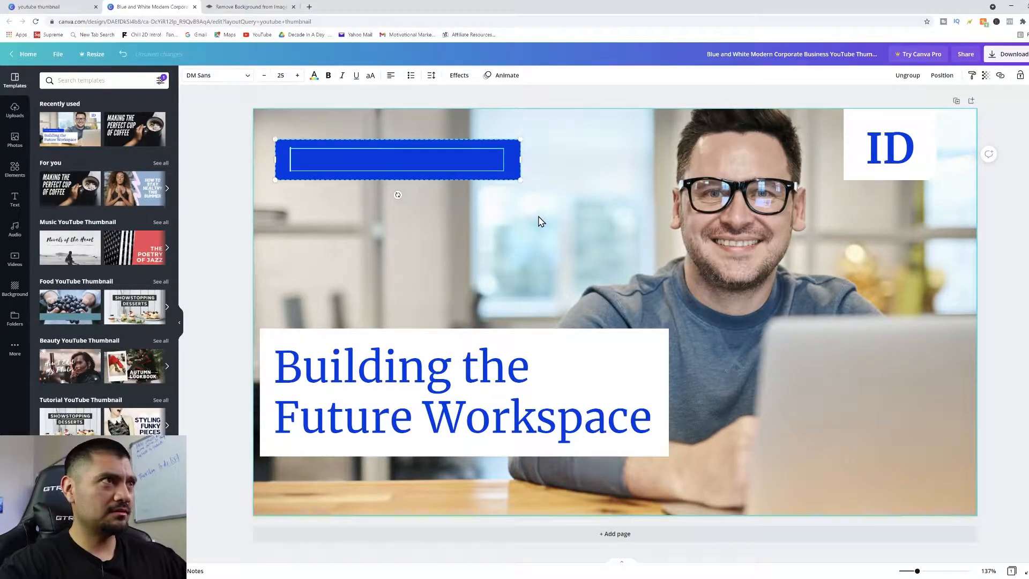
{"action": "type", "text": "he"}
{"action": "key", "text": "BackSpace"}
{"action": "key", "text": "BackSpace"}
{"action": "type", "text": "HE FOUND LOVE ON THE INTERNET!"}
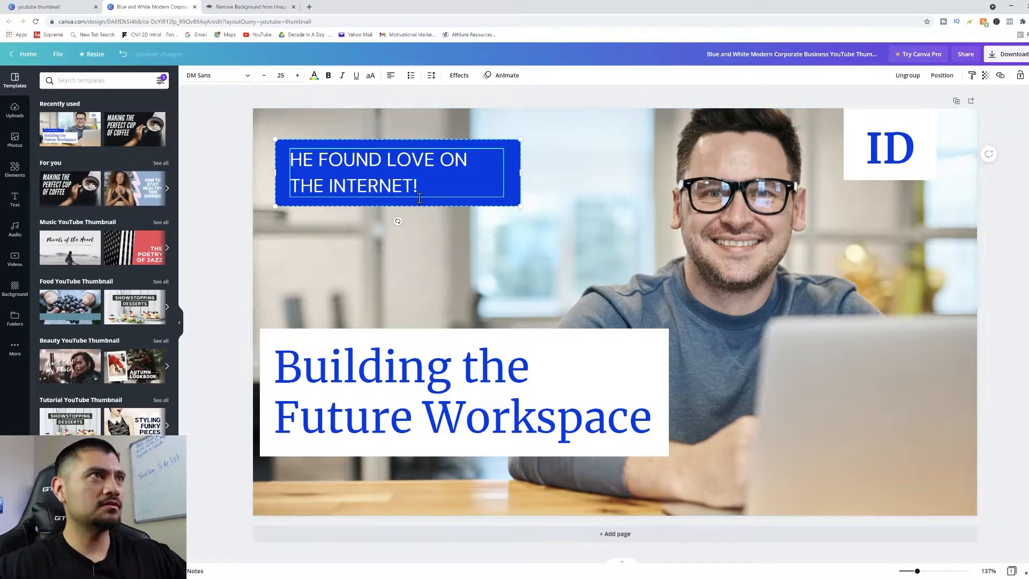
Step: Make the "HE FOUND LOVE ON THE INTERNET!" text bold and set its font size to 26
{"action": "left_click_drag", "start_coordinate": [424, 189], "coordinate": [293, 154]}
{"action": "left_click", "coordinate": [328, 75]}
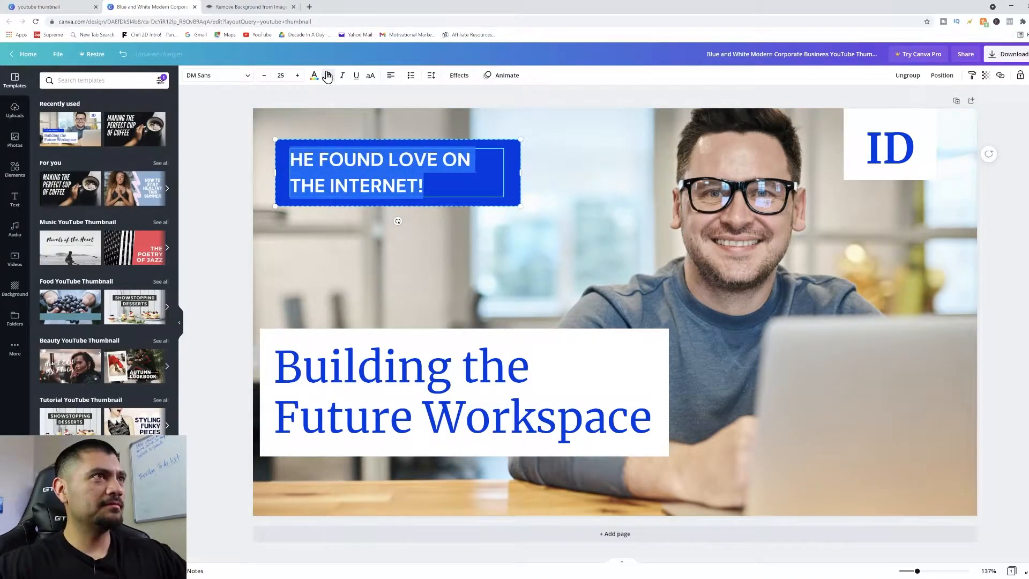
{"action": "left_click", "coordinate": [297, 75]}
{"action": "left_click", "coordinate": [297, 75]}
{"action": "left_click", "coordinate": [297, 75]}
{"action": "left_click", "coordinate": [297, 75]}
{"action": "left_click", "coordinate": [297, 75]}
{"action": "left_click", "coordinate": [297, 75]}
{"action": "left_click", "coordinate": [297, 75]}
{"action": "left_click", "coordinate": [297, 75]}
{"action": "left_click", "coordinate": [297, 75]}
{"action": "left_click", "coordinate": [297, 75]}
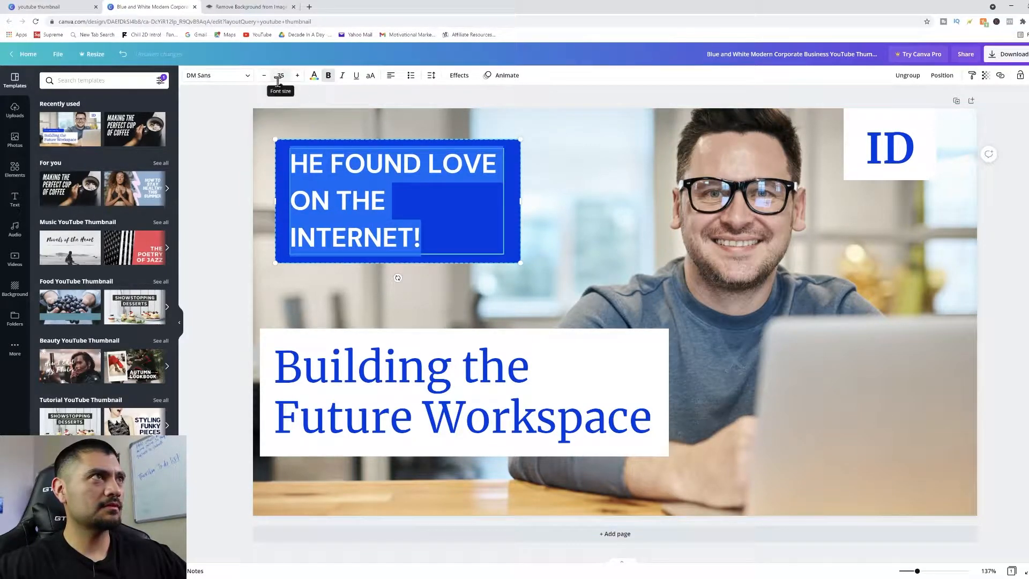
{"action": "left_click", "coordinate": [263, 75]}
{"action": "left_click", "coordinate": [264, 75]}
{"action": "left_click", "coordinate": [264, 75]}
{"action": "left_click", "coordinate": [263, 75]}
{"action": "left_click", "coordinate": [263, 75]}
{"action": "left_click", "coordinate": [263, 75]}
{"action": "left_click", "coordinate": [263, 75]}
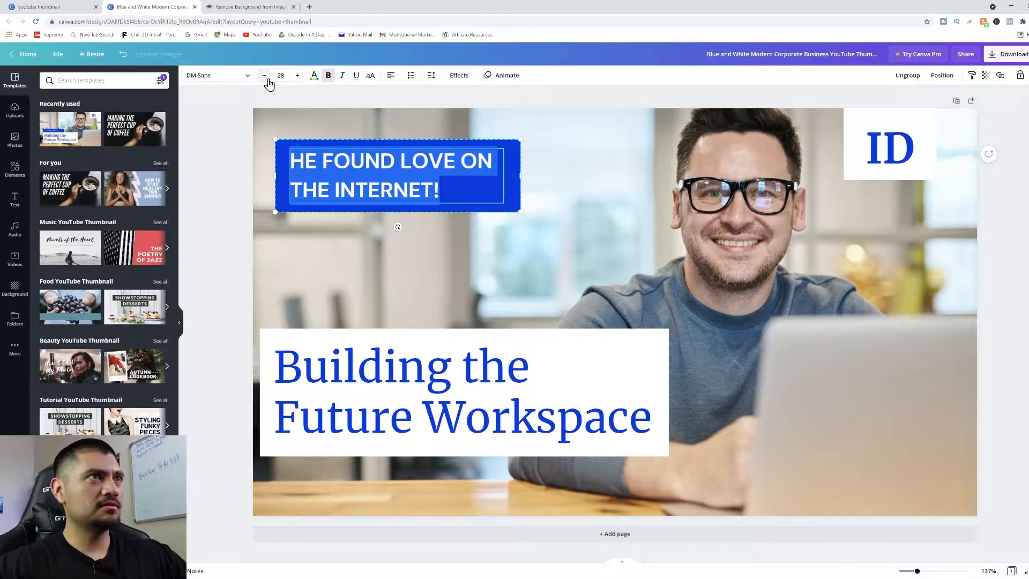
{"action": "left_click", "coordinate": [263, 75]}
{"action": "left_click", "coordinate": [263, 75]}
Step: Change the background box behind "HE FOUND LOVE ON THE INTERNET!" to the default red
{"action": "left_click", "coordinate": [314, 75]}
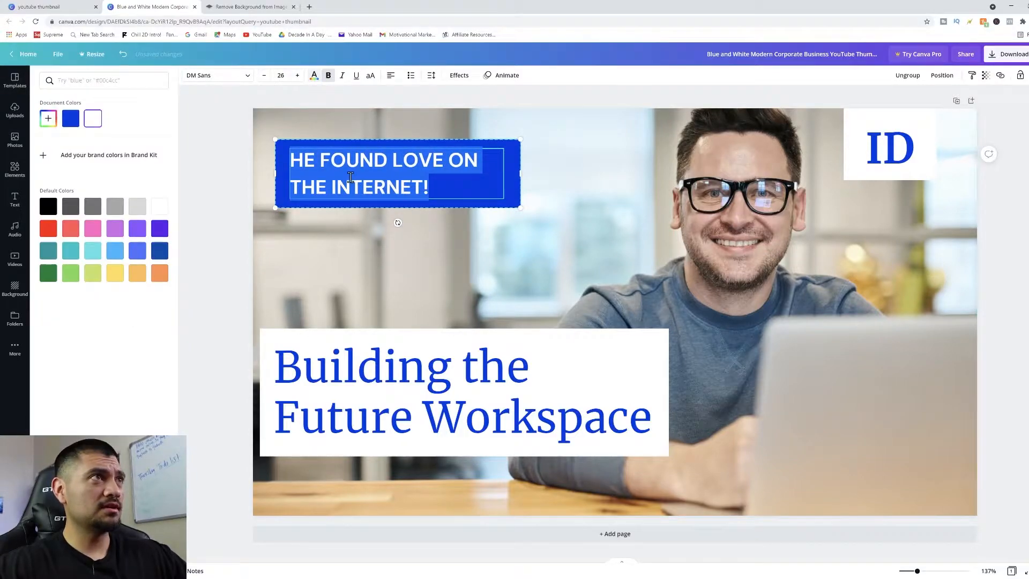
{"action": "left_click", "coordinate": [515, 191]}
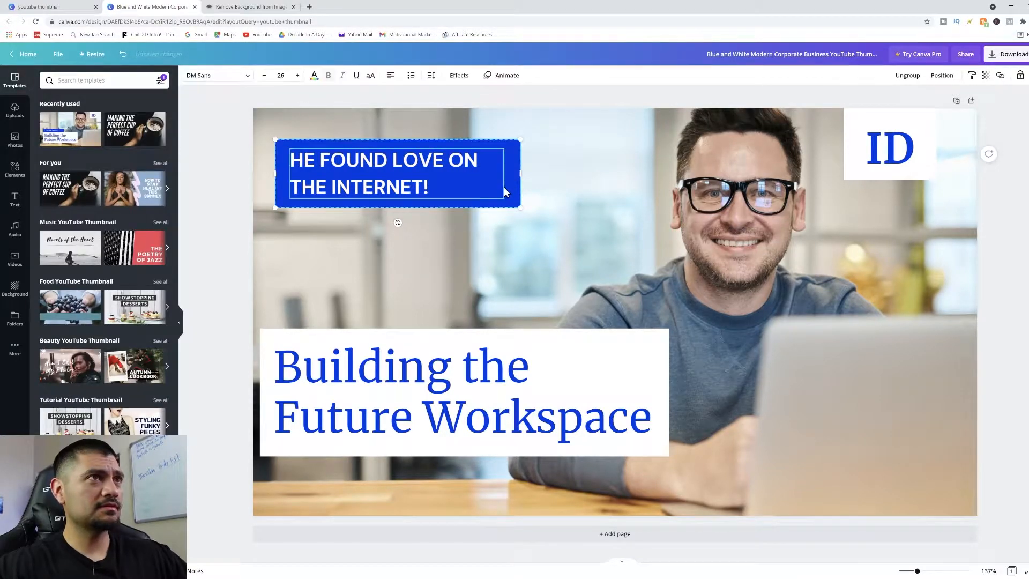
{"action": "left_click", "coordinate": [512, 175]}
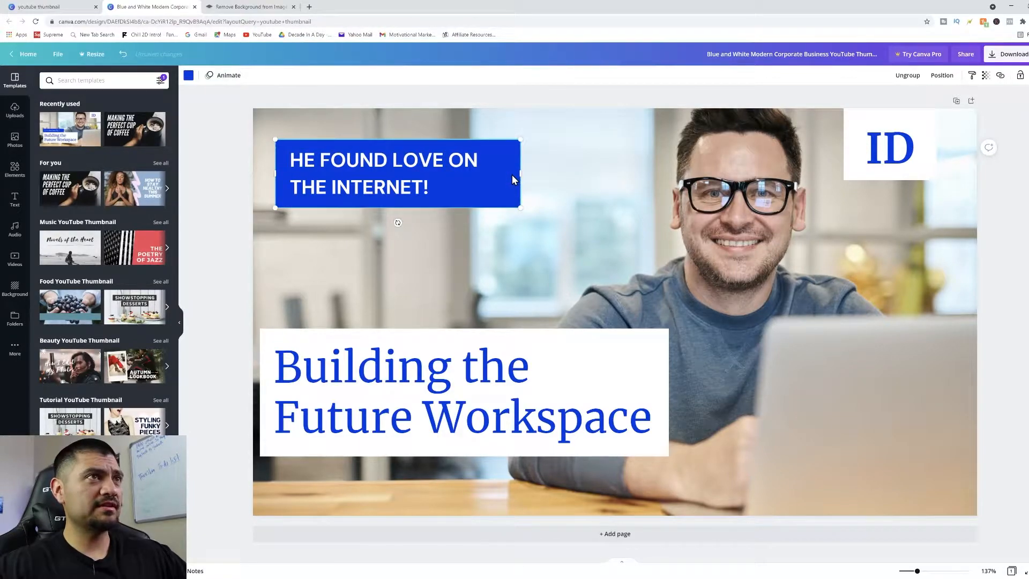
{"action": "left_click", "coordinate": [188, 75]}
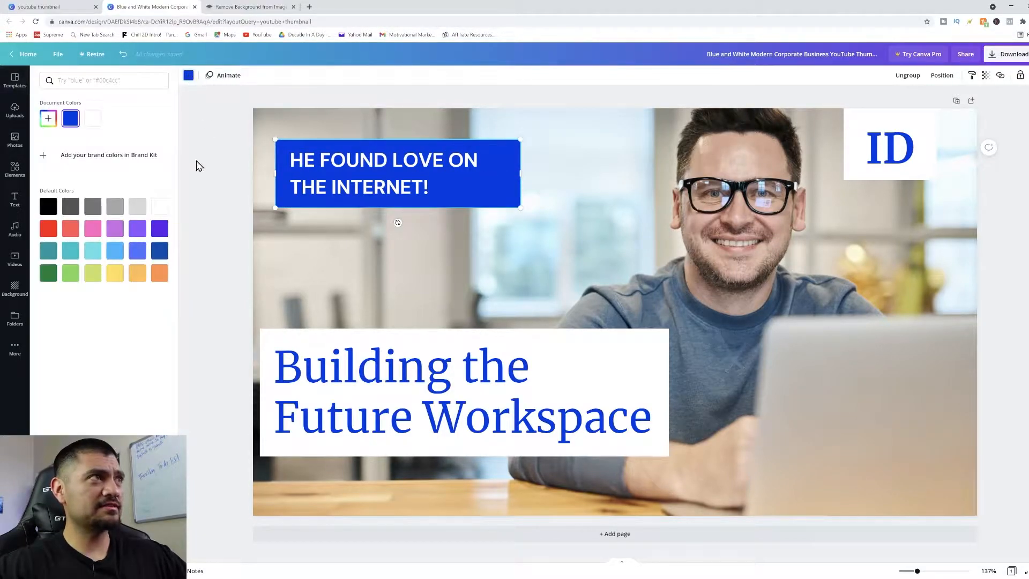
{"action": "left_click", "coordinate": [48, 228]}
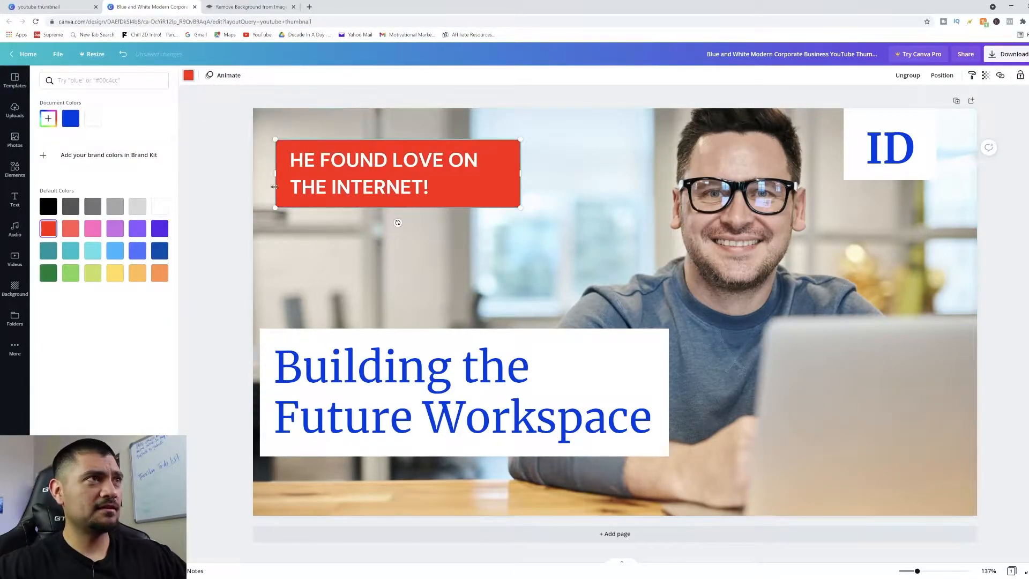
{"action": "left_click", "coordinate": [540, 267]}
Step: Replace the "Building the Future Workspace" title text with "USING THIS WEBSITE."
{"action": "left_click", "coordinate": [650, 426]}
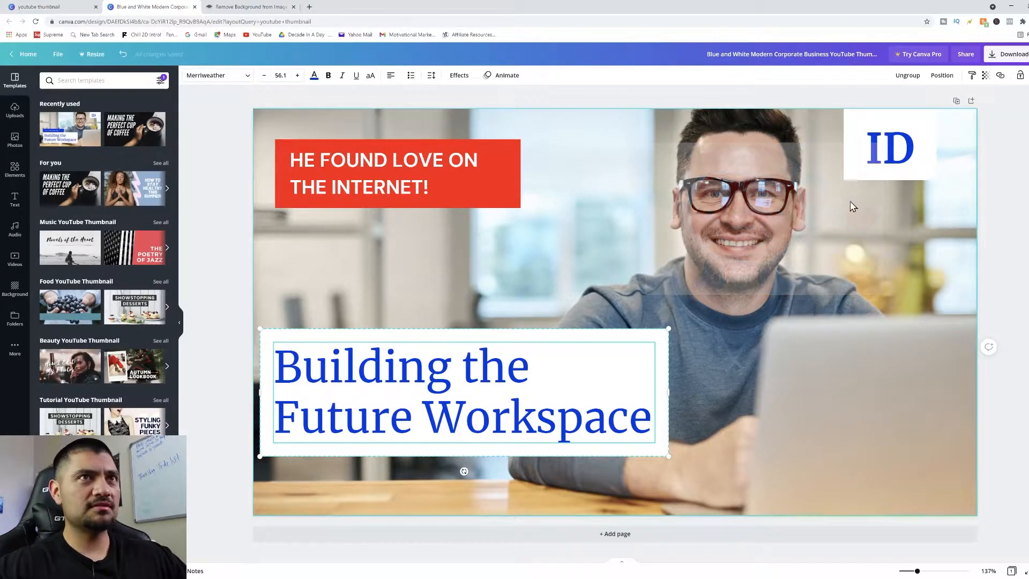
{"action": "double_click", "coordinate": [646, 426]}
{"action": "key", "text": "BackSpace"}
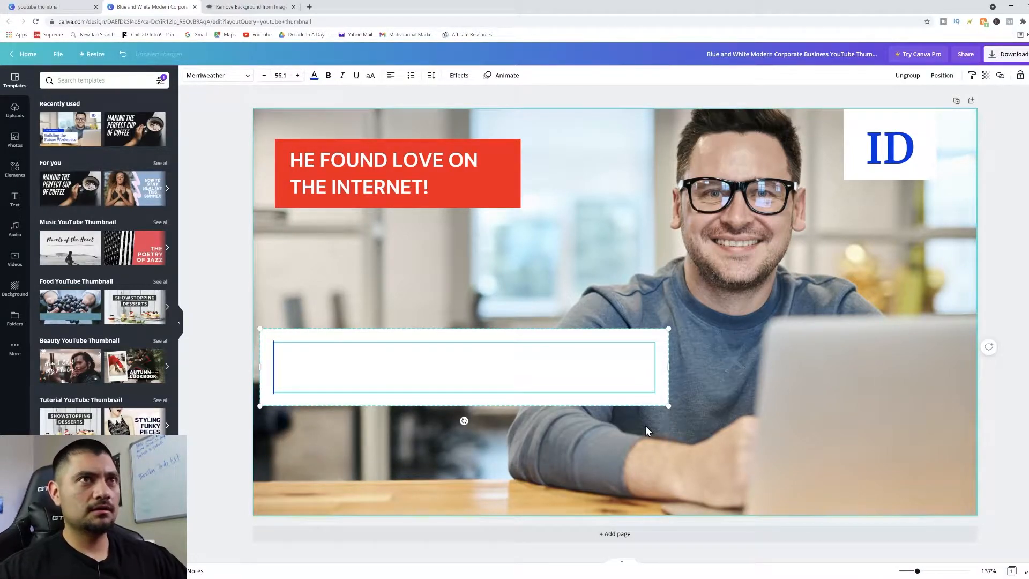
{"action": "type", "text": "uSING"}
{"action": "key", "text": "BackSpace"}
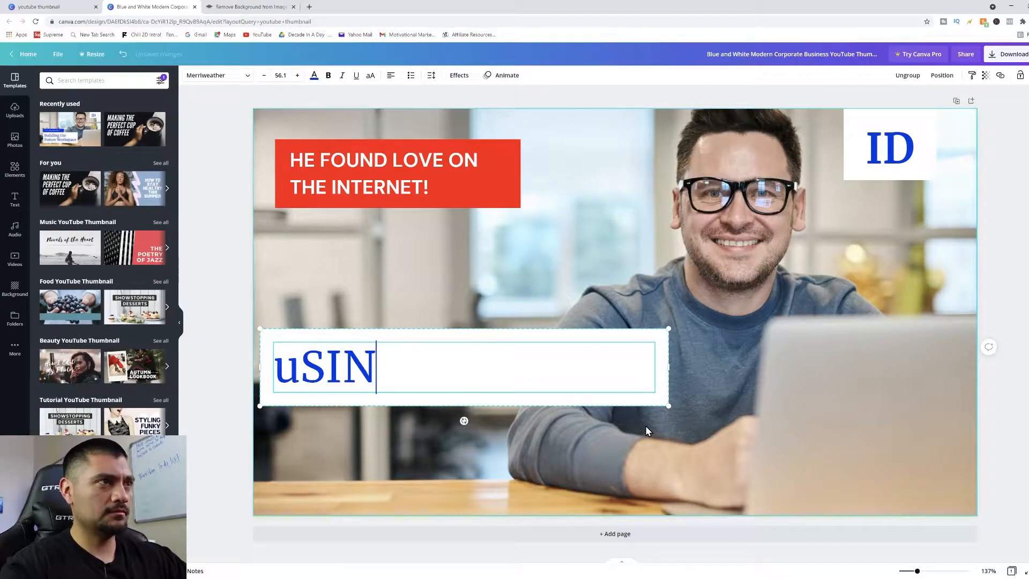
{"action": "key", "text": "BackSpace"}
{"action": "key", "text": "BackSpace"}
{"action": "key", "text": "BackSpace"}
{"action": "key", "text": "BackSpace"}
{"action": "type", "text": "USING "}
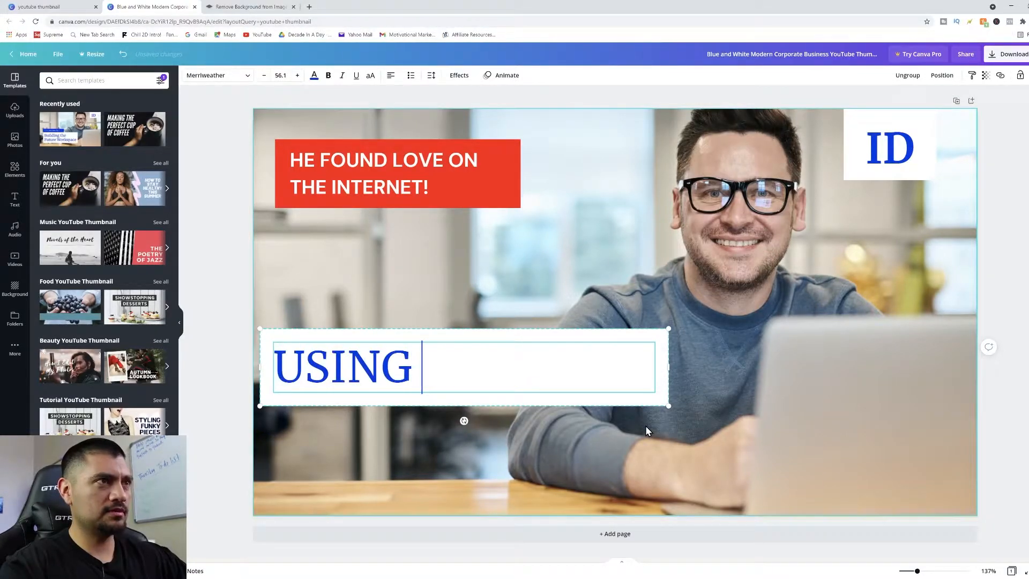
{"action": "type", "text": "THIS "}
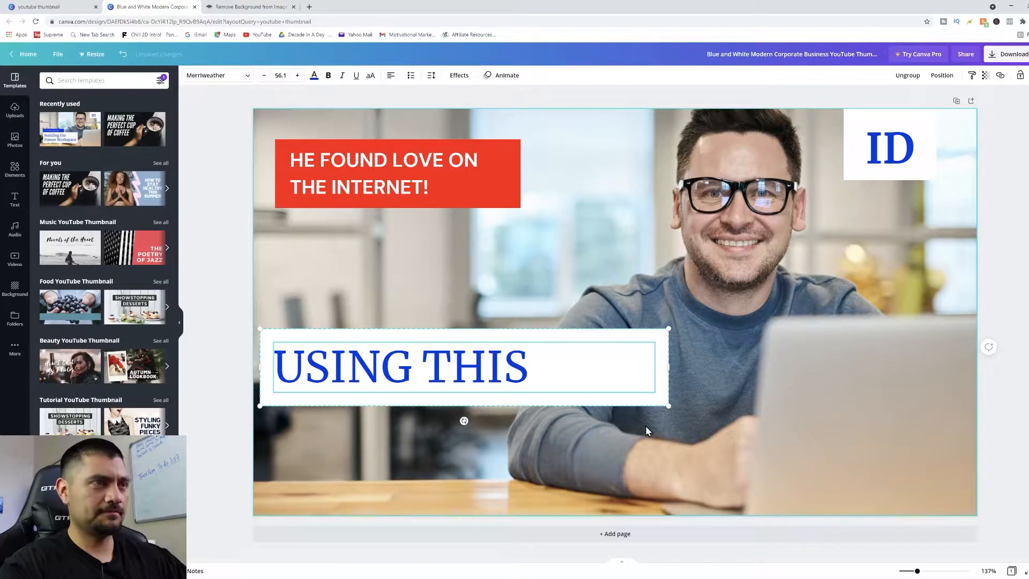
{"action": "type", "text": "WEBSI"}
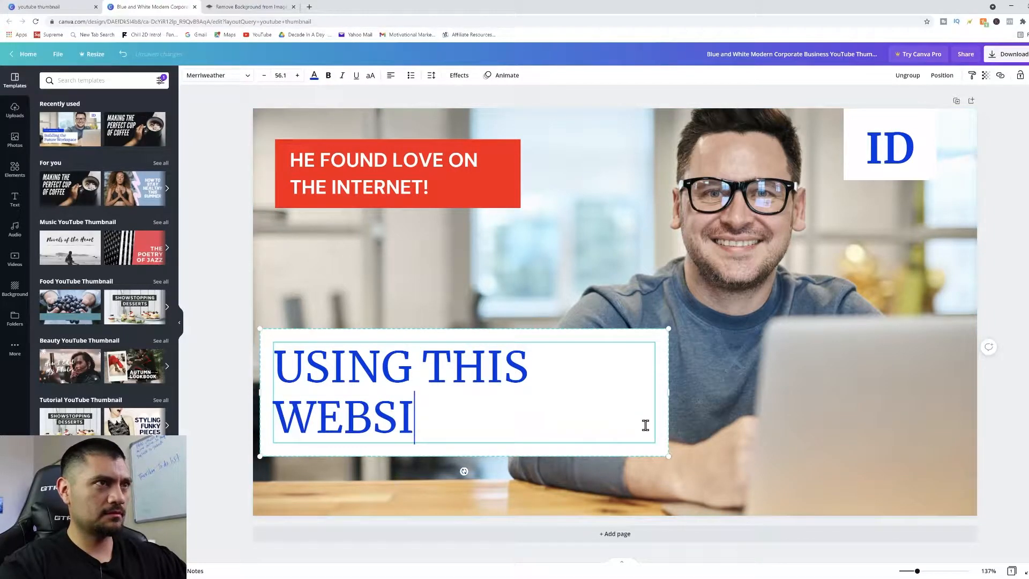
{"action": "type", "text": "TE"}
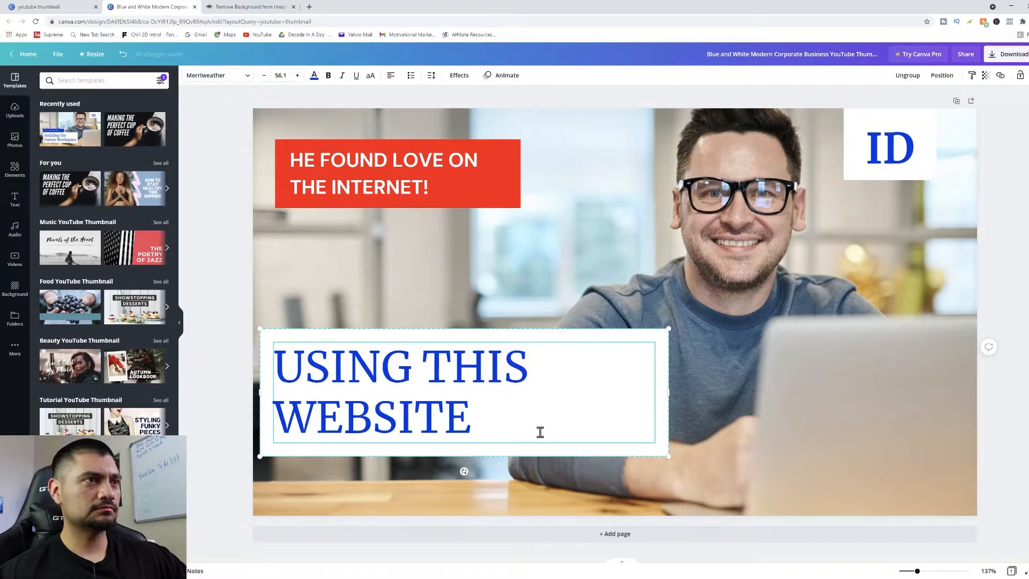
{"action": "type", "text": "."}
{"action": "left_click", "coordinate": [574, 282]}
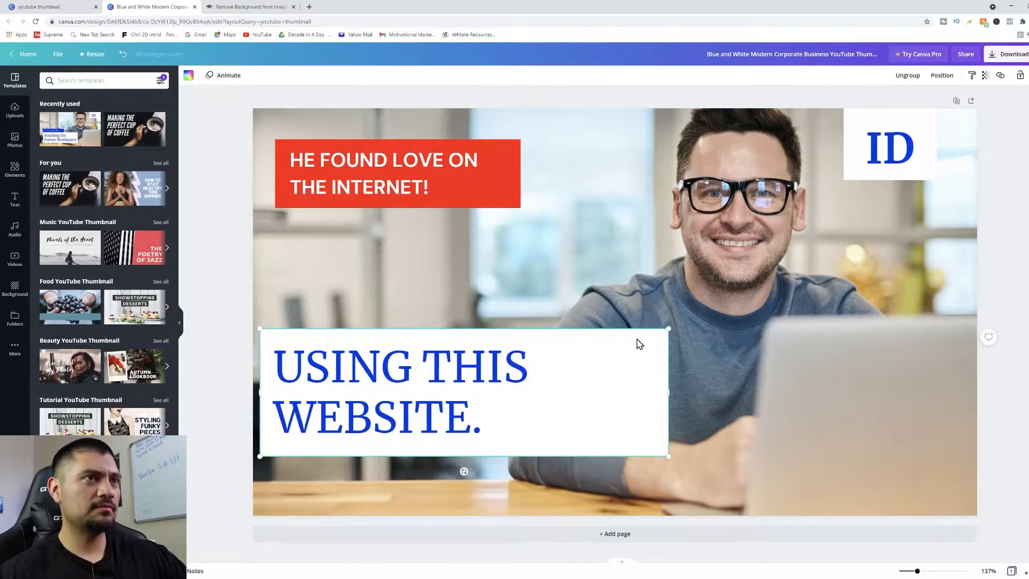
Step: Try purple and black on the box behind "USING THIS WEBSITE." and set its fill to the default pink
{"action": "left_click", "coordinate": [189, 76]}
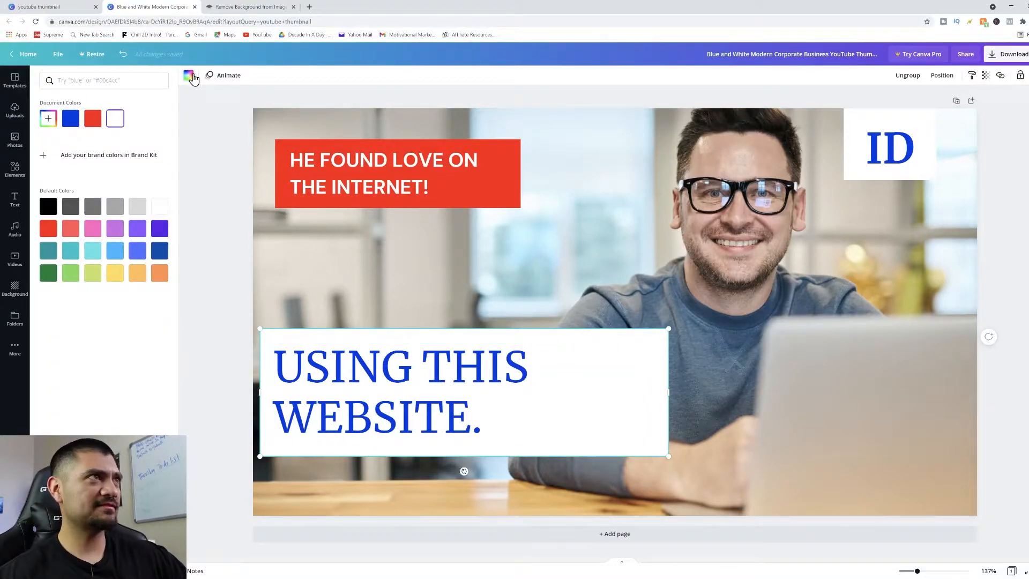
{"action": "left_click", "coordinate": [558, 379]}
{"action": "left_click", "coordinate": [662, 343]}
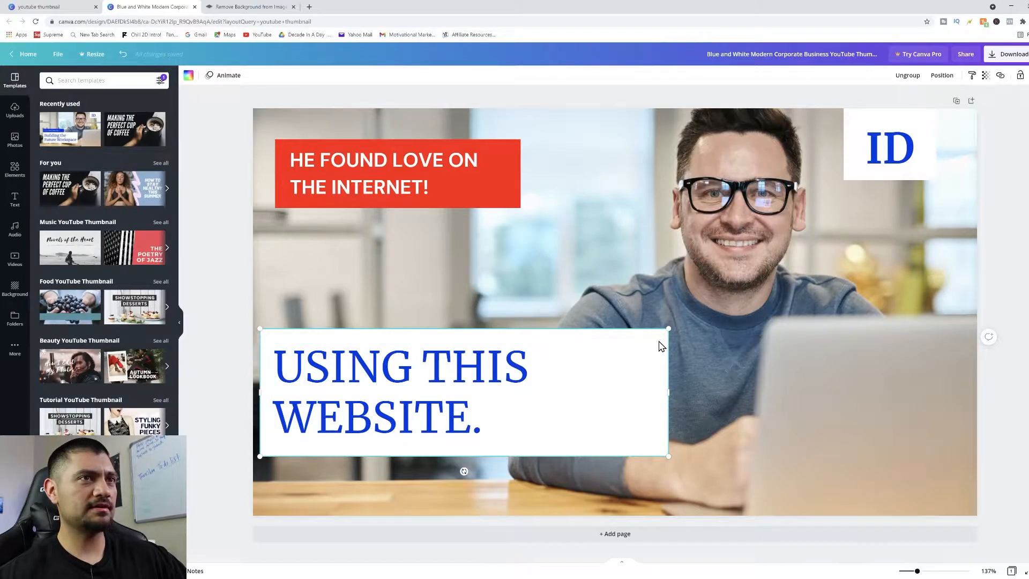
{"action": "left_click", "coordinate": [189, 75]}
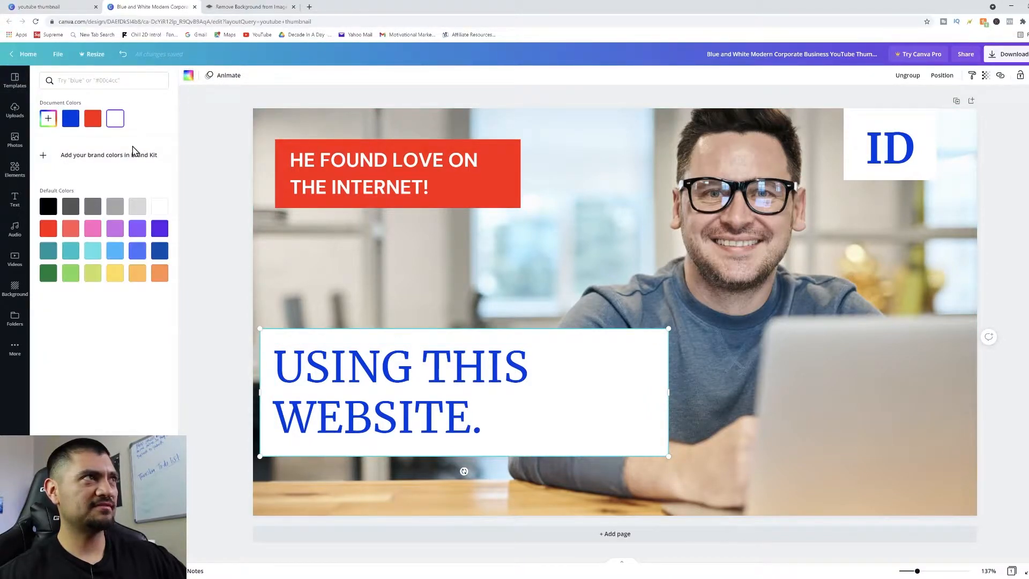
{"action": "left_click", "coordinate": [159, 231]}
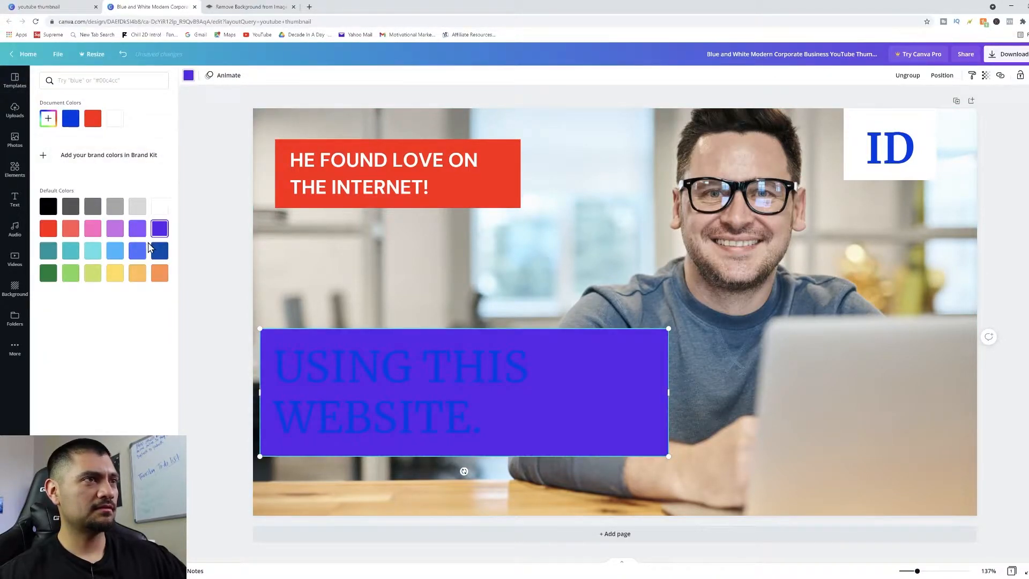
{"action": "left_click", "coordinate": [46, 208]}
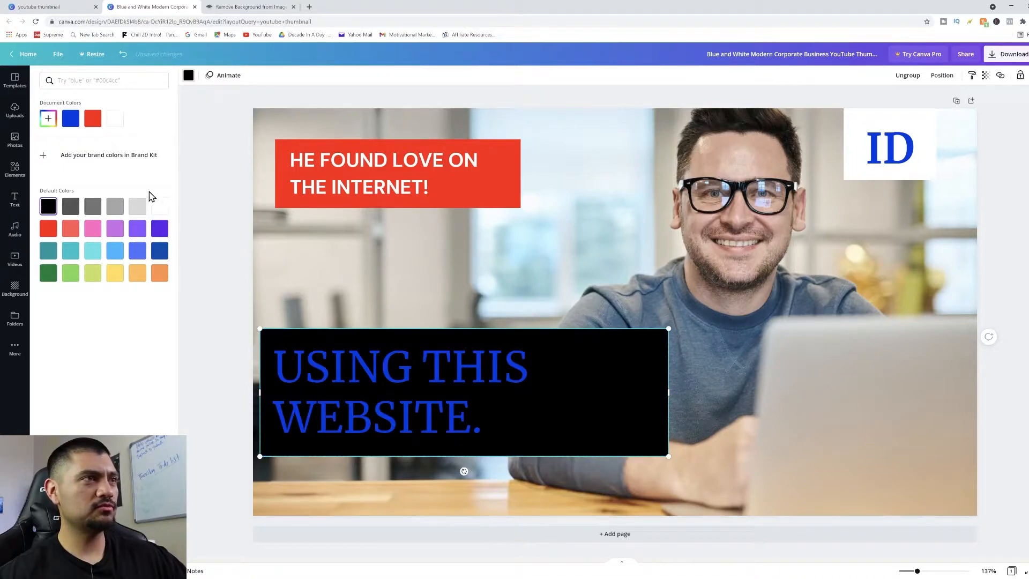
{"action": "left_click", "coordinate": [93, 228]}
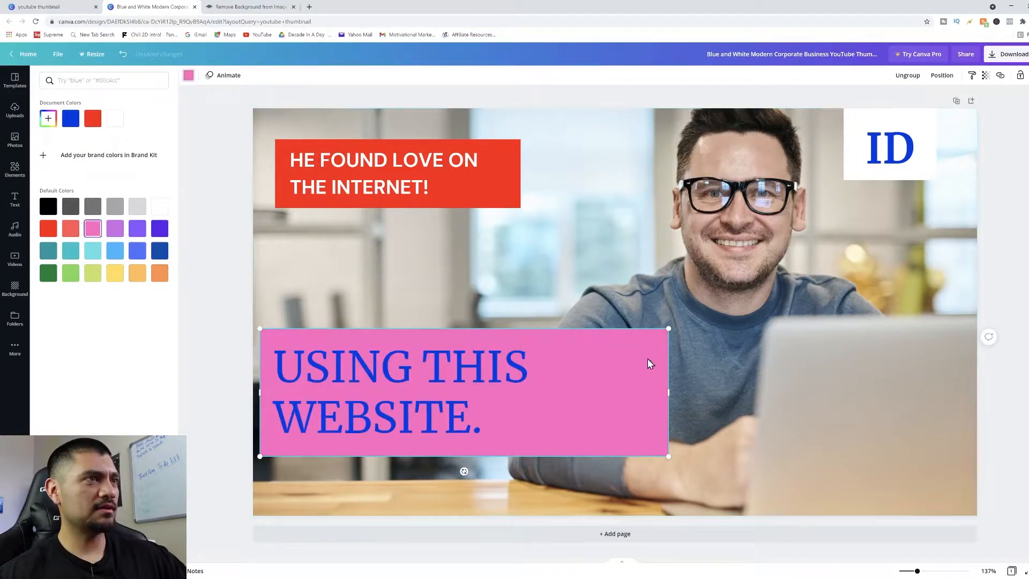
Step: Try Horizon and Abhaya Libre Regular on the "USING THIS WEBSITE." text and set its font to Anton
{"action": "left_click", "coordinate": [515, 272]}
{"action": "left_click", "coordinate": [644, 373]}
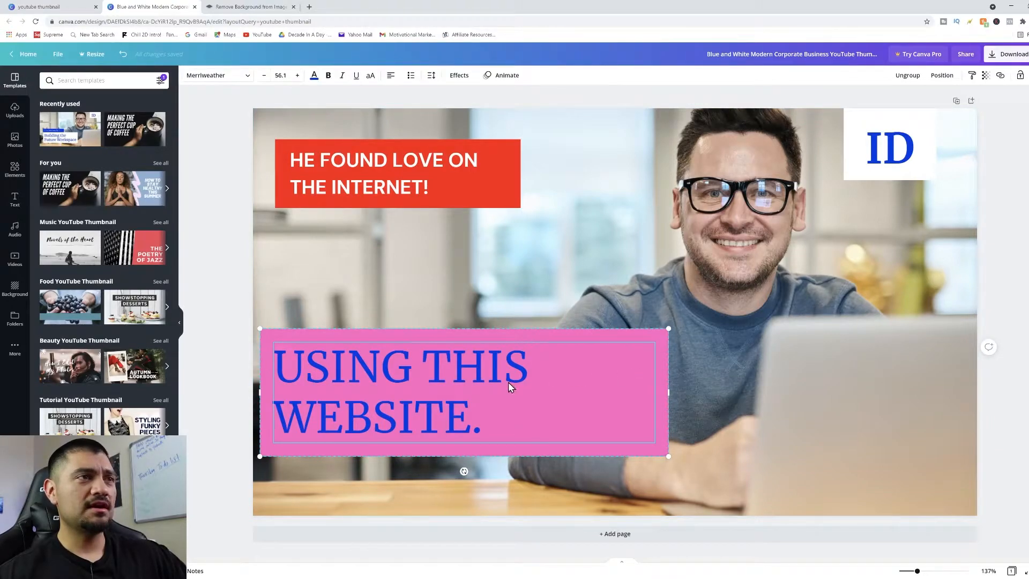
{"action": "left_click", "coordinate": [517, 303]}
{"action": "left_click", "coordinate": [475, 425]}
{"action": "left_click_drag", "start_coordinate": [478, 426], "coordinate": [290, 324]}
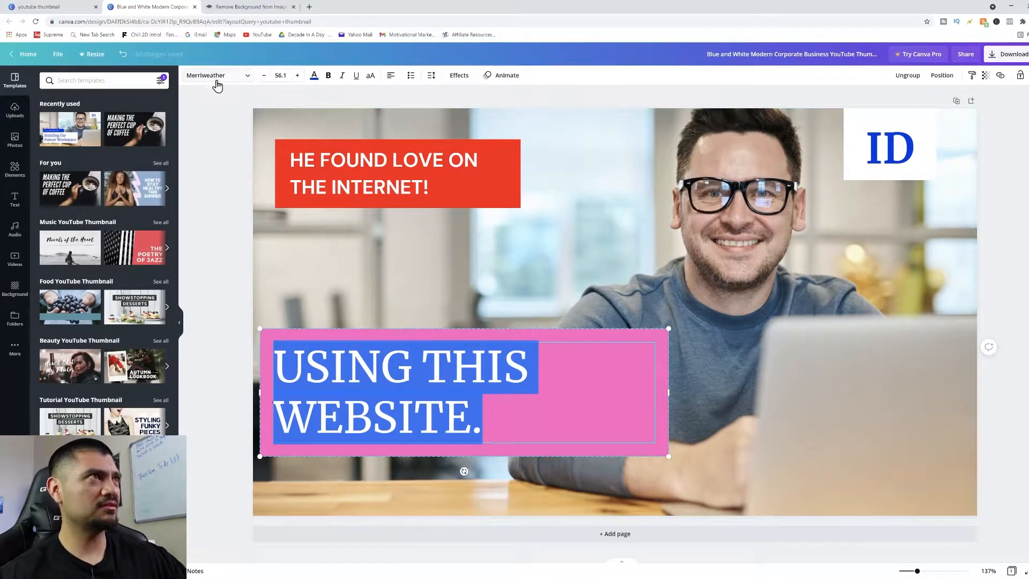
{"action": "left_click", "coordinate": [238, 80]}
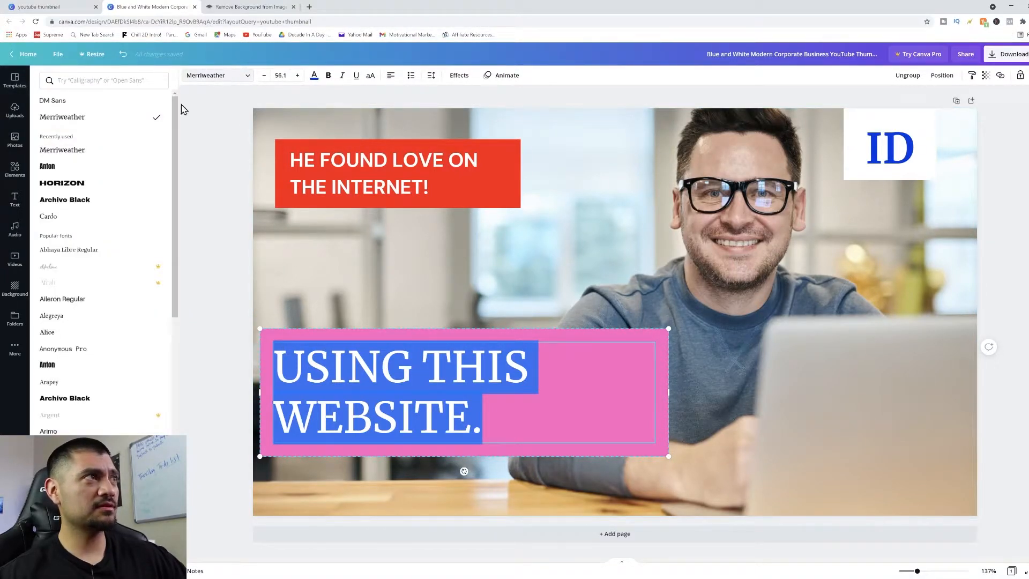
{"action": "left_click", "coordinate": [85, 188]}
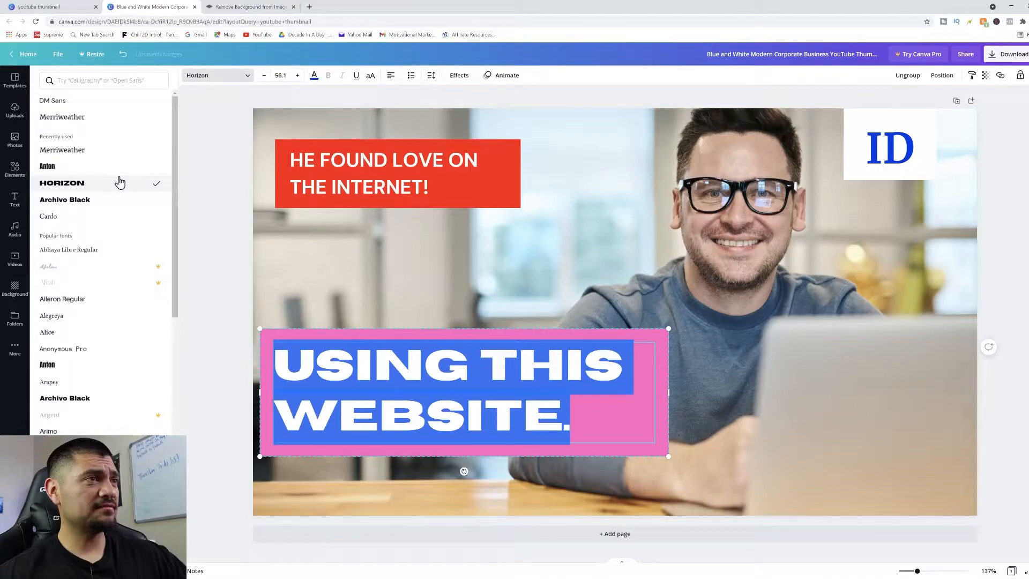
{"action": "left_click", "coordinate": [79, 250]}
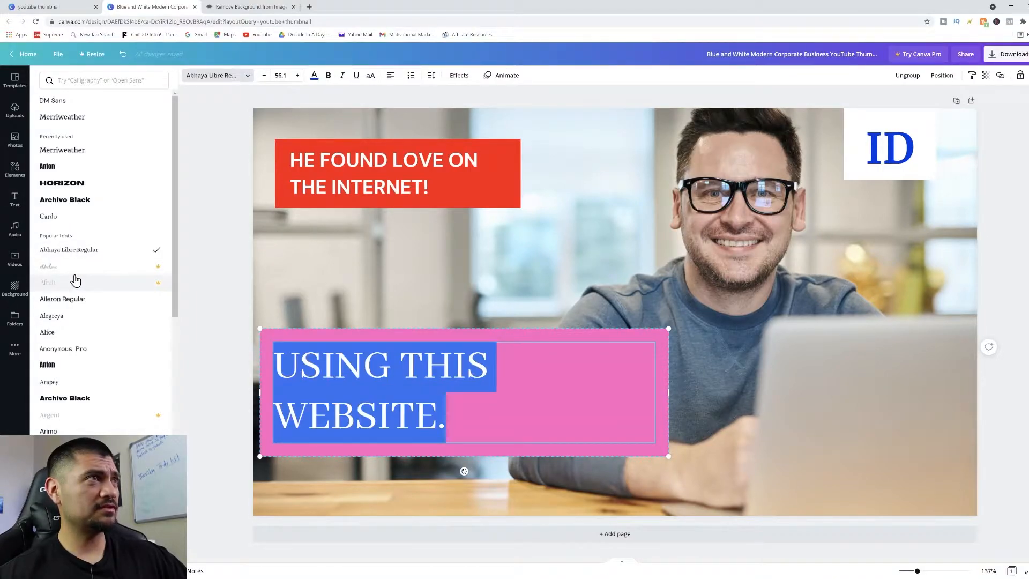
{"action": "left_click", "coordinate": [74, 369]}
{"action": "scroll", "coordinate": [96, 407], "scroll_direction": "down", "scroll_amount": 2}
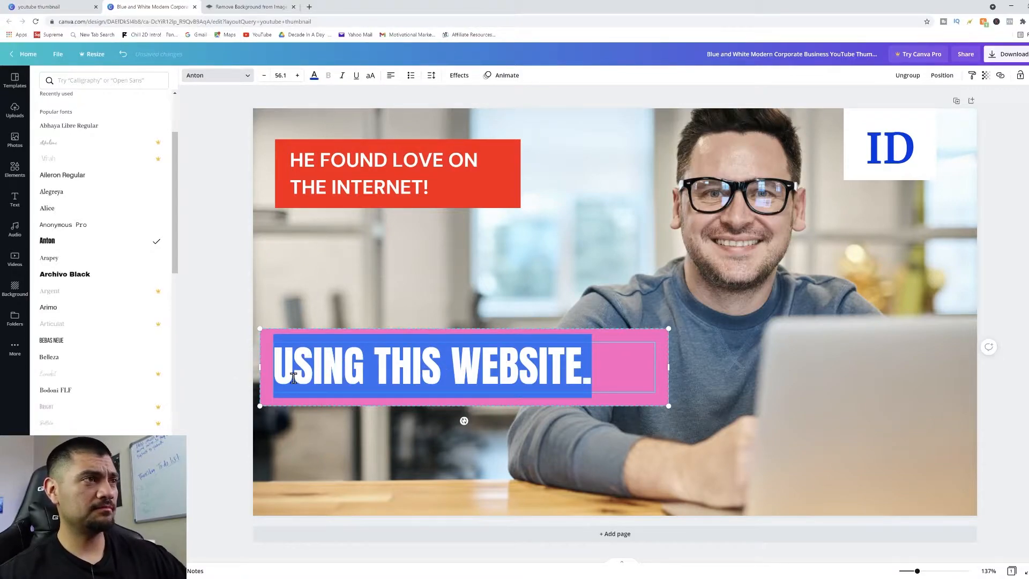
Step: Enlarge the "USING THIS WEBSITE." text, trying size 96, and set its font size to 64
{"action": "left_click", "coordinate": [297, 75]}
{"action": "left_click", "coordinate": [297, 75]}
{"action": "left_click", "coordinate": [298, 75]}
{"action": "left_click", "coordinate": [298, 75]}
{"action": "left_click", "coordinate": [298, 75]}
{"action": "left_click", "coordinate": [298, 75]}
{"action": "left_click", "coordinate": [298, 75]}
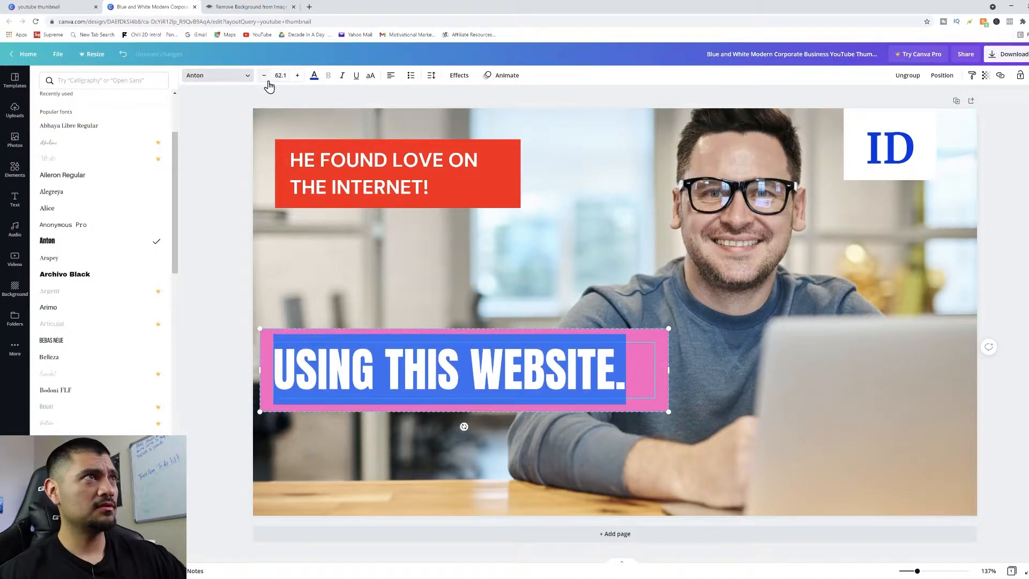
{"action": "left_click", "coordinate": [281, 76]}
{"action": "scroll", "coordinate": [284, 321], "scroll_direction": "down", "scroll_amount": 2}
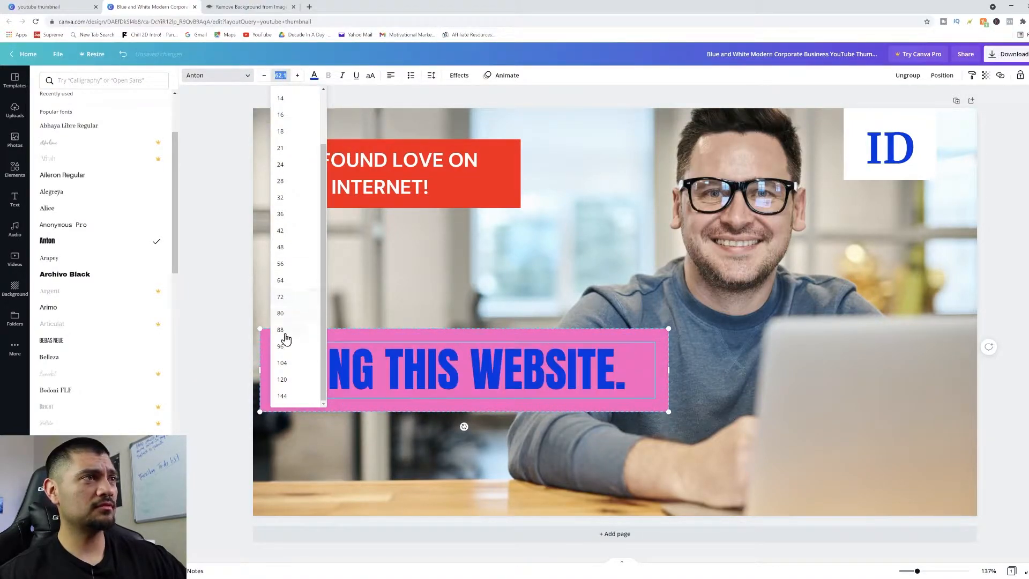
{"action": "left_click", "coordinate": [284, 345]}
{"action": "left_click", "coordinate": [280, 76]}
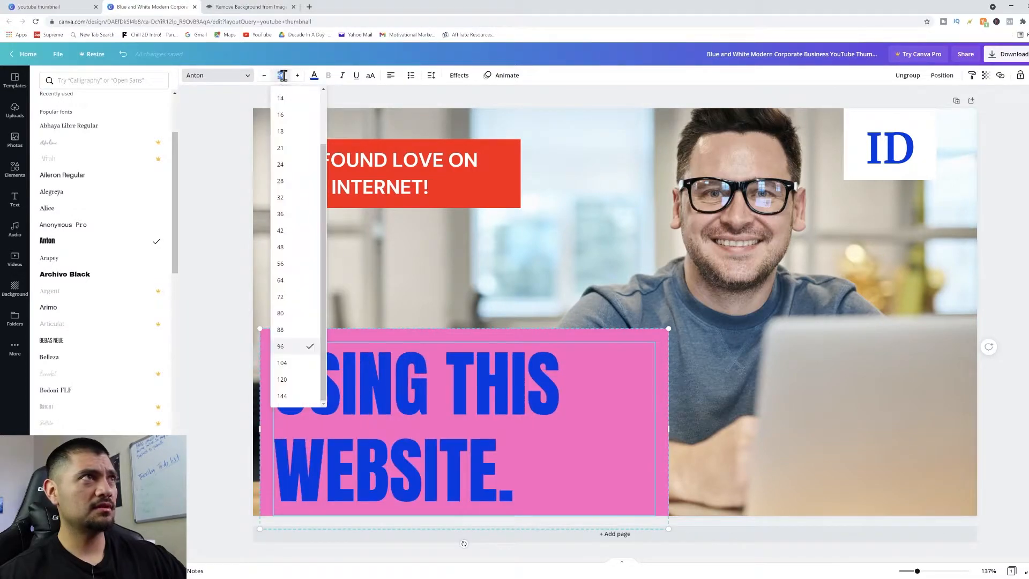
{"action": "left_click", "coordinate": [288, 285]}
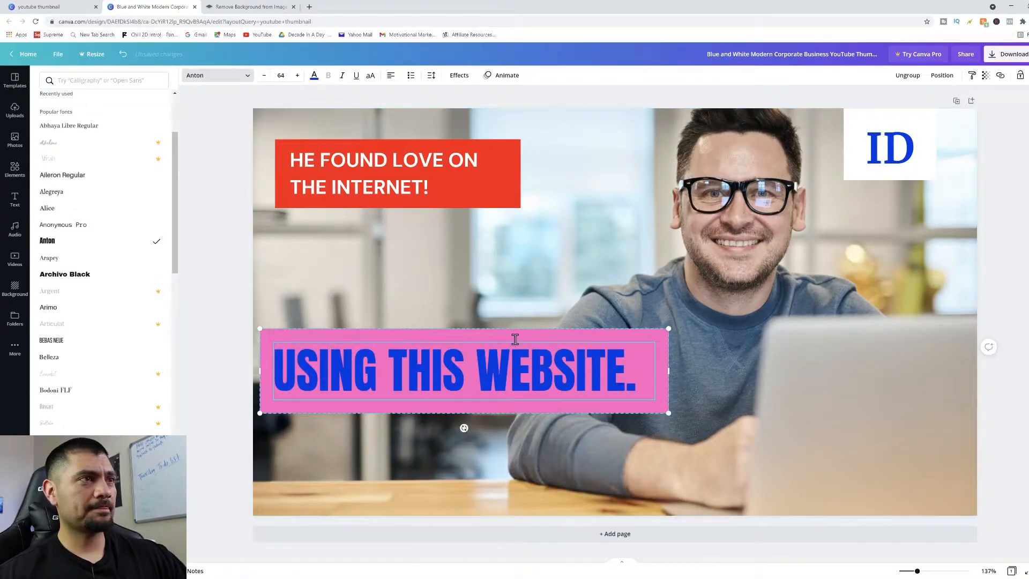
{"action": "double_click", "coordinate": [489, 234]}
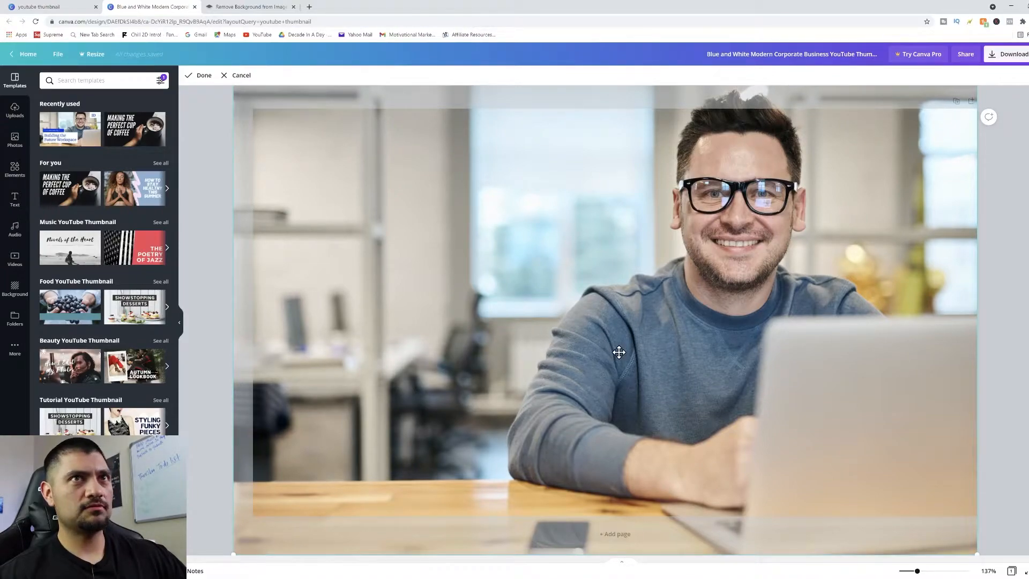
{"action": "scroll", "coordinate": [959, 391], "scroll_direction": "down", "scroll_amount": 1}
{"action": "scroll", "coordinate": [959, 392], "scroll_direction": "down", "scroll_amount": 6}
{"action": "scroll", "coordinate": [957, 400], "scroll_direction": "up", "scroll_amount": 7}
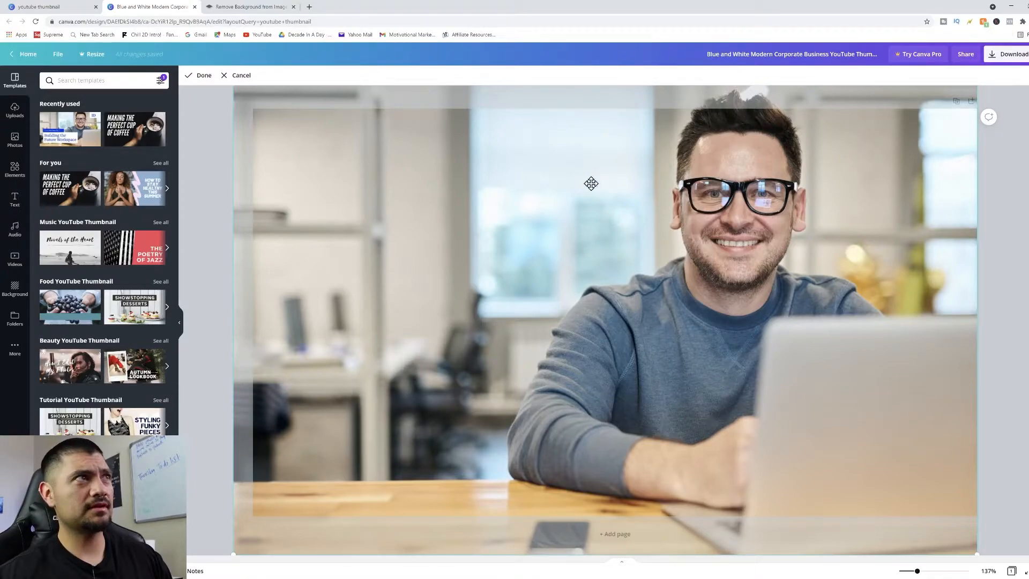
{"action": "left_click", "coordinate": [236, 77]}
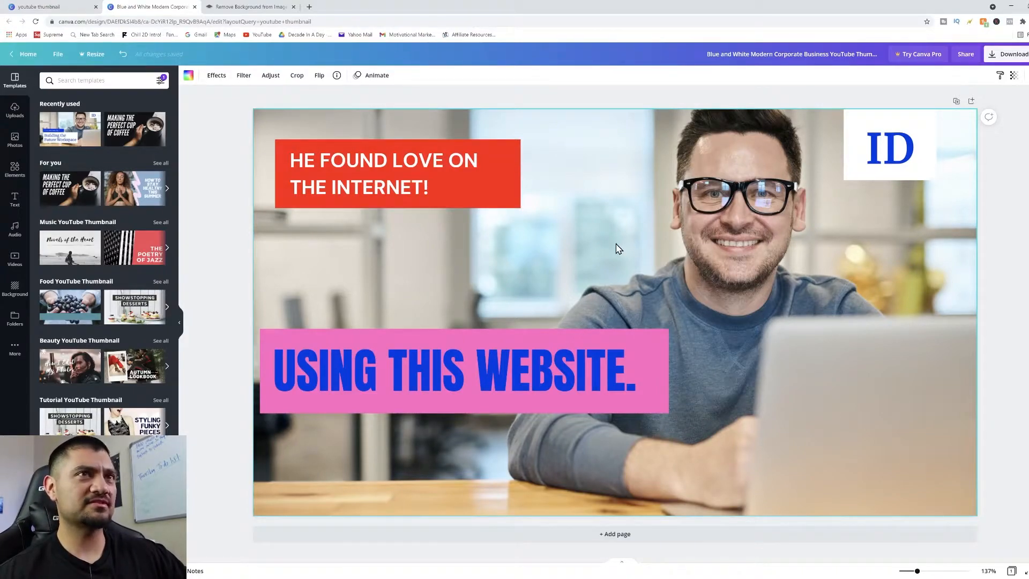
Step: Delete the "ID" text and the white box behind it from the thumbnail's upper-right corner
{"action": "left_click", "coordinate": [906, 162]}
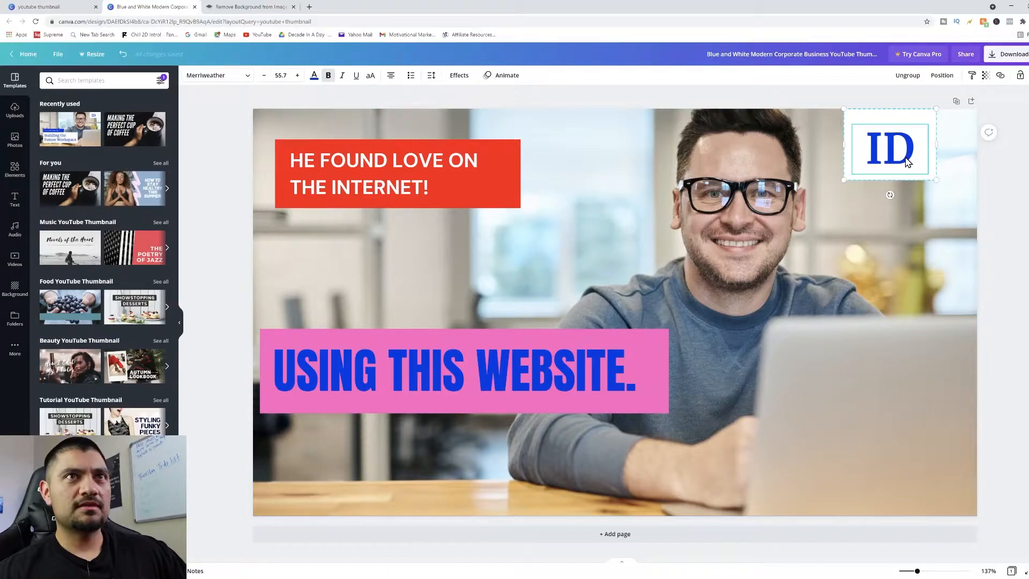
{"action": "double_click", "coordinate": [905, 154]}
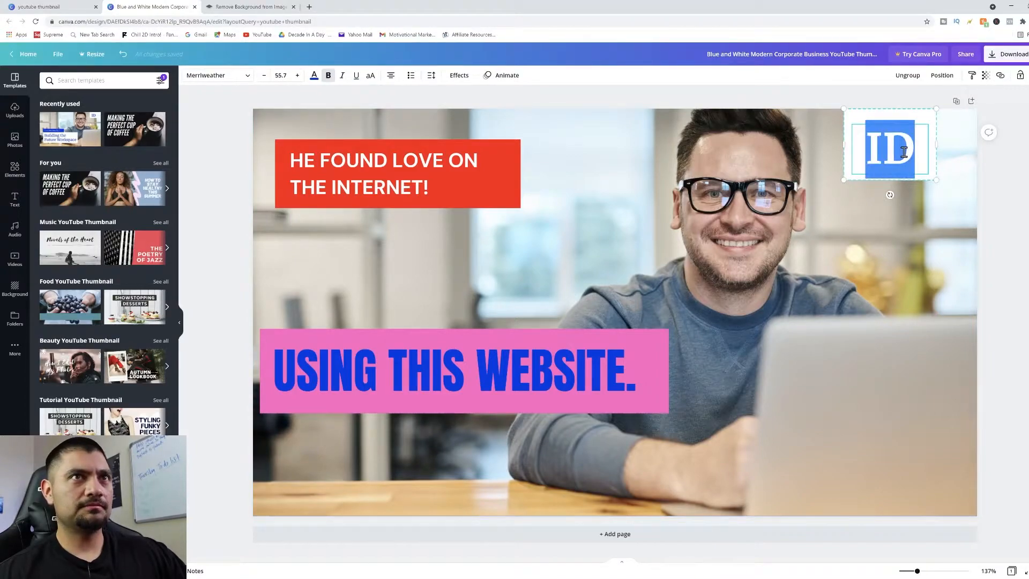
{"action": "key", "text": "BackSpace"}
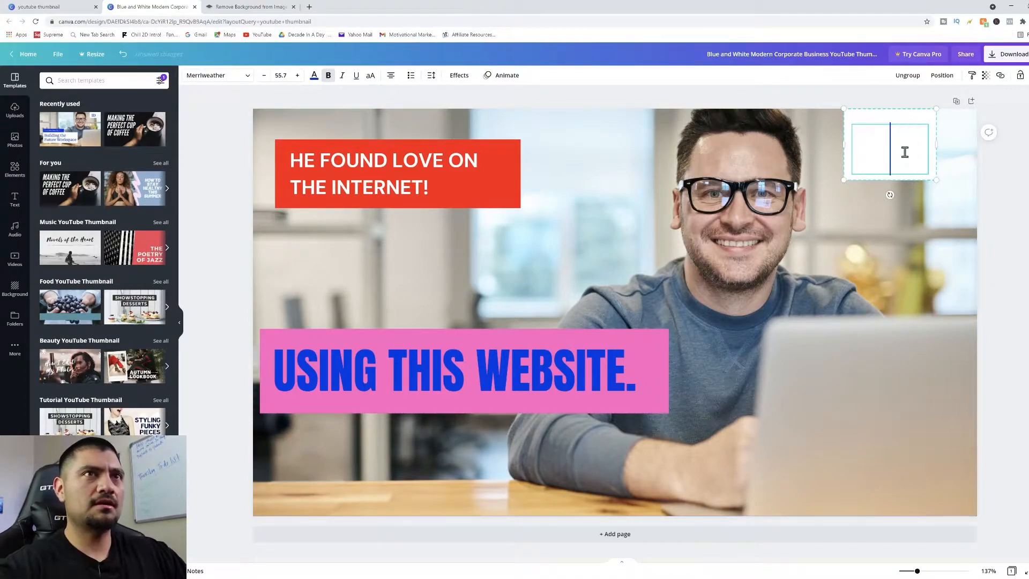
{"action": "left_click", "coordinate": [928, 122]}
{"action": "key", "text": "Delete"}
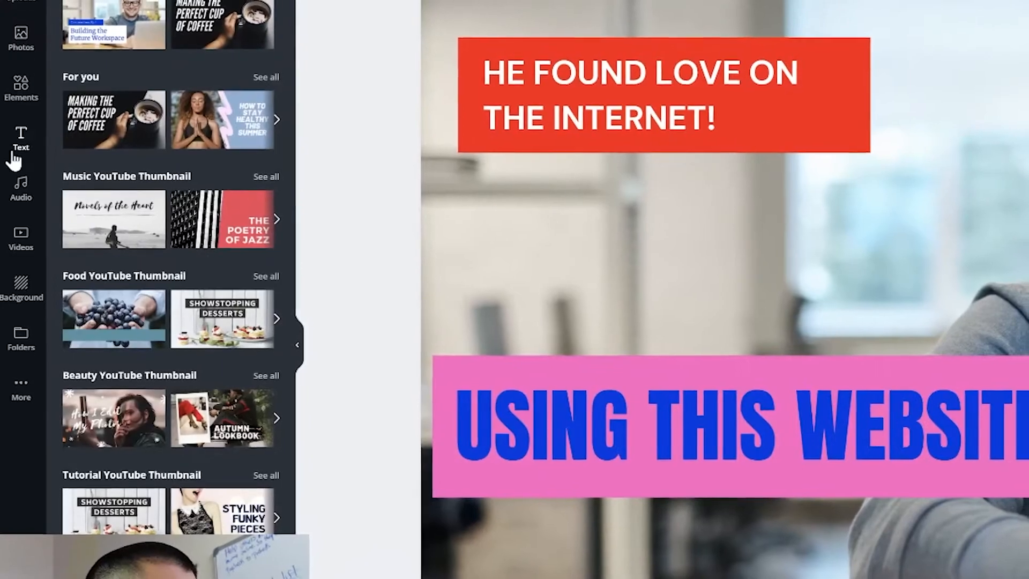
Step: Browse the ready-made font combinations in the text library for a heading style
{"action": "left_click", "coordinate": [15, 201]}
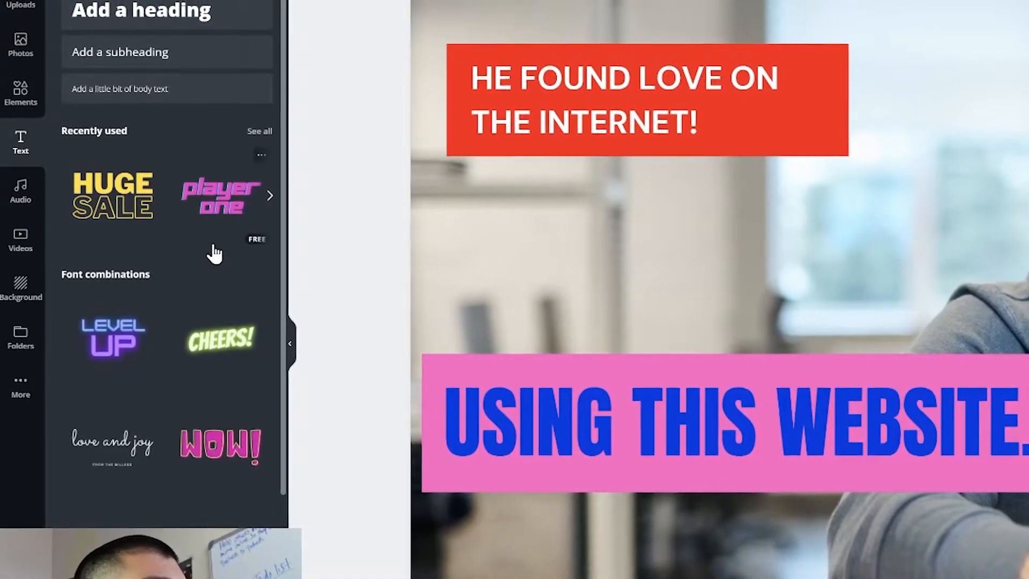
{"action": "scroll", "coordinate": [211, 253], "scroll_direction": "down", "scroll_amount": 4}
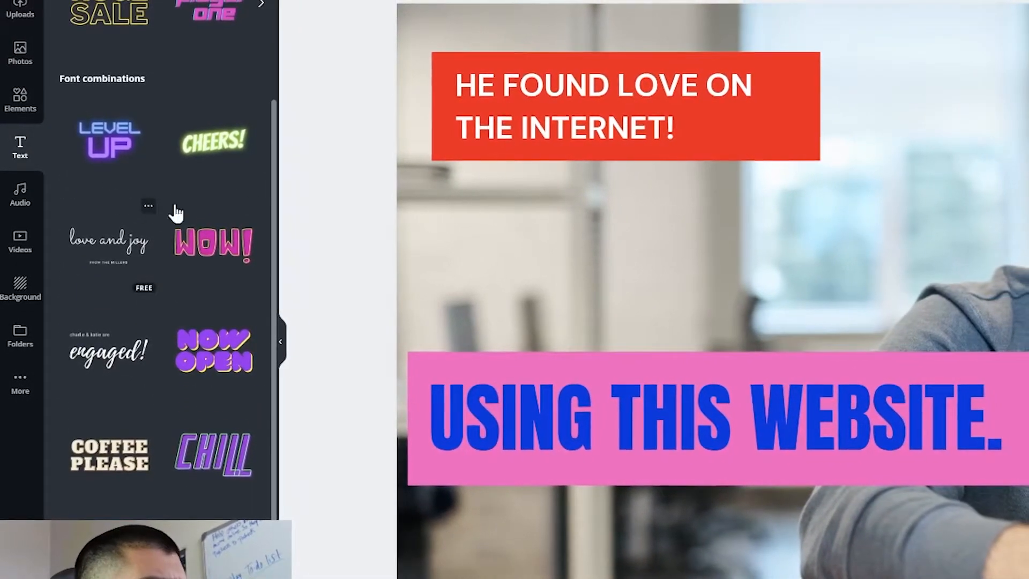
{"action": "scroll", "coordinate": [206, 252], "scroll_direction": "down", "scroll_amount": 3}
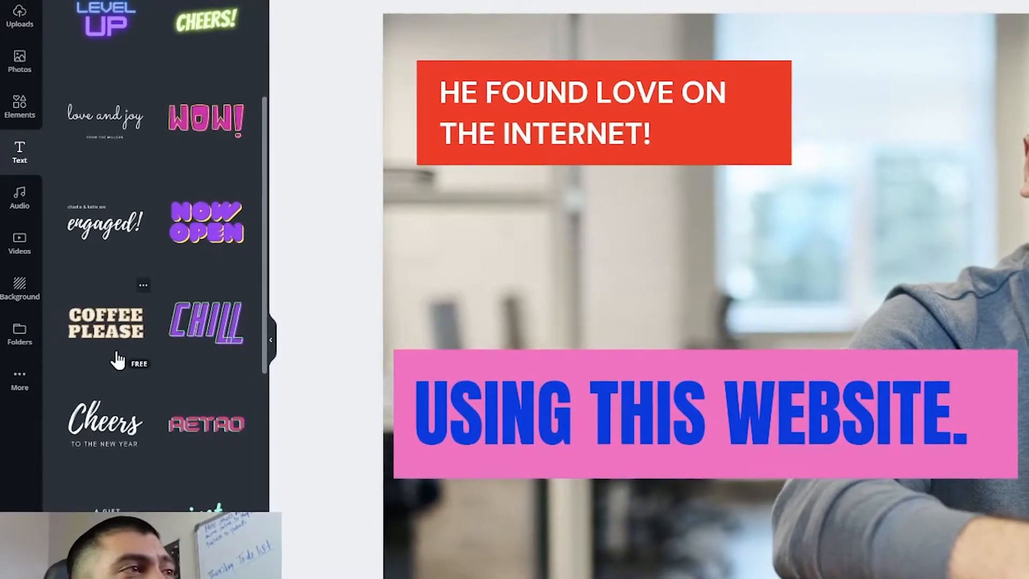
{"action": "scroll", "coordinate": [172, 287], "scroll_direction": "down", "scroll_amount": 3}
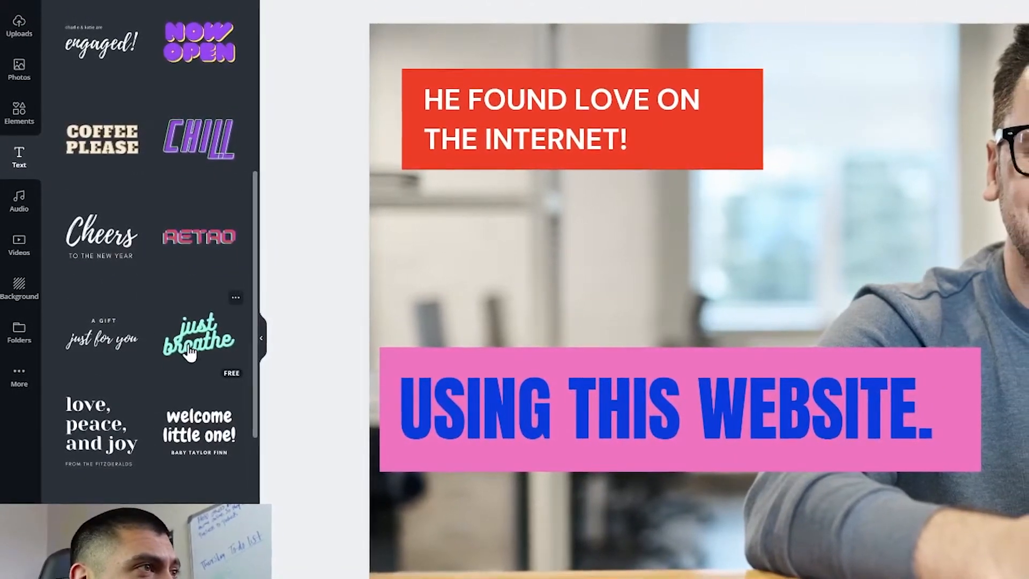
{"action": "scroll", "coordinate": [173, 429], "scroll_direction": "down", "scroll_amount": 2}
{"action": "scroll", "coordinate": [173, 435], "scroll_direction": "down", "scroll_amount": 5}
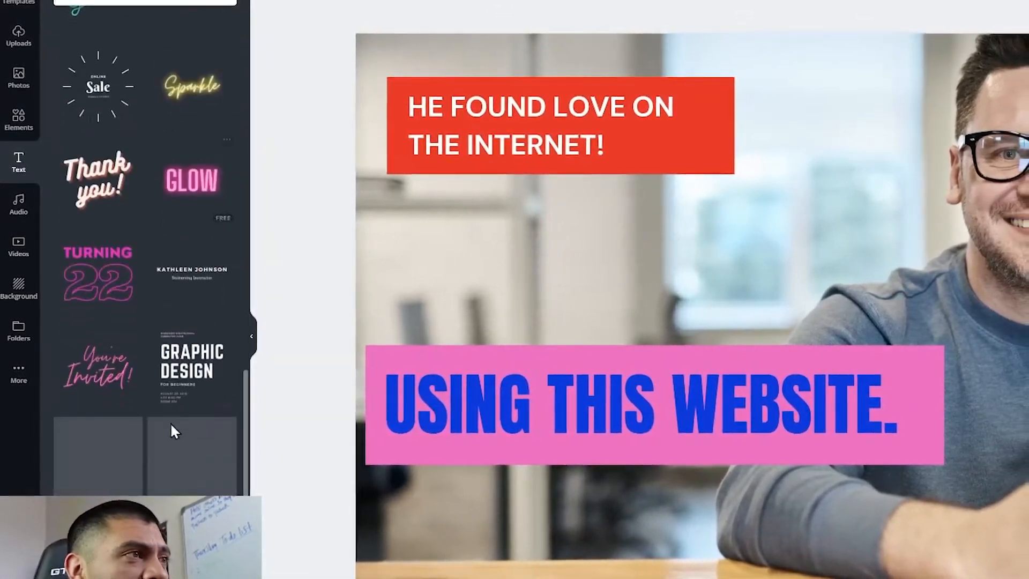
{"action": "scroll", "coordinate": [171, 423], "scroll_direction": "down", "scroll_amount": 6}
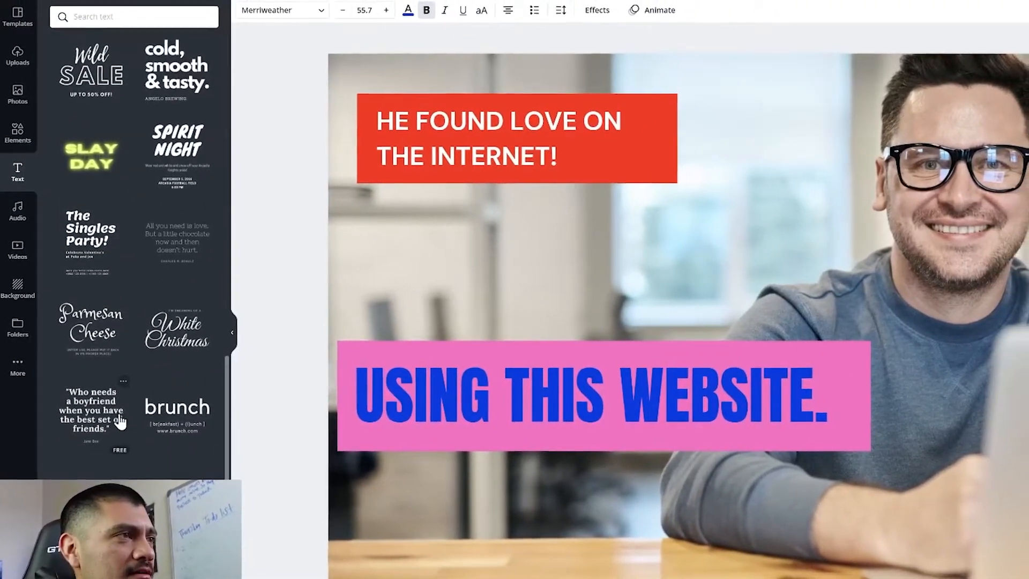
{"action": "scroll", "coordinate": [133, 412], "scroll_direction": "down", "scroll_amount": 5}
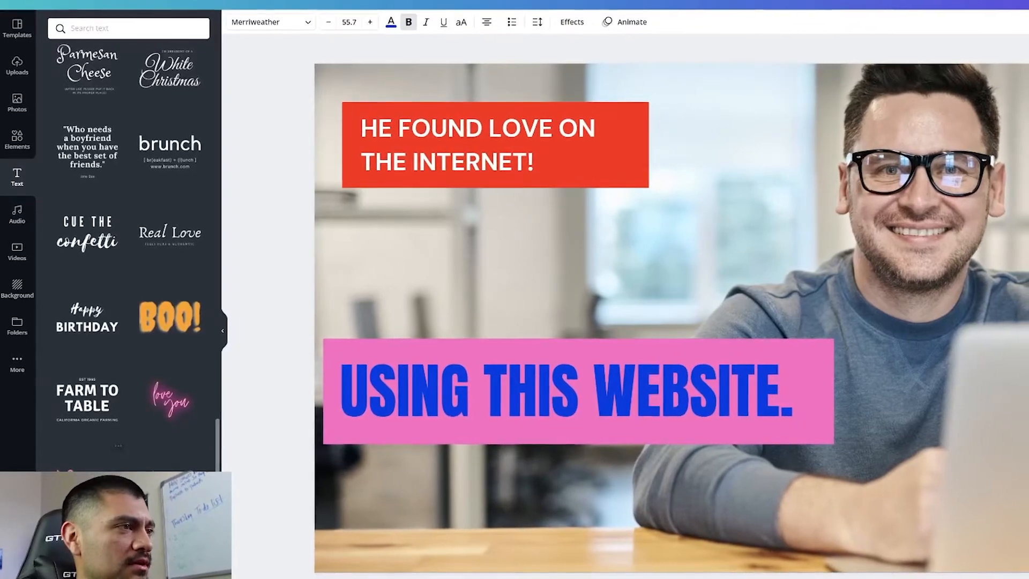
{"action": "scroll", "coordinate": [176, 401], "scroll_direction": "down", "scroll_amount": 3}
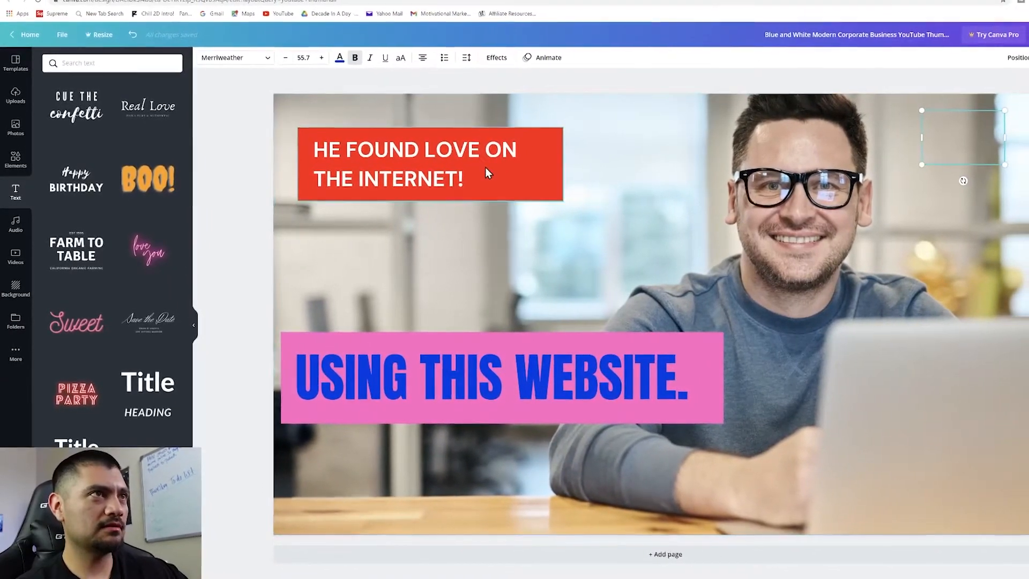
Step: Move the red "HE FOUND LOVE ON THE INTERNET!" box slightly down and to the right, and clear all its text
{"action": "left_click", "coordinate": [496, 169]}
{"action": "left_click_drag", "start_coordinate": [485, 193], "coordinate": [439, 215]}
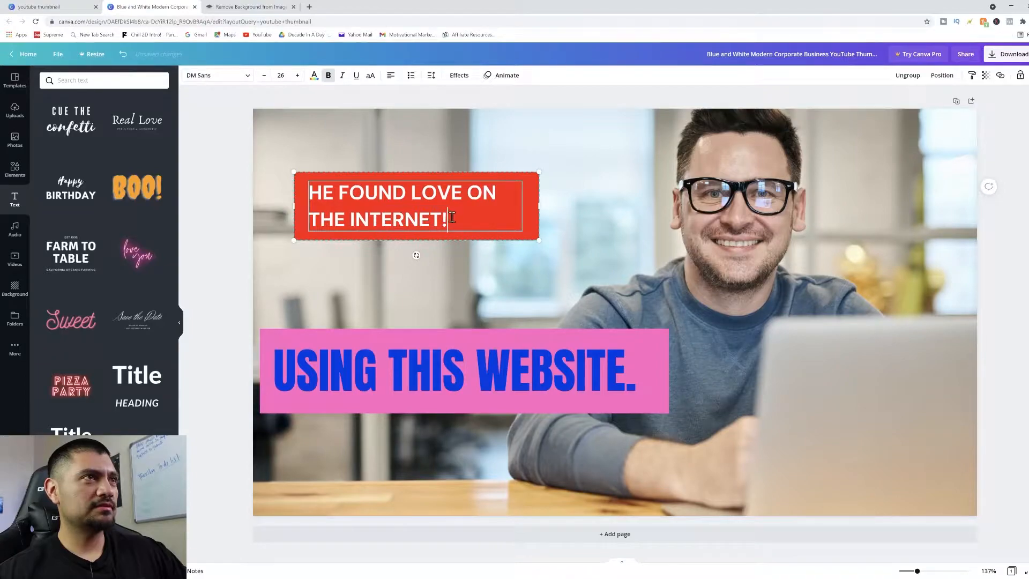
{"action": "left_click", "coordinate": [533, 208]}
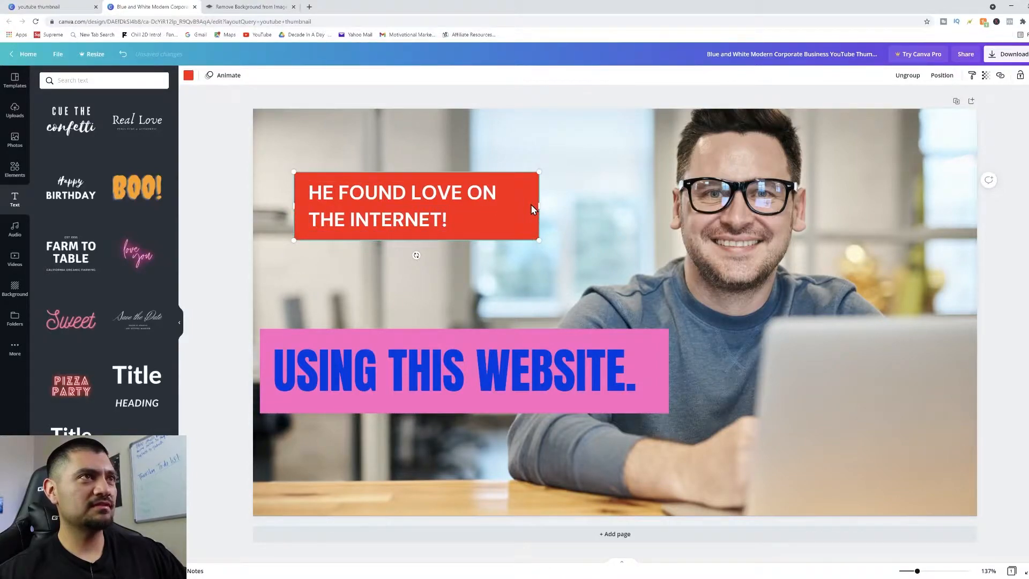
{"action": "left_click", "coordinate": [460, 223]}
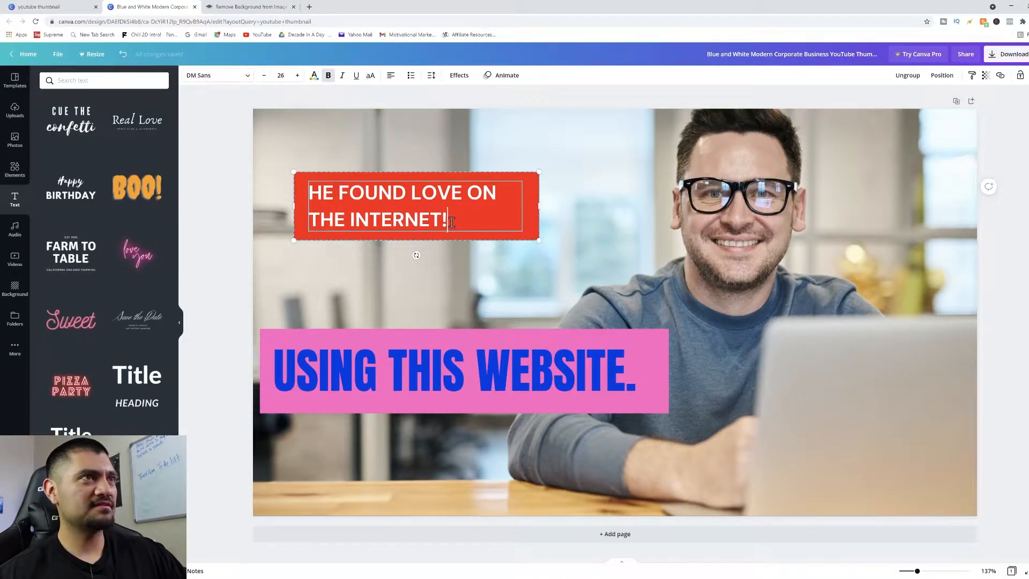
{"action": "key", "text": "BackSpace"}
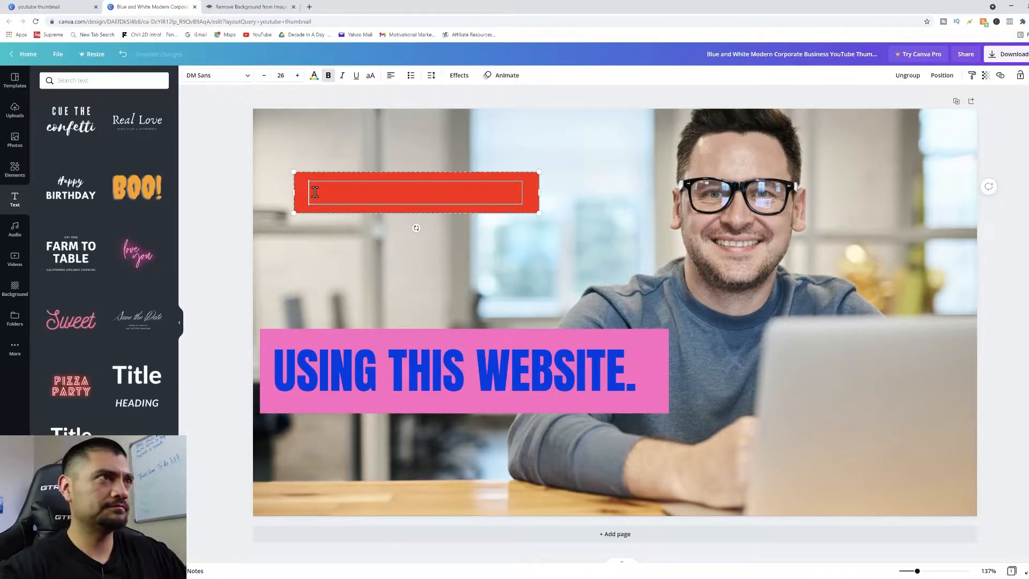
Step: Add the yellow "HUGE SALE" font combination to the thumbnail
{"action": "scroll", "coordinate": [102, 268], "scroll_direction": "up", "scroll_amount": 10}
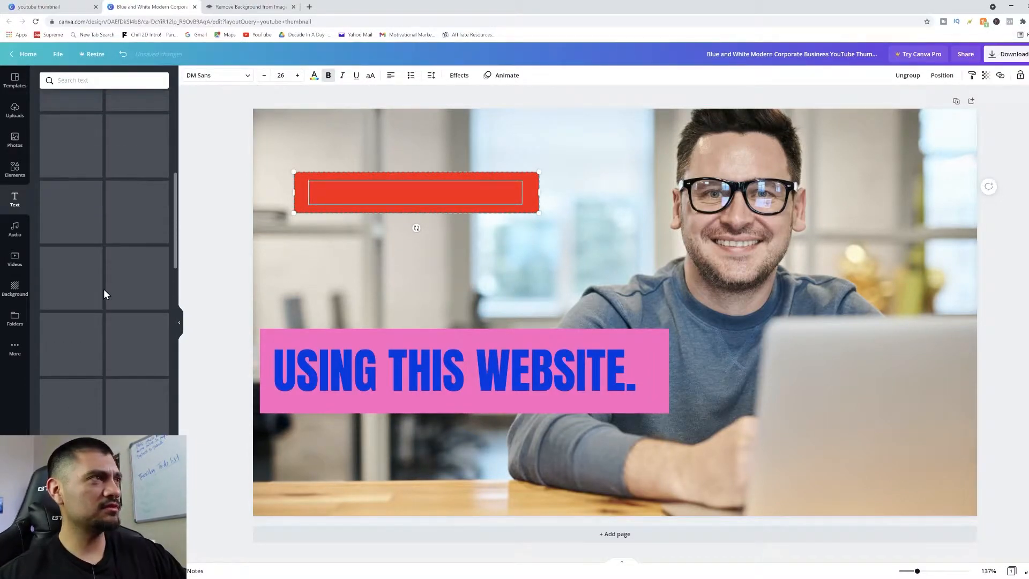
{"action": "scroll", "coordinate": [105, 288], "scroll_direction": "up", "scroll_amount": 5}
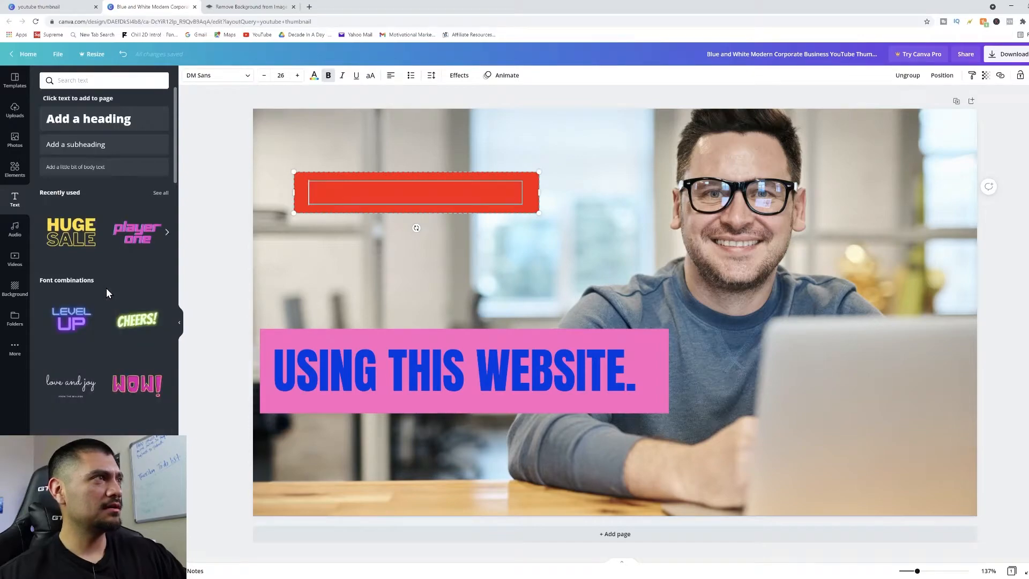
{"action": "scroll", "coordinate": [112, 294], "scroll_direction": "down", "scroll_amount": 5}
{"action": "scroll", "coordinate": [112, 294], "scroll_direction": "up", "scroll_amount": 3}
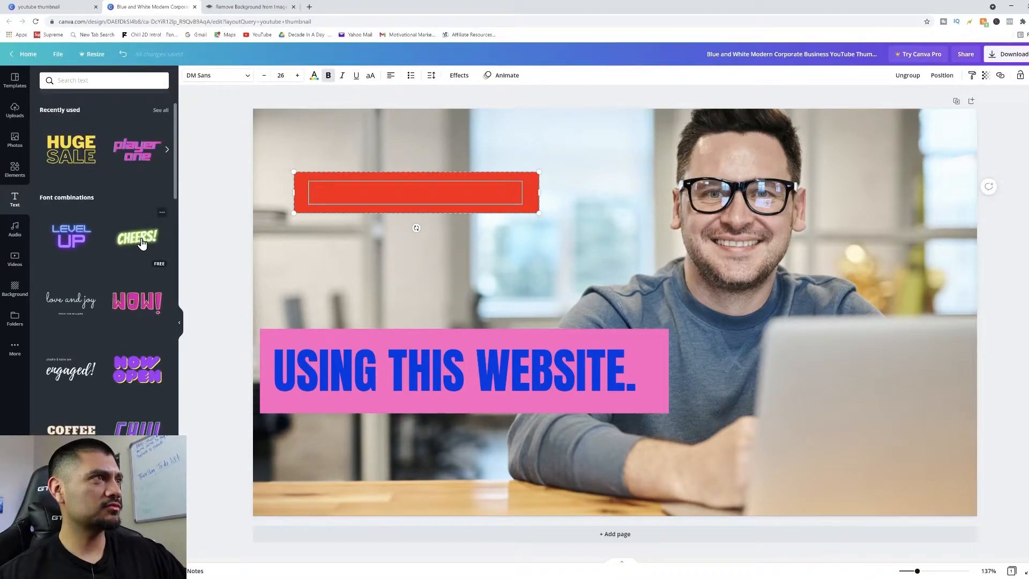
{"action": "scroll", "coordinate": [116, 315], "scroll_direction": "down", "scroll_amount": 8}
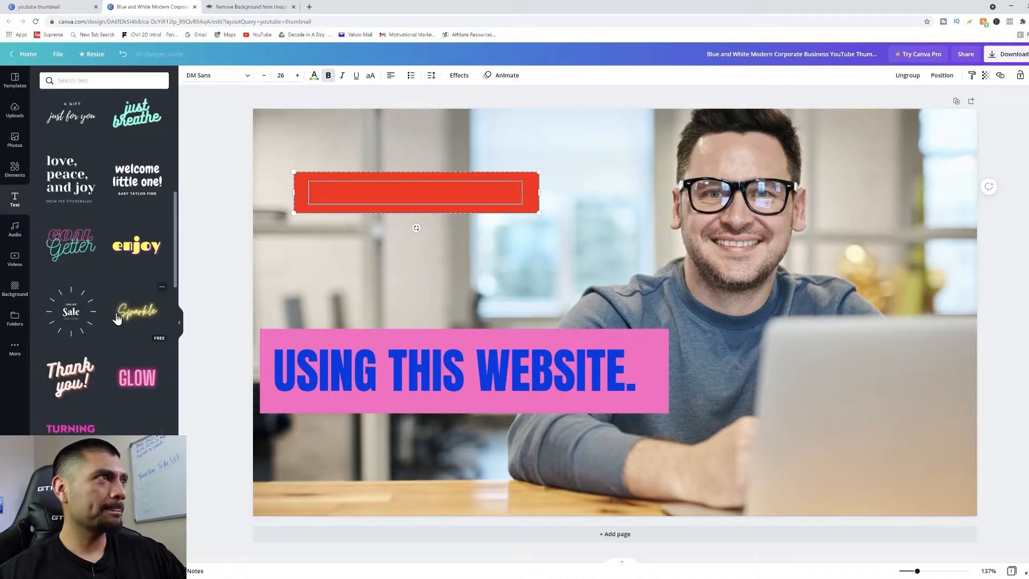
{"action": "scroll", "coordinate": [117, 316], "scroll_direction": "up", "scroll_amount": 10}
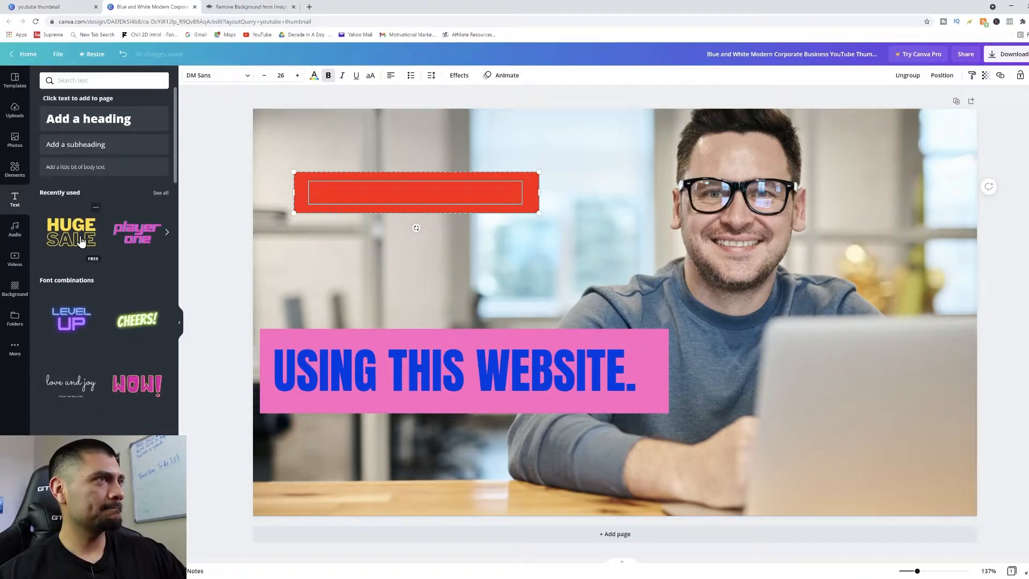
{"action": "left_click", "coordinate": [81, 240]}
{"action": "left_click", "coordinate": [839, 378]}
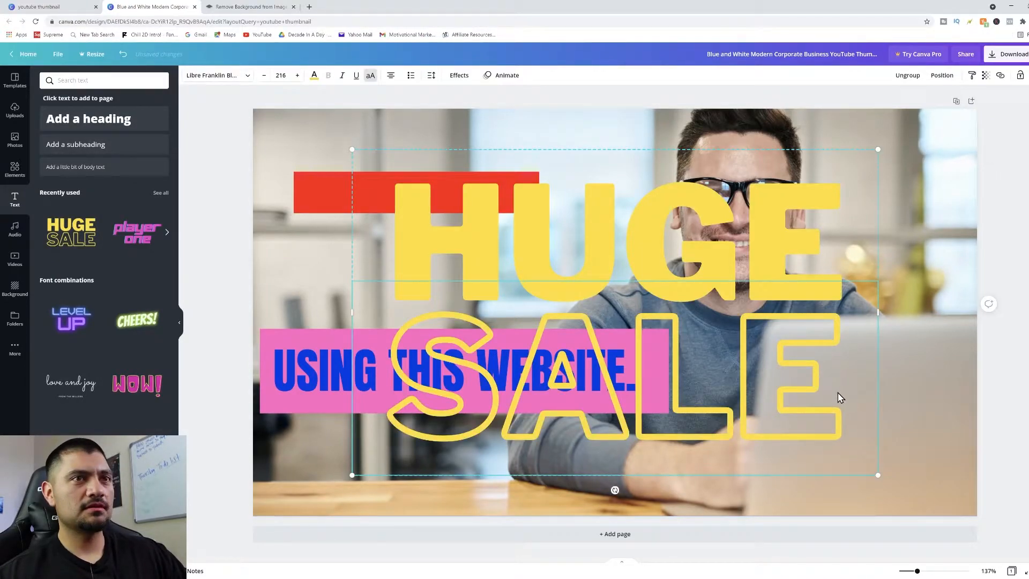
Step: Clear the outlined "SALE" text and shrink the yellow "HUGE" text to about font size 74 over the red bar
{"action": "double_click", "coordinate": [841, 416]}
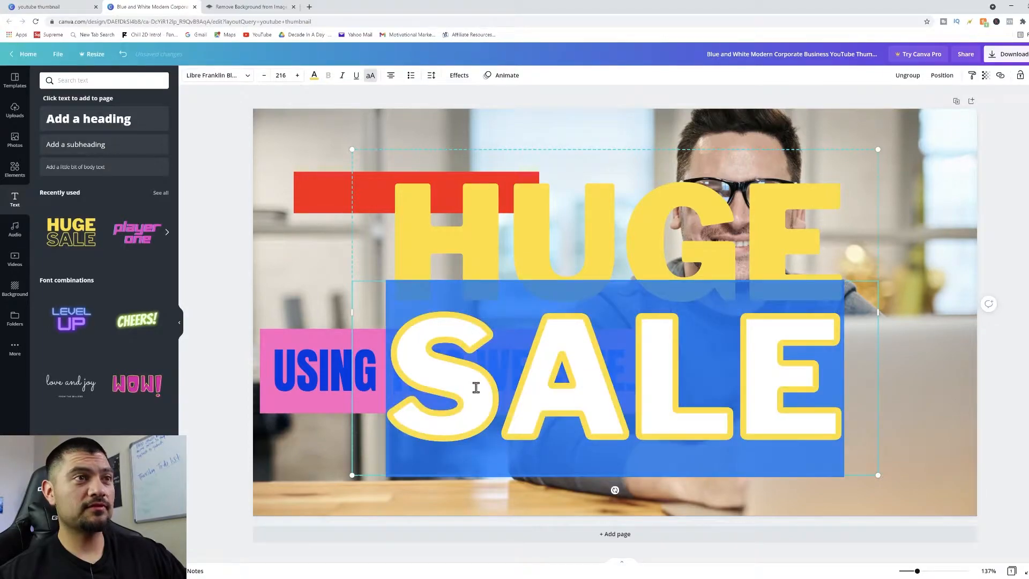
{"action": "key", "text": "BackSpace"}
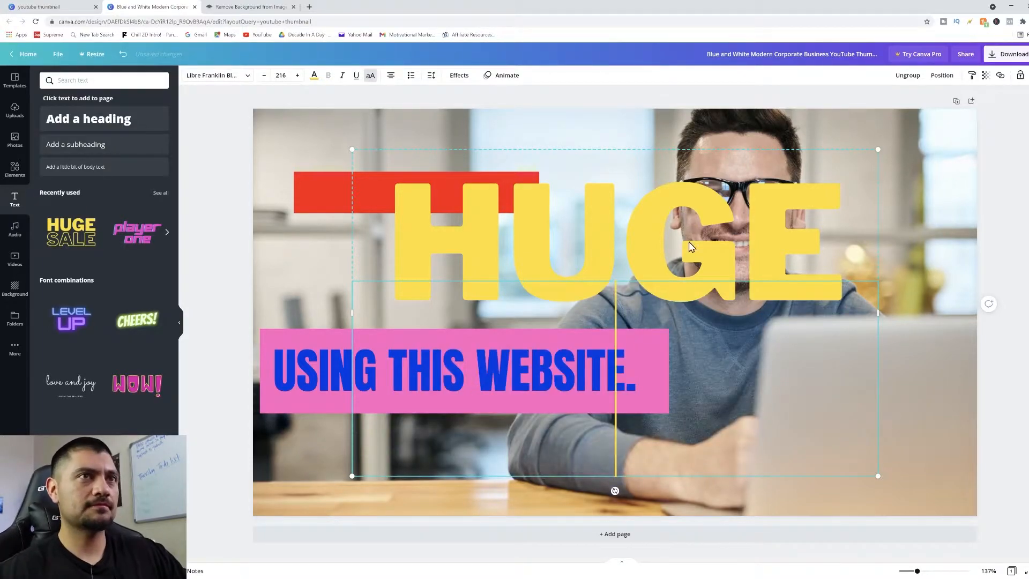
{"action": "left_click_drag", "start_coordinate": [881, 478], "coordinate": [541, 267]}
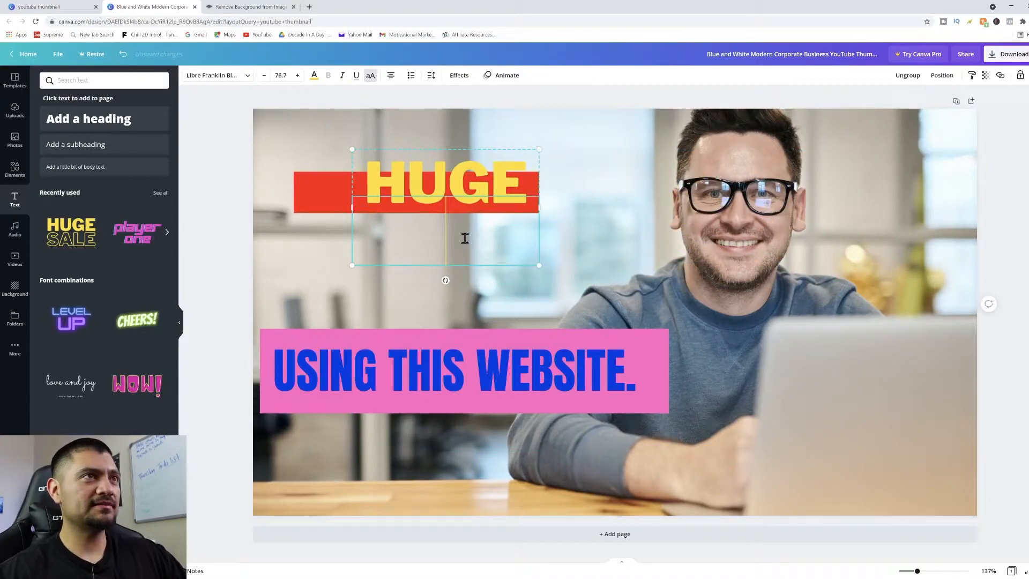
Step: Replace "HUGE" with "LONG TIME VIRGIN FOUND LOVE ONLINE" and widen its text box so the heading fits on three lines
{"action": "double_click", "coordinate": [529, 188]}
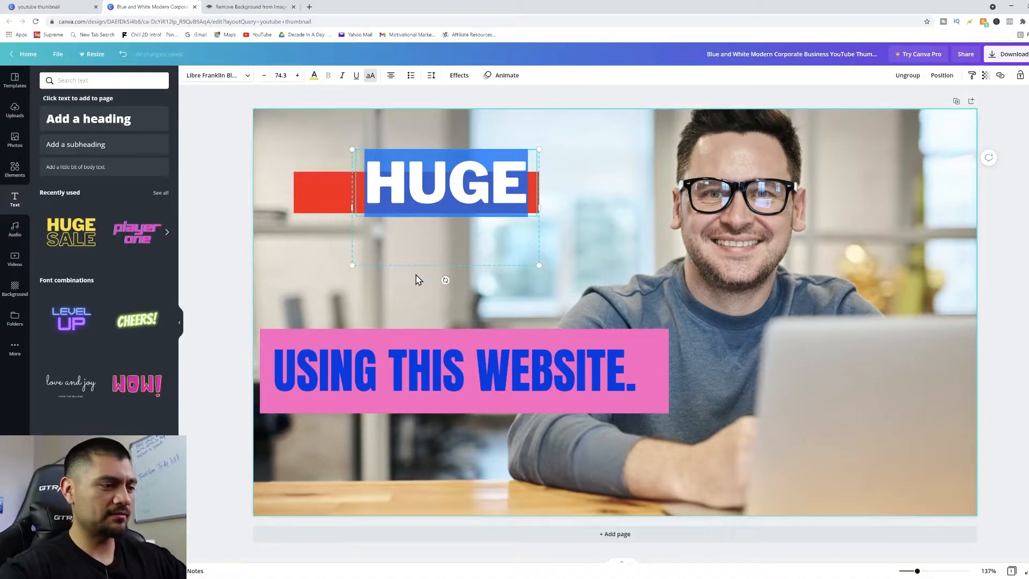
{"action": "type", "text": "LONG TIME "}
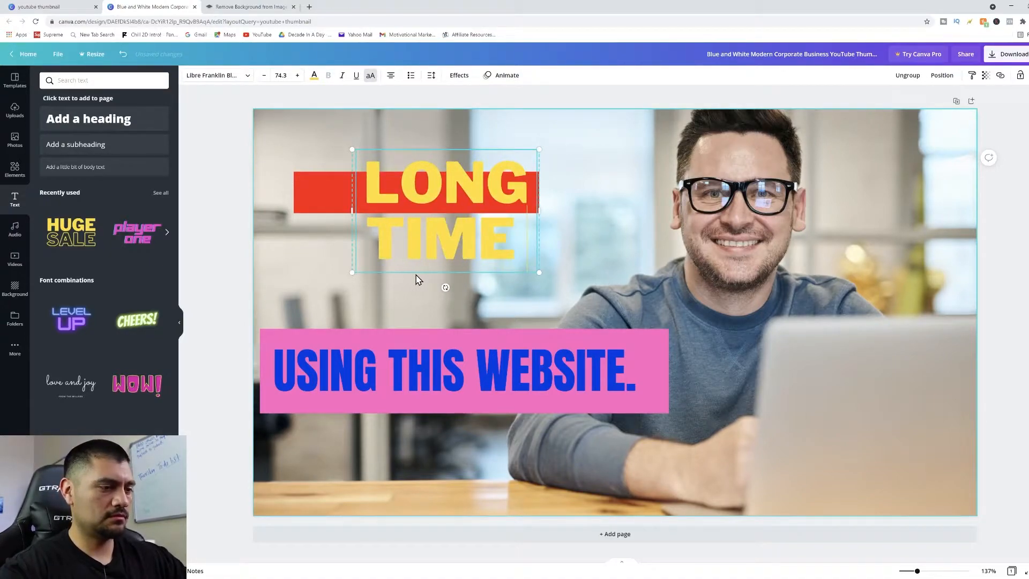
{"action": "type", "text": "VIRGIN"}
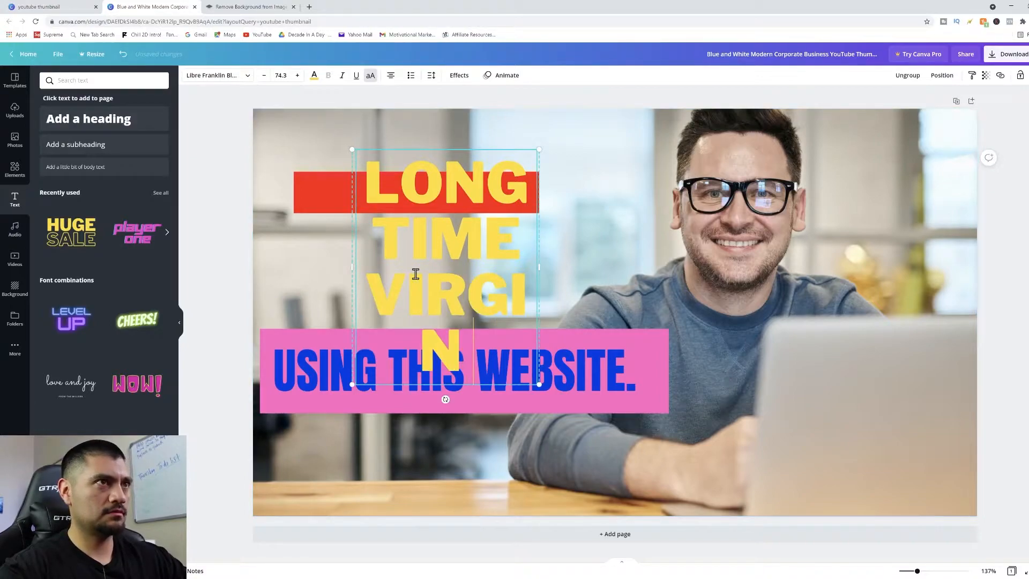
{"action": "type", "text": " FOUND LO"}
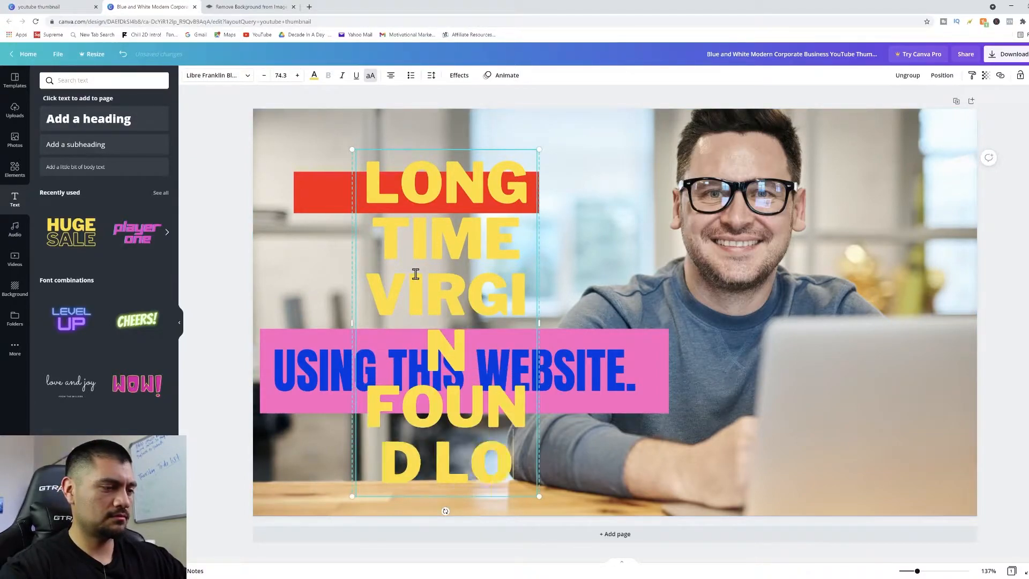
{"action": "type", "text": "VE ONLINE"}
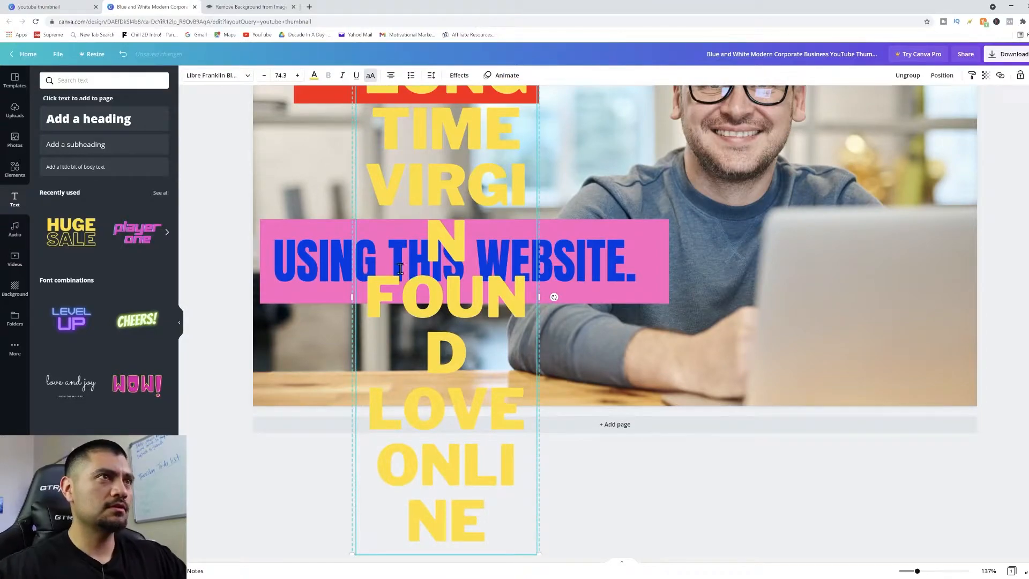
{"action": "left_click_drag", "start_coordinate": [540, 297], "coordinate": [885, 298]}
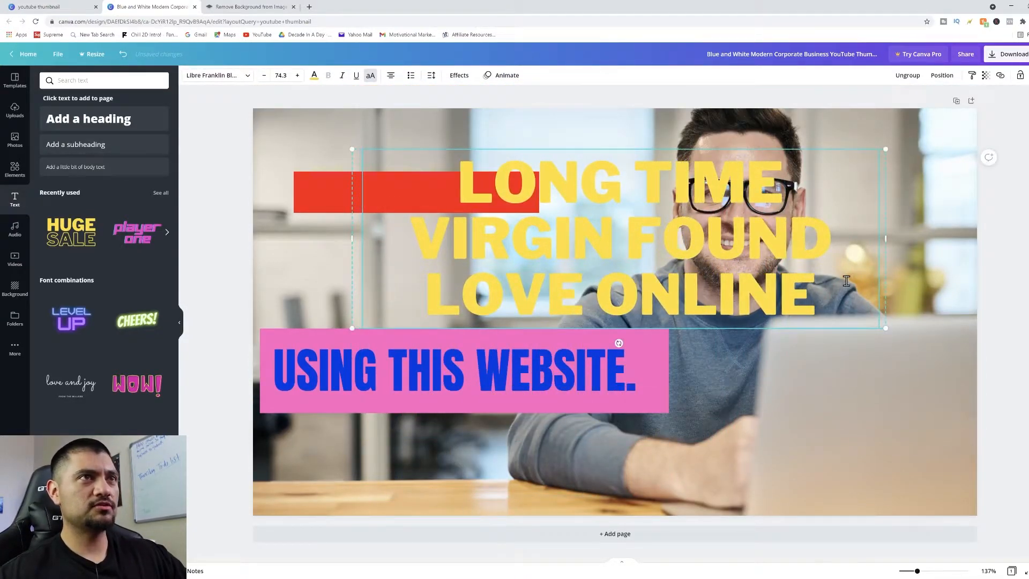
Step: Set the yellow heading's font size to 42 and move it up and to the left over the red bar
{"action": "left_click_drag", "start_coordinate": [821, 306], "coordinate": [456, 176]}
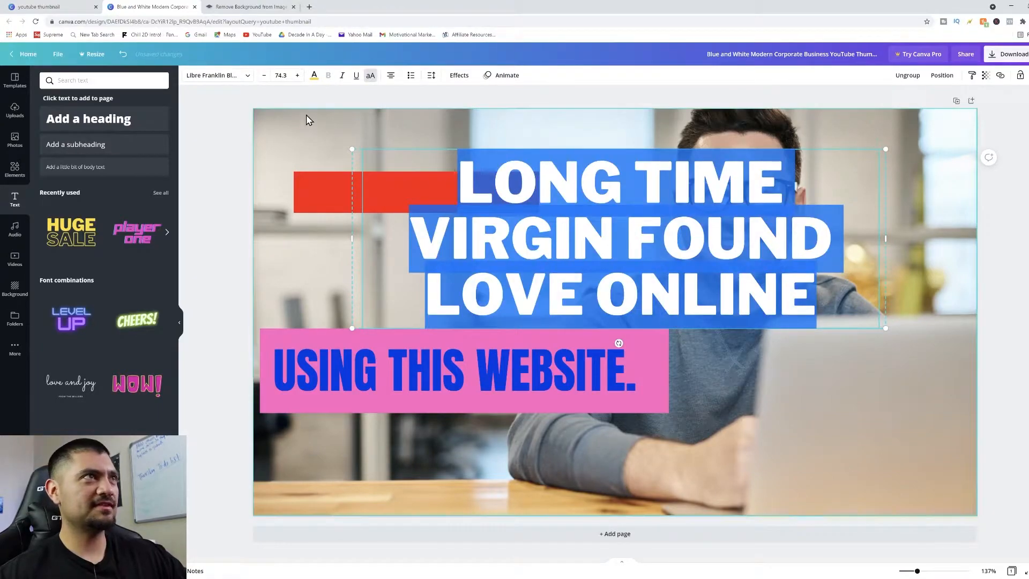
{"action": "left_click", "coordinate": [287, 75]}
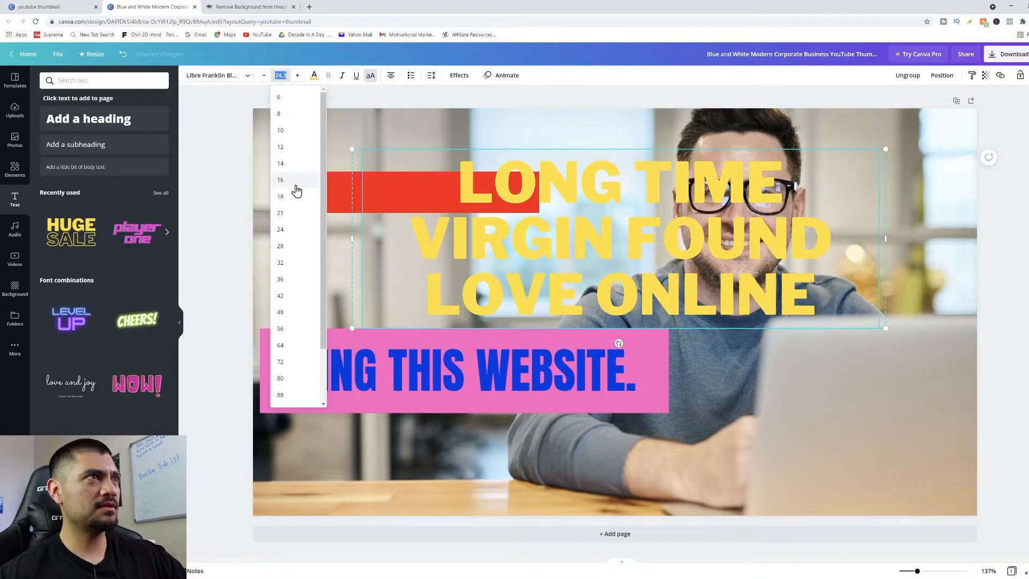
{"action": "left_click", "coordinate": [288, 296]}
{"action": "left_click_drag", "start_coordinate": [655, 171], "coordinate": [594, 224]}
{"action": "left_click", "coordinate": [466, 271]}
{"action": "left_click_drag", "start_coordinate": [536, 173], "coordinate": [422, 188]}
Step: Change the colour of the whole "LONG TIME VIRGIN FOUND LOVE ONLINE" heading to white
{"action": "left_click_drag", "start_coordinate": [294, 182], "coordinate": [641, 215]}
{"action": "left_click", "coordinate": [314, 76]}
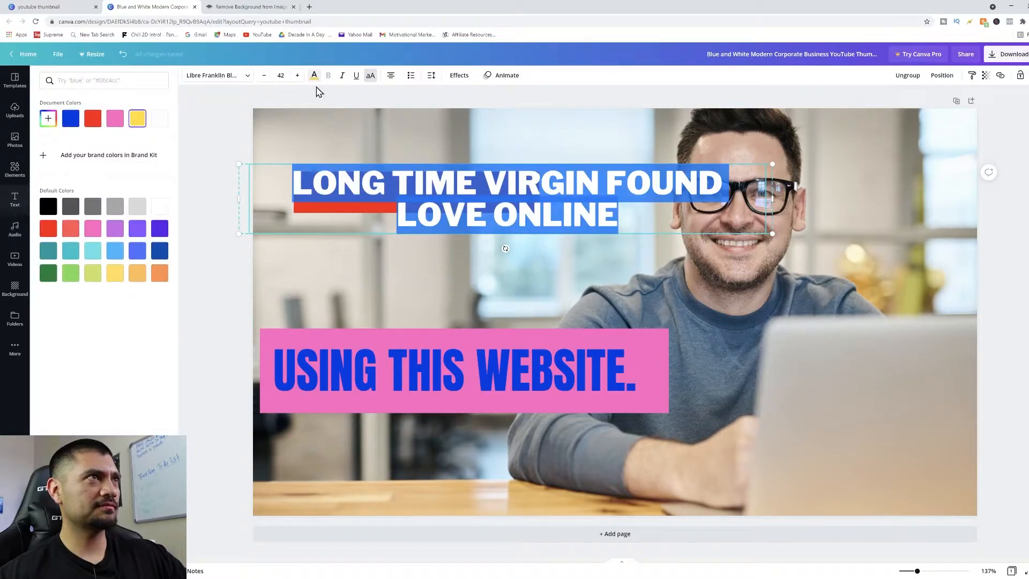
{"action": "left_click", "coordinate": [381, 280]}
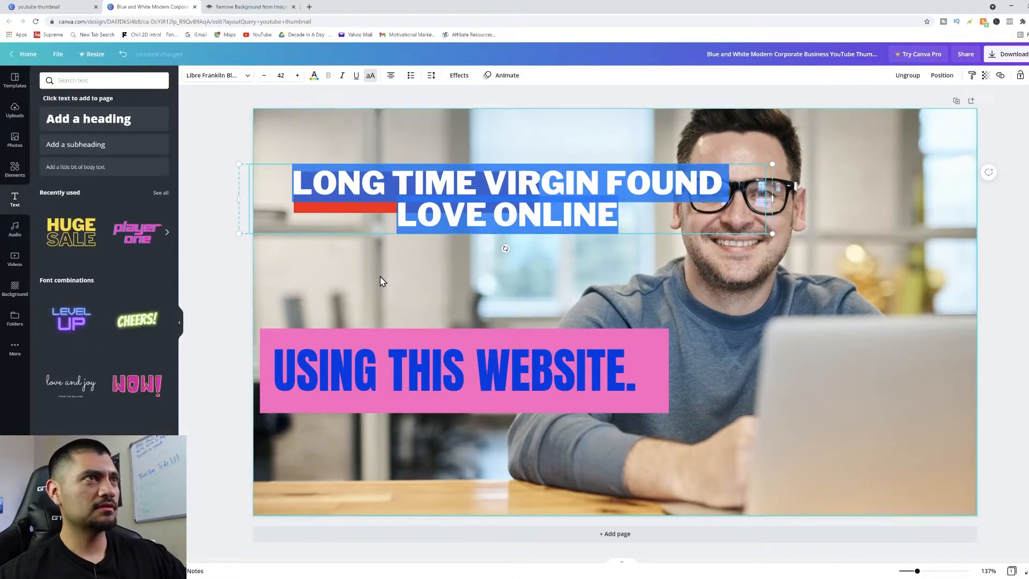
Step: Move the heading off the red bar, stretch the bar to the right towards the man's face, and place the heading back over it
{"action": "left_click_drag", "start_coordinate": [452, 214], "coordinate": [370, 279]}
{"action": "left_click", "coordinate": [503, 188]}
{"action": "left_click_drag", "start_coordinate": [540, 188], "coordinate": [643, 169]}
{"action": "left_click_drag", "start_coordinate": [478, 253], "coordinate": [507, 191]}
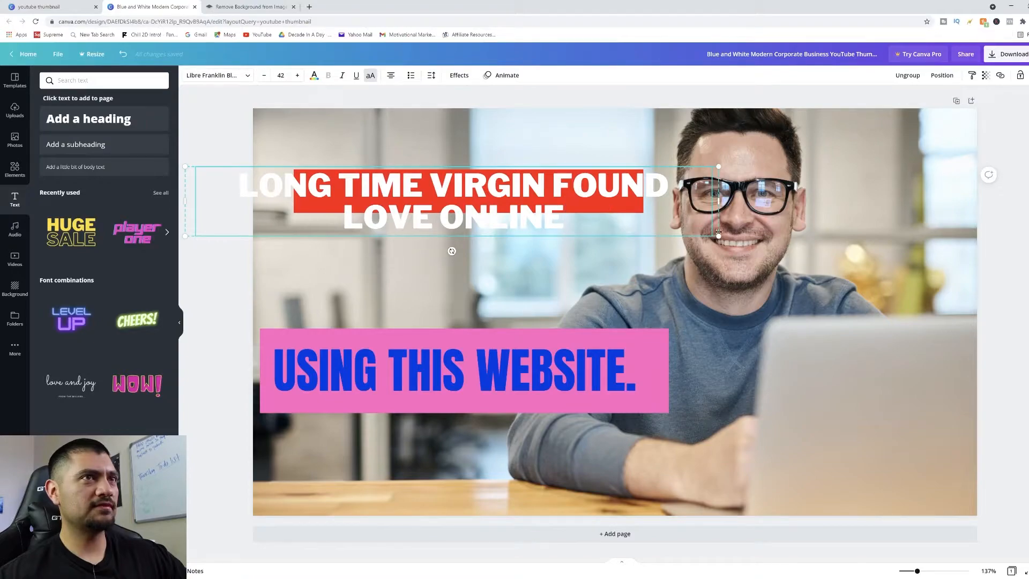
Step: Shrink the white heading to about font size 29 and move it right so it fits inside the red bar
{"action": "left_click_drag", "start_coordinate": [719, 236], "coordinate": [555, 214]}
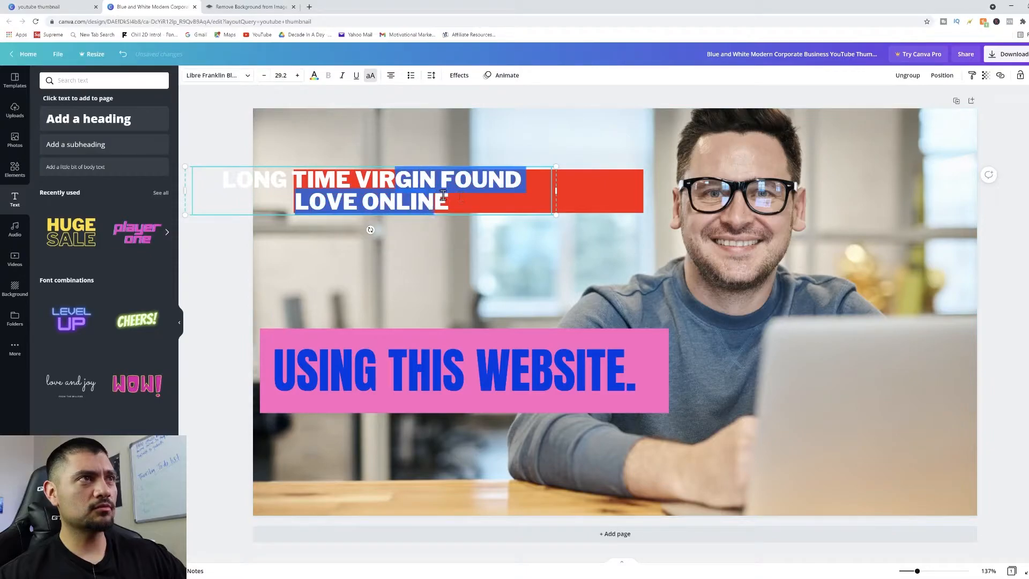
{"action": "left_click", "coordinate": [504, 224]}
{"action": "left_click", "coordinate": [399, 187]}
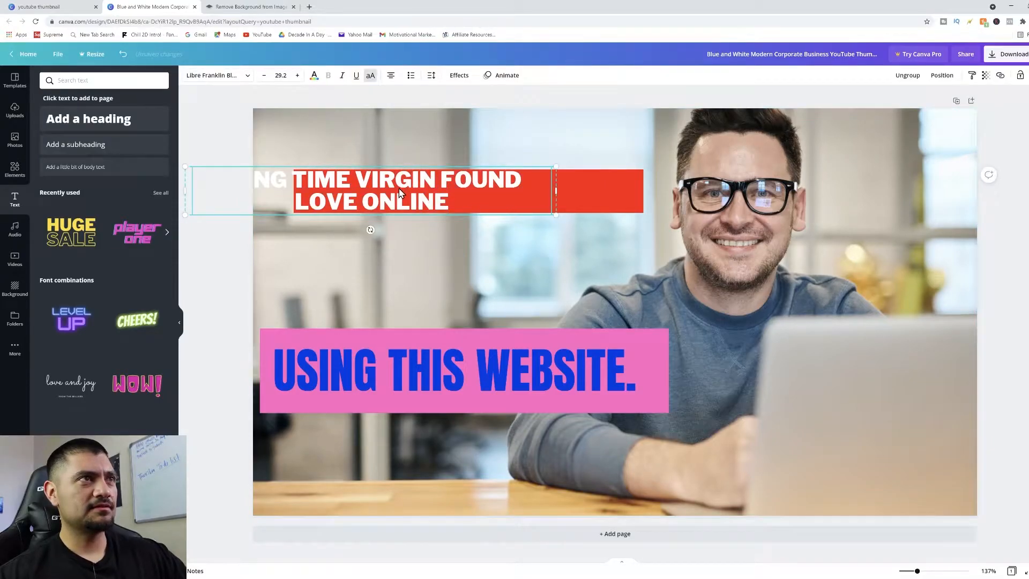
{"action": "left_click_drag", "start_coordinate": [399, 187], "coordinate": [472, 188]}
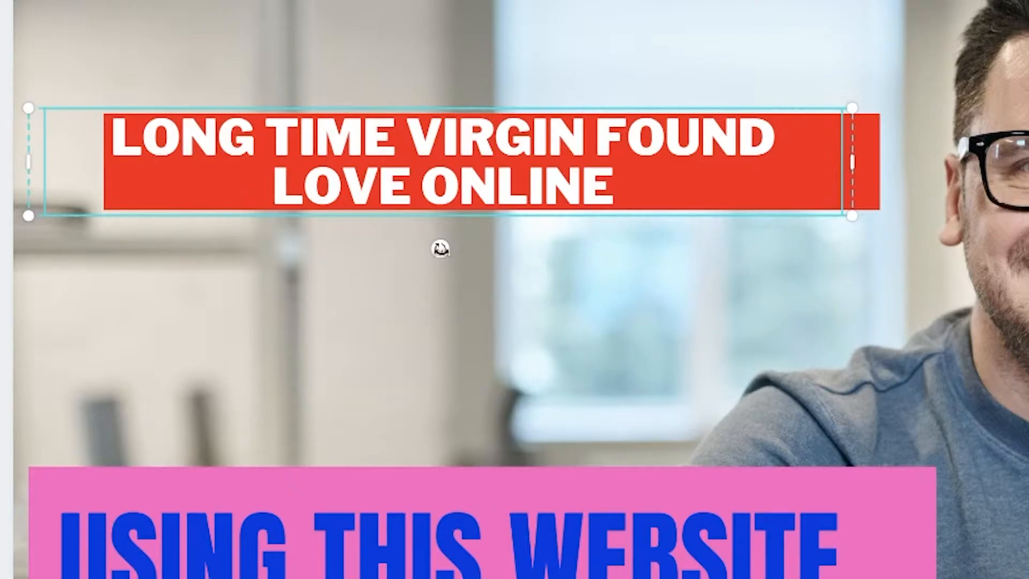
Step: Move the heading below the red bar, then shift the bar slightly upward and tilt it so its right end rises
{"action": "mouse_move", "coordinate": [440, 248]}
{"action": "left_mouse_down"}
{"action": "mouse_move", "coordinate": [482, 239]}
{"action": "mouse_move", "coordinate": [475, 257]}
{"action": "mouse_move", "coordinate": [374, 269]}
{"action": "mouse_move", "coordinate": [457, 227]}
{"action": "mouse_move", "coordinate": [440, 249]}
{"action": "left_mouse_up"}
{"action": "left_click_drag", "start_coordinate": [402, 146], "coordinate": [395, 284]}
{"action": "left_click", "coordinate": [430, 144]}
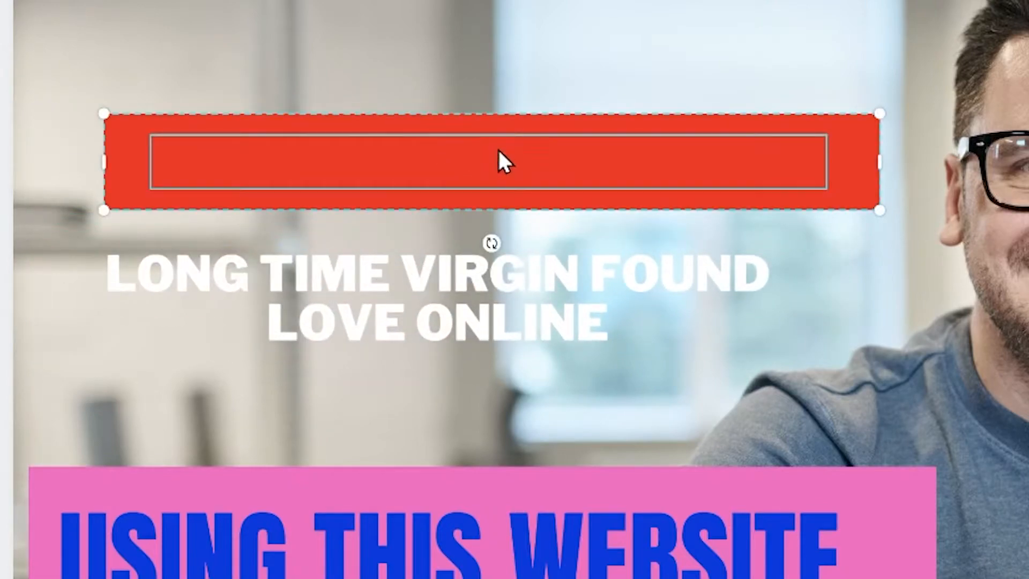
{"action": "left_click_drag", "start_coordinate": [498, 161], "coordinate": [458, 102]}
{"action": "left_click_drag", "start_coordinate": [450, 185], "coordinate": [464, 184]}
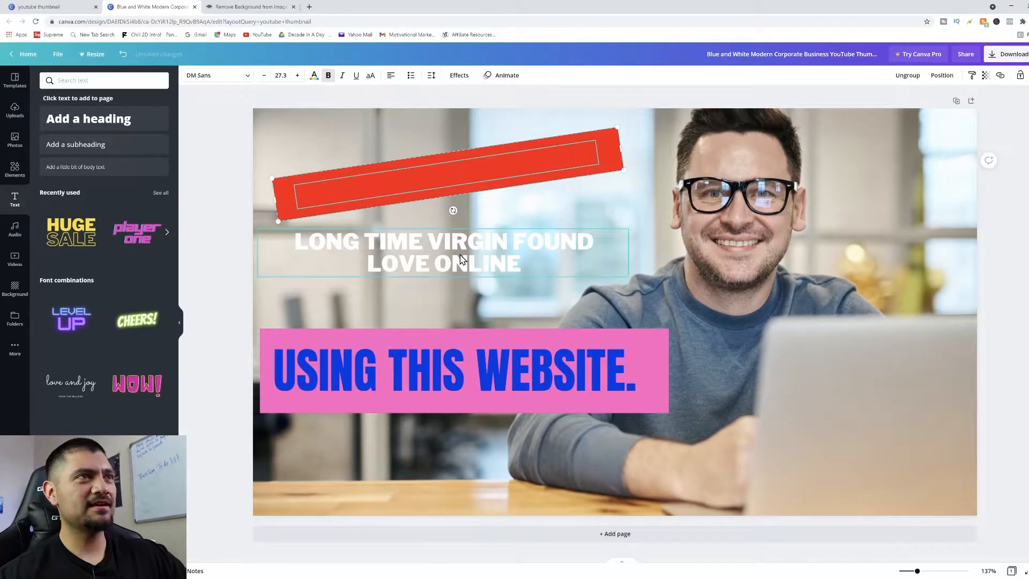
Step: Tilt the white heading to the same angle as the red bar and place it on the bar
{"action": "left_click_drag", "start_coordinate": [462, 261], "coordinate": [455, 229]}
{"action": "left_click_drag", "start_coordinate": [457, 187], "coordinate": [448, 158]}
{"action": "left_click", "coordinate": [489, 244]}
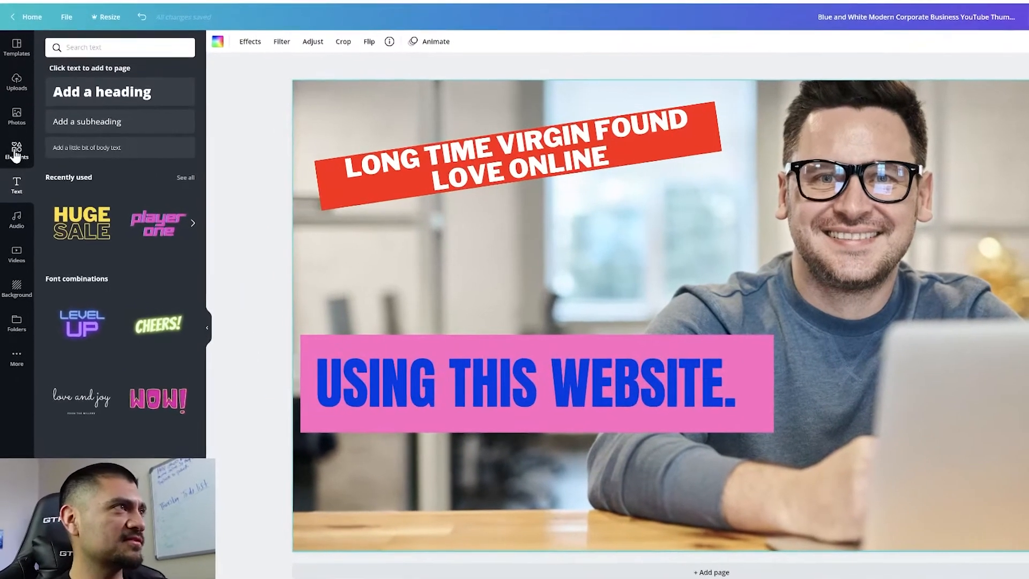
Step: Browse the elements library's categories of shapes, frames, stickers, grids and illustrations for a graphic to add
{"action": "left_click", "coordinate": [15, 169]}
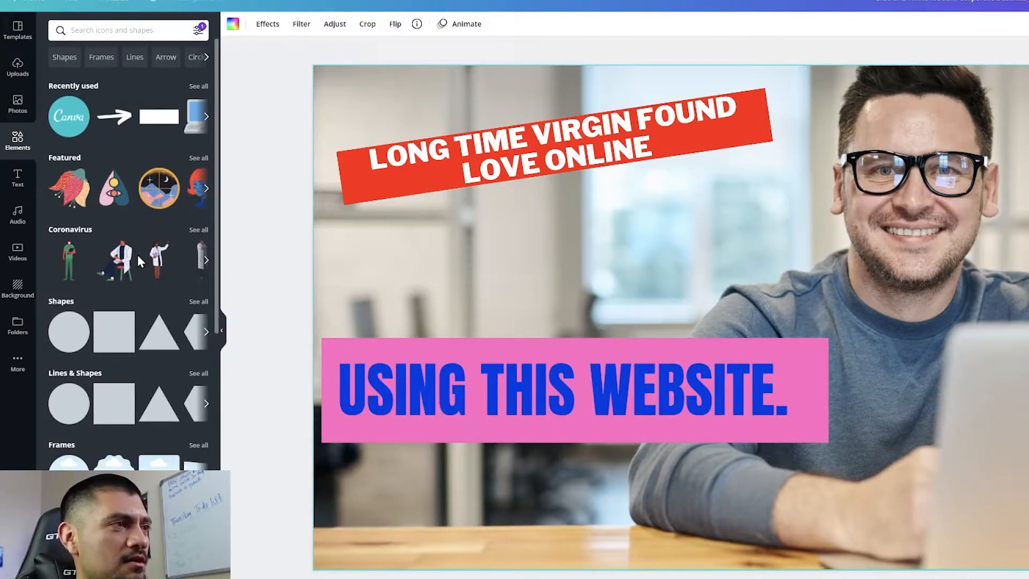
{"action": "scroll", "coordinate": [97, 257], "scroll_direction": "down", "scroll_amount": 6}
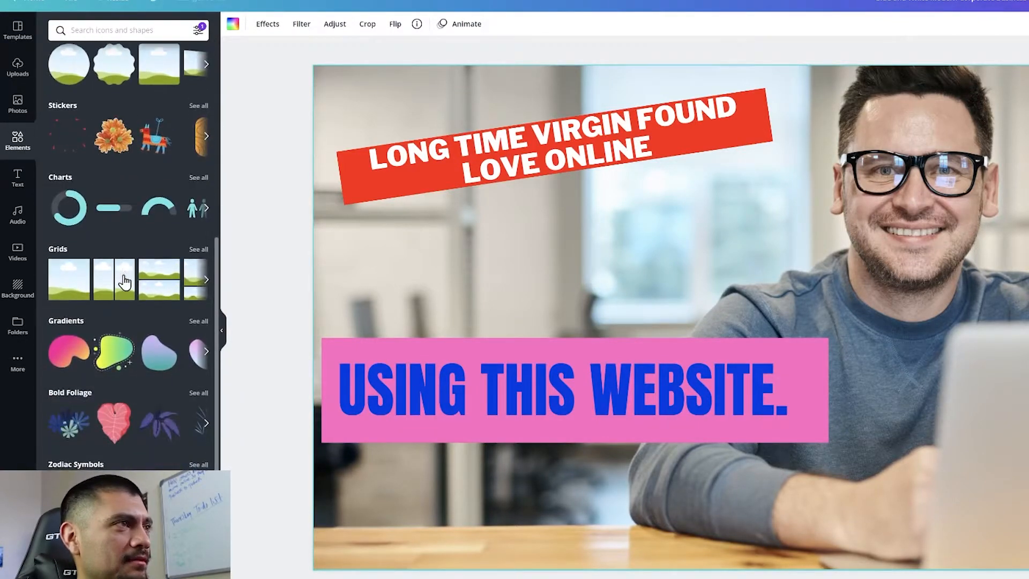
{"action": "scroll", "coordinate": [124, 281], "scroll_direction": "down", "scroll_amount": 2}
{"action": "scroll", "coordinate": [127, 258], "scroll_direction": "down", "scroll_amount": 8}
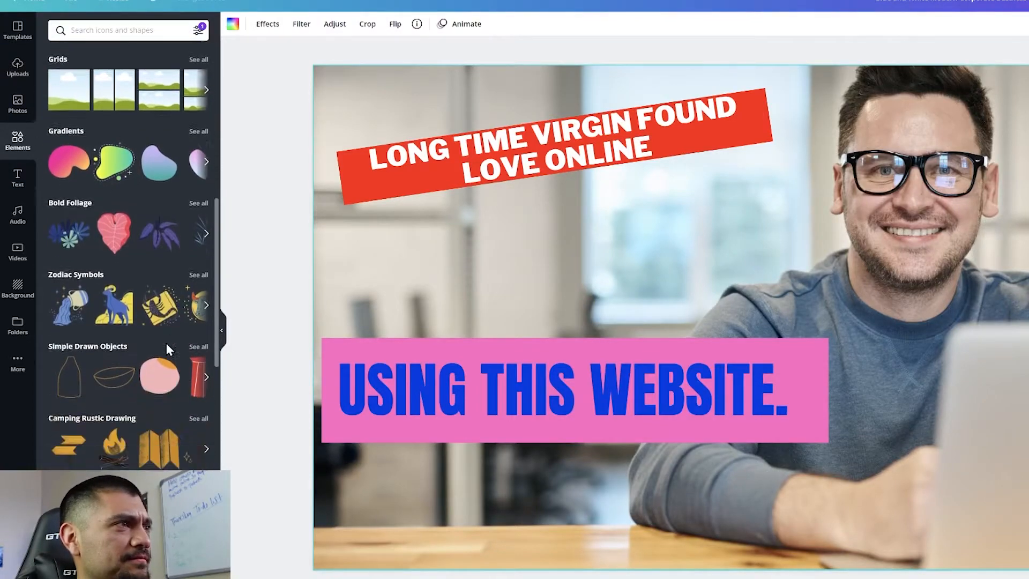
{"action": "scroll", "coordinate": [172, 361], "scroll_direction": "down", "scroll_amount": 12}
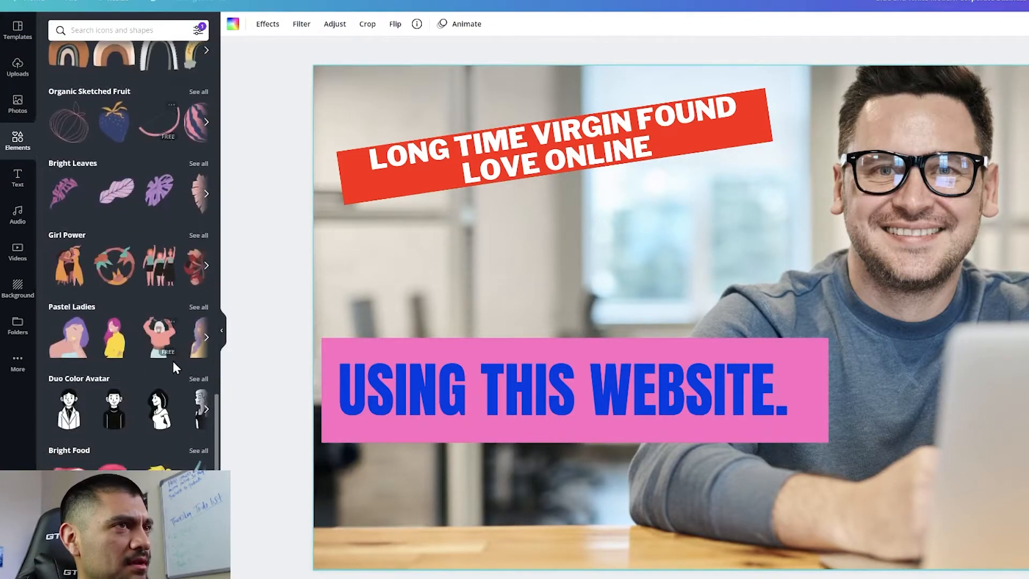
{"action": "scroll", "coordinate": [179, 353], "scroll_direction": "up", "scroll_amount": 6}
{"action": "scroll", "coordinate": [179, 353], "scroll_direction": "up", "scroll_amount": 15}
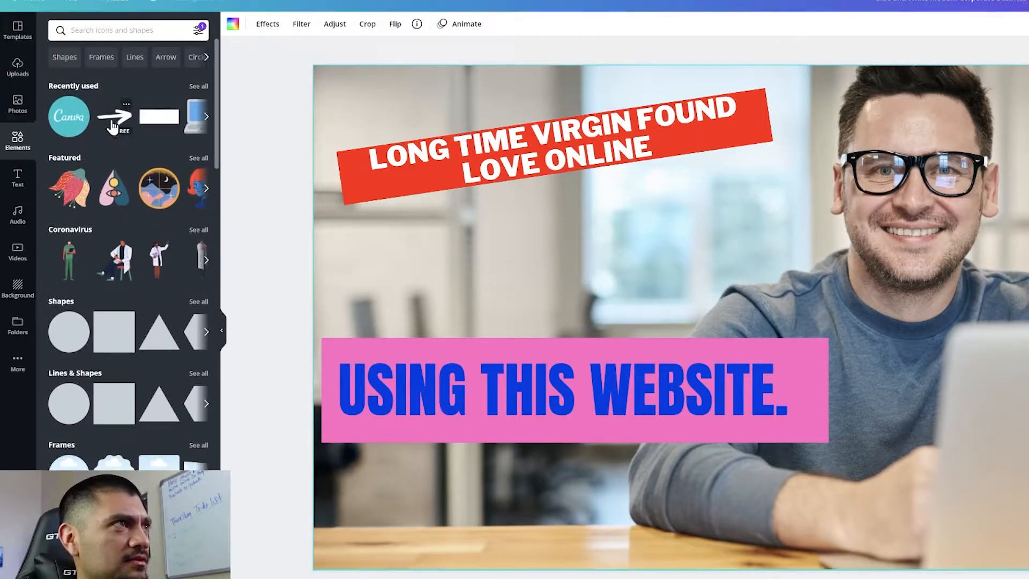
Step: Add the recently used white hand-drawn arrow, shrink it, and tilt it down to the right beside the man's chin
{"action": "left_click", "coordinate": [110, 123]}
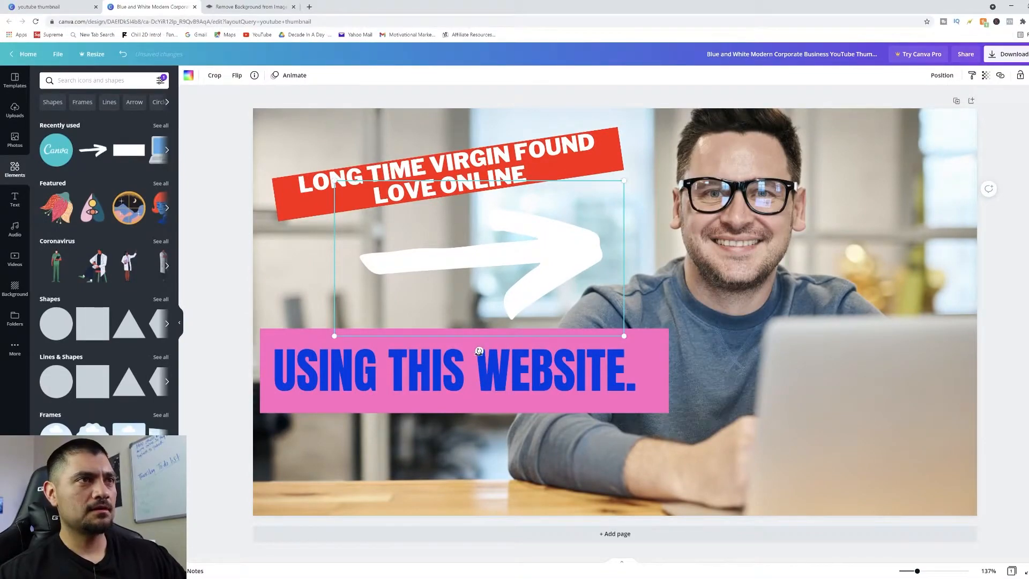
{"action": "left_click_drag", "start_coordinate": [478, 351], "coordinate": [445, 349]}
{"action": "left_click_drag", "start_coordinate": [645, 254], "coordinate": [532, 259]}
{"action": "left_click_drag", "start_coordinate": [459, 264], "coordinate": [617, 237]}
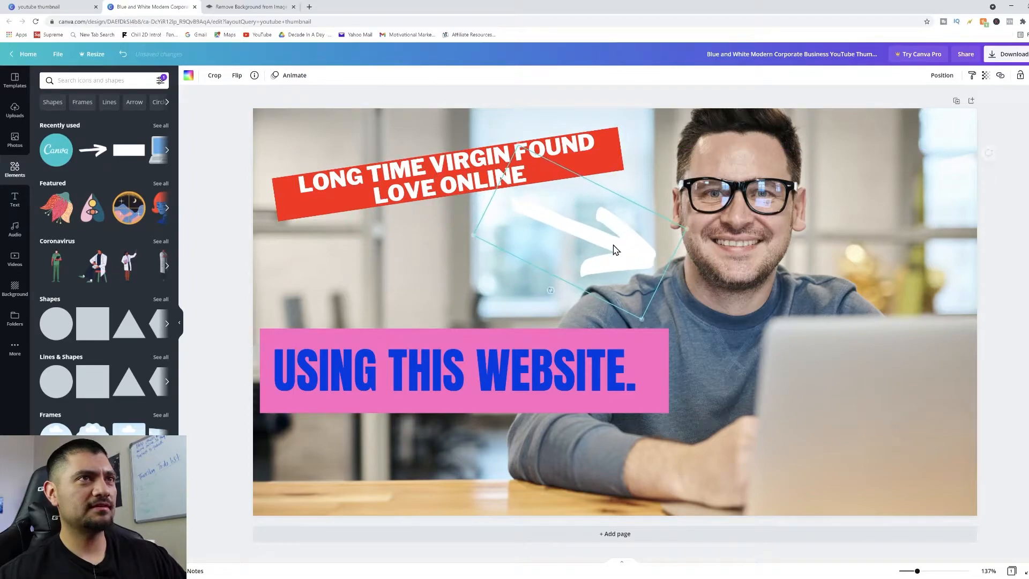
Step: Recolour the arrow, trying dark blue, red, light orange and yellow, and settle on the custom golden yellow #E1B504
{"action": "left_click", "coordinate": [188, 78]}
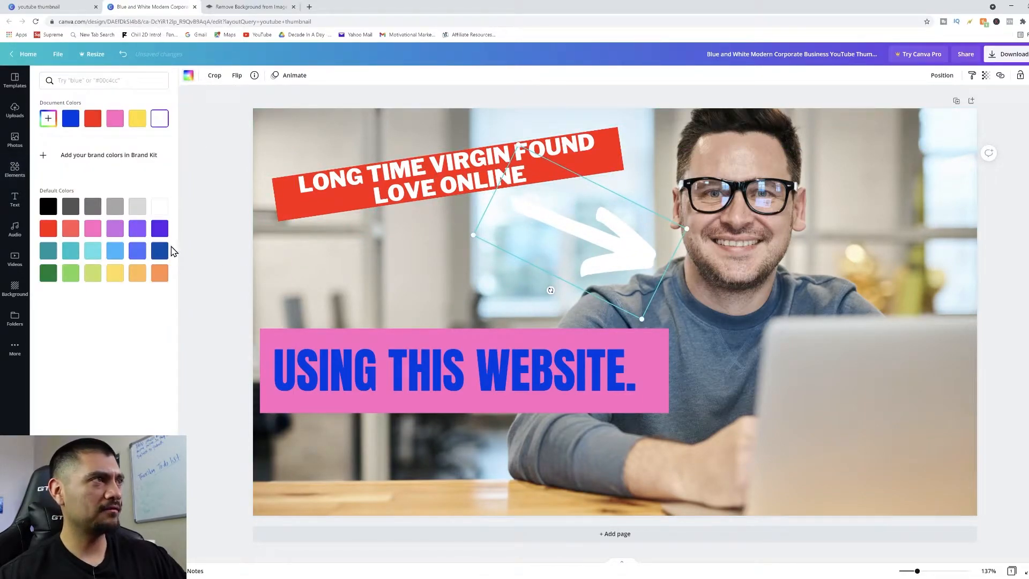
{"action": "left_click", "coordinate": [159, 250]}
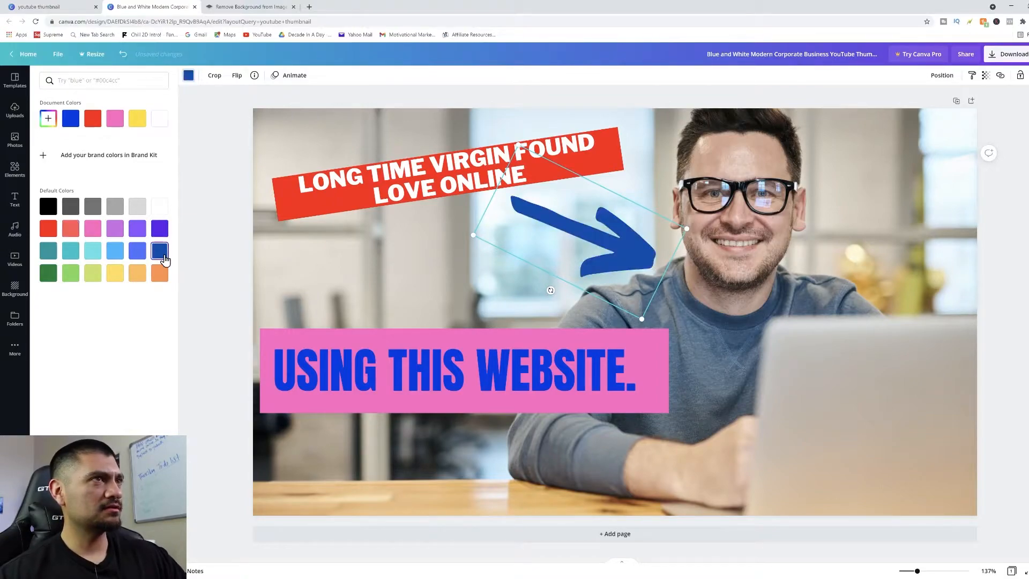
{"action": "left_click", "coordinate": [54, 235]}
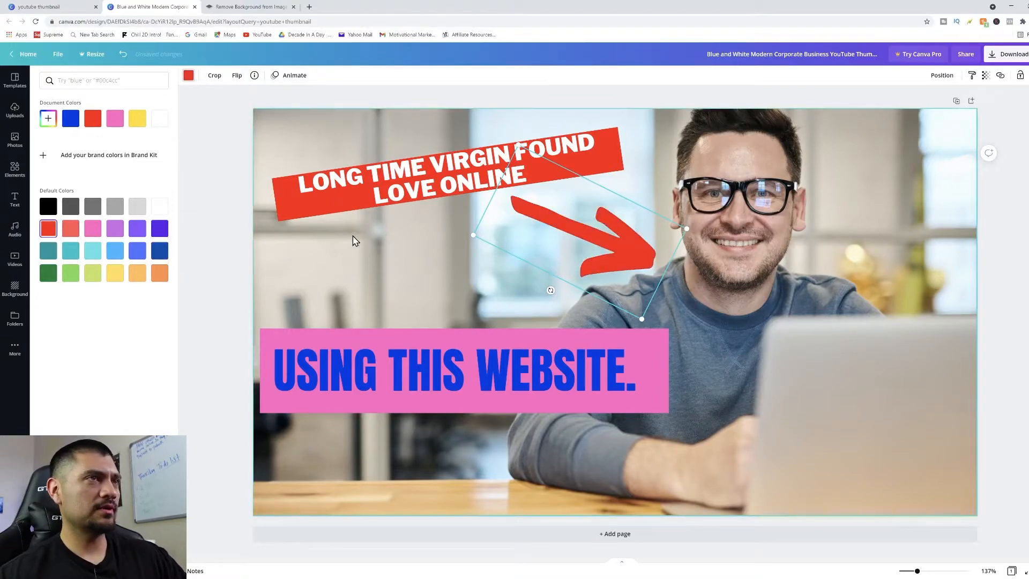
{"action": "left_click", "coordinate": [136, 276]}
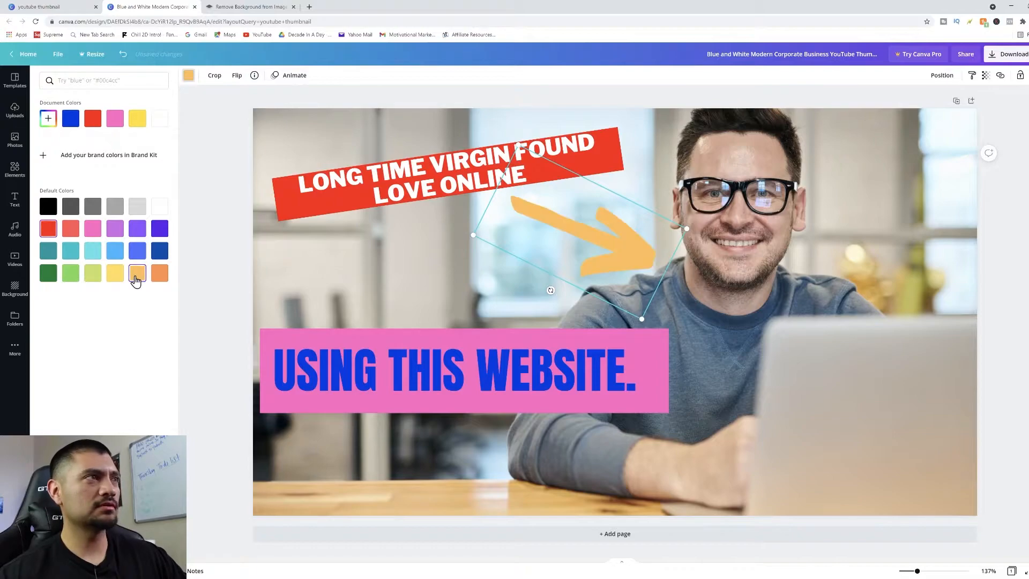
{"action": "left_click", "coordinate": [113, 278]}
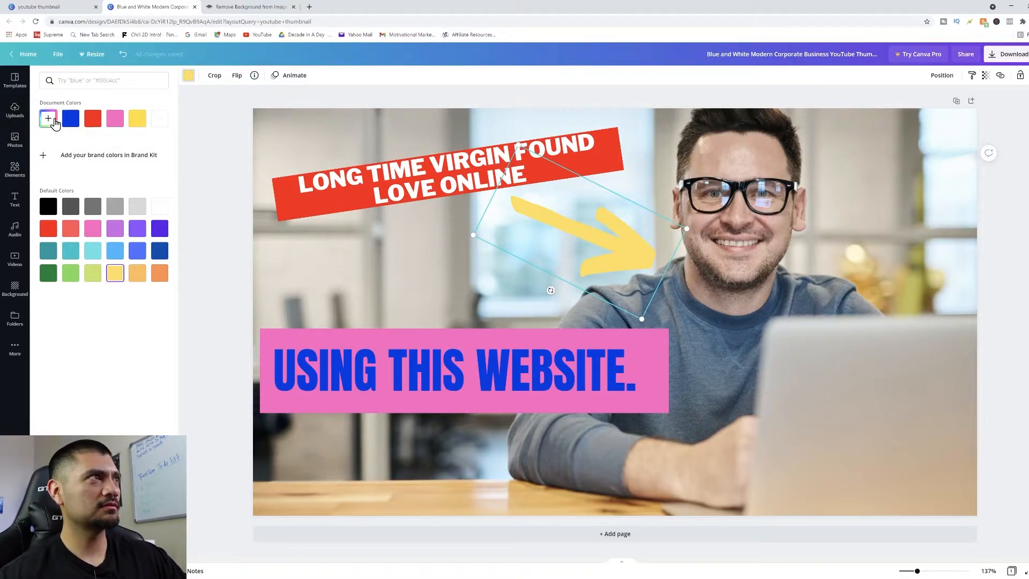
{"action": "left_click", "coordinate": [55, 122]}
{"action": "left_click_drag", "start_coordinate": [141, 156], "coordinate": [150, 147]}
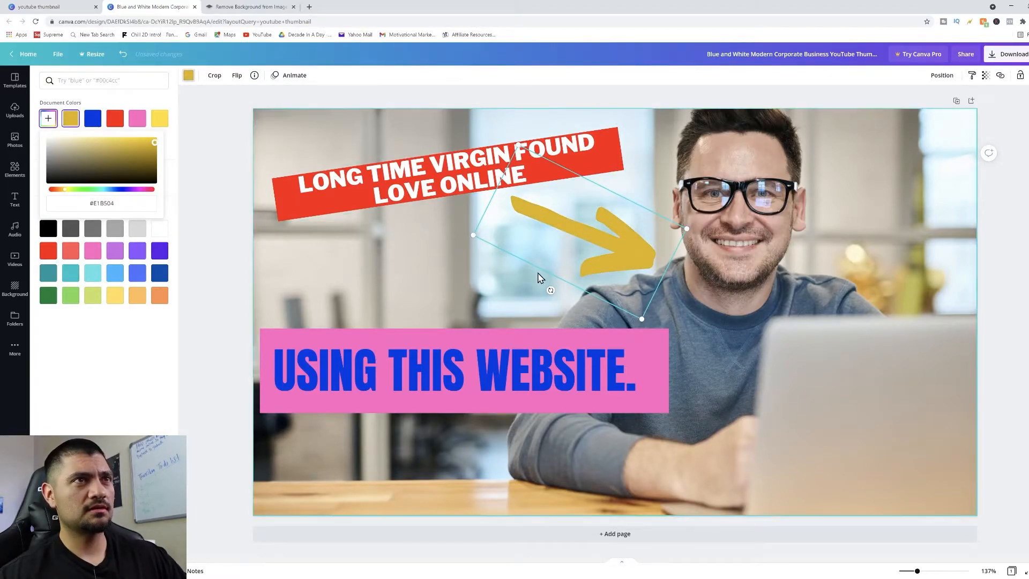
{"action": "left_click", "coordinate": [442, 259]}
Step: Download the finished thumbnail as a PNG image at 1280 × 720 px and dismiss the sharing prompt
{"action": "left_click", "coordinate": [1015, 262]}
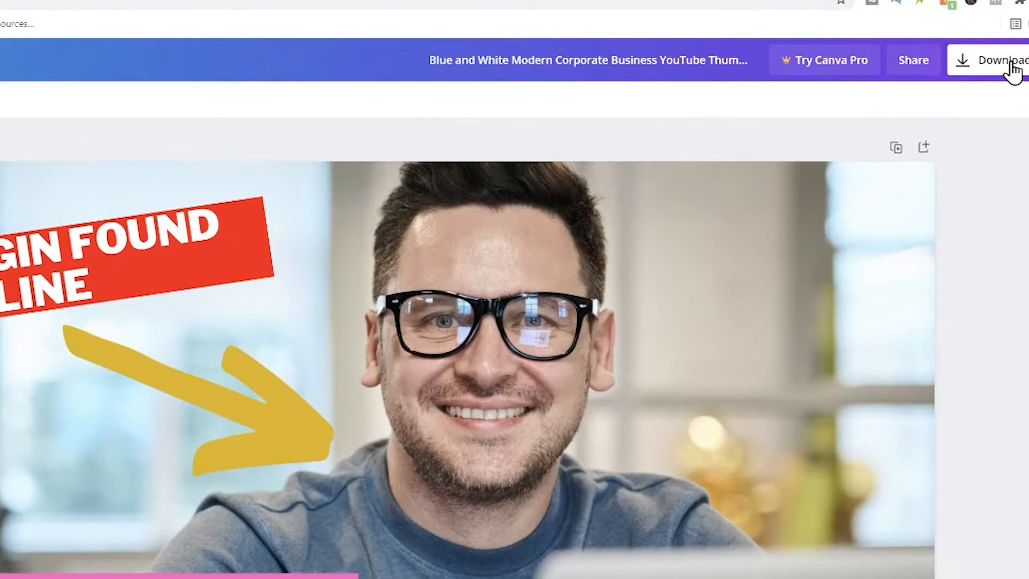
{"action": "left_click", "coordinate": [1018, 56]}
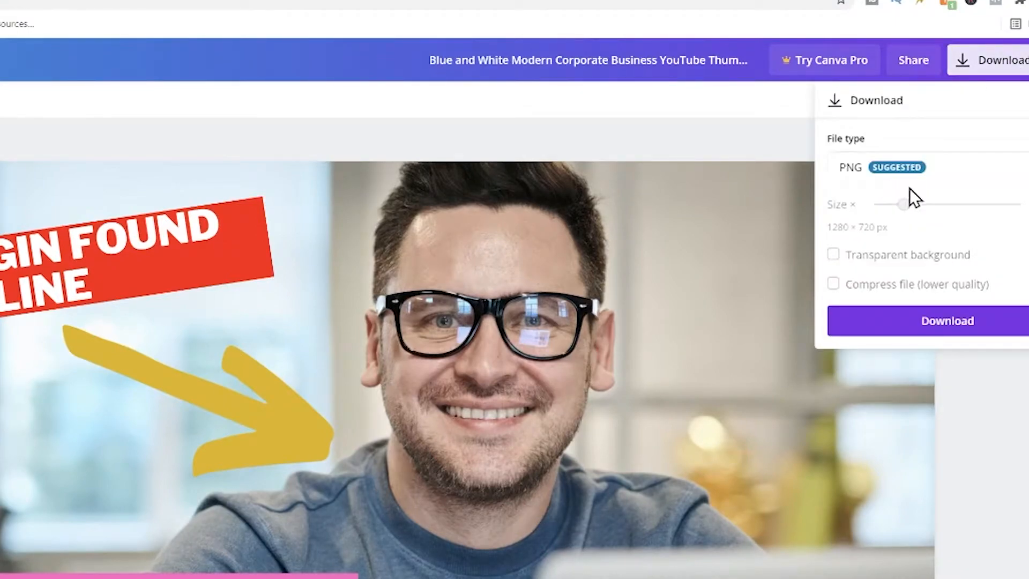
{"action": "left_click", "coordinate": [985, 177]}
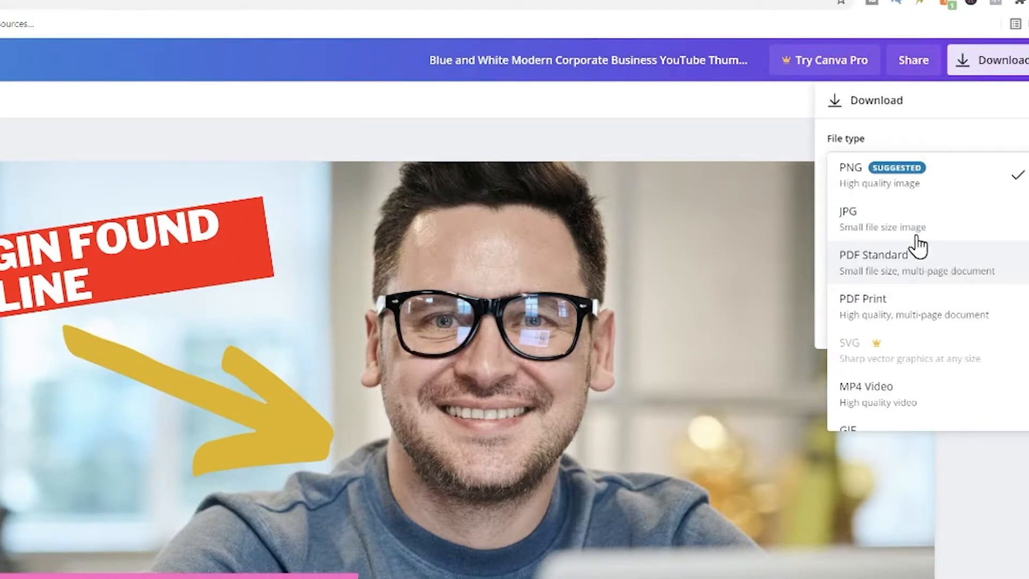
{"action": "left_click", "coordinate": [900, 182]}
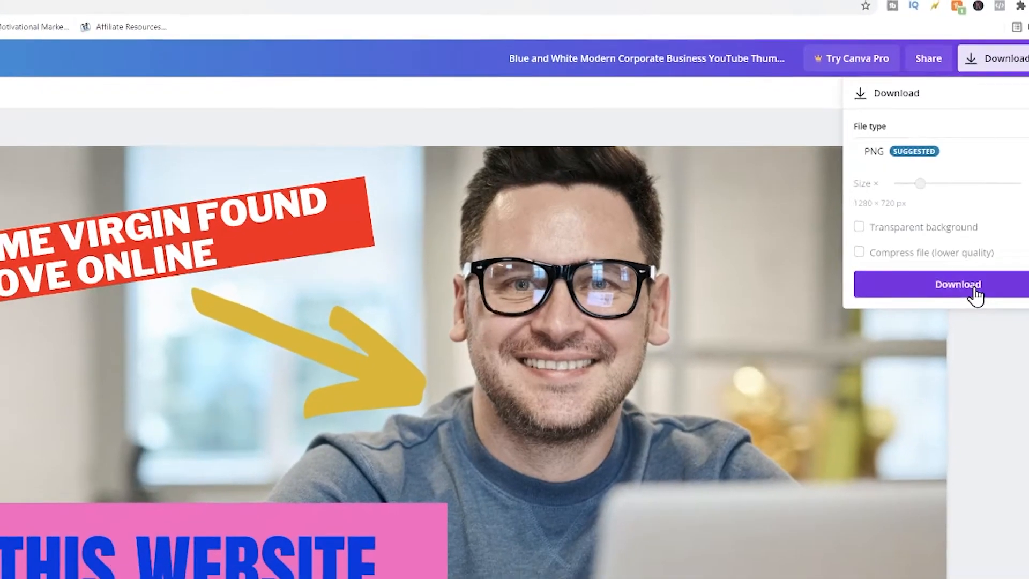
{"action": "left_click", "coordinate": [969, 335]}
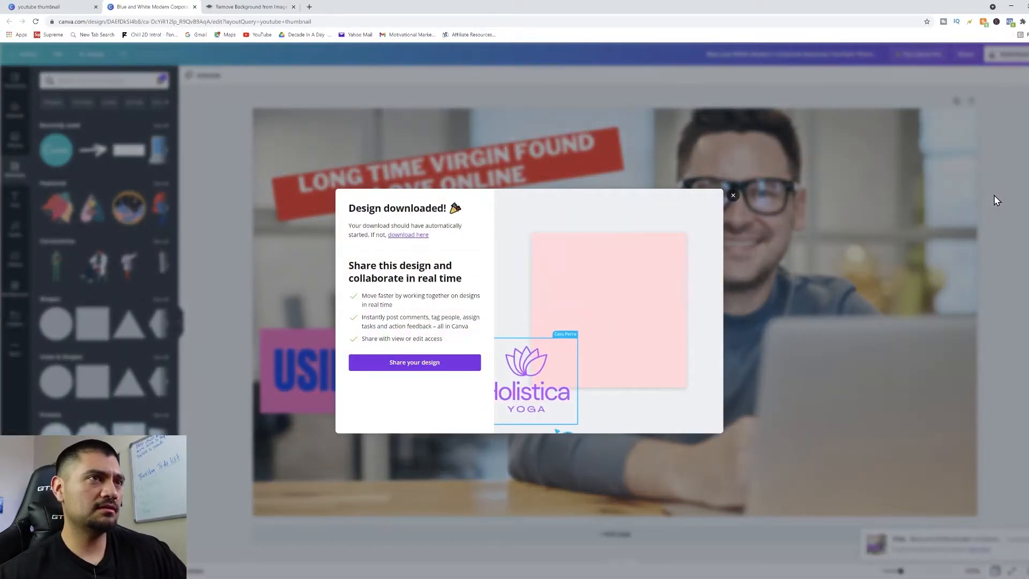
{"action": "left_click", "coordinate": [732, 195]}
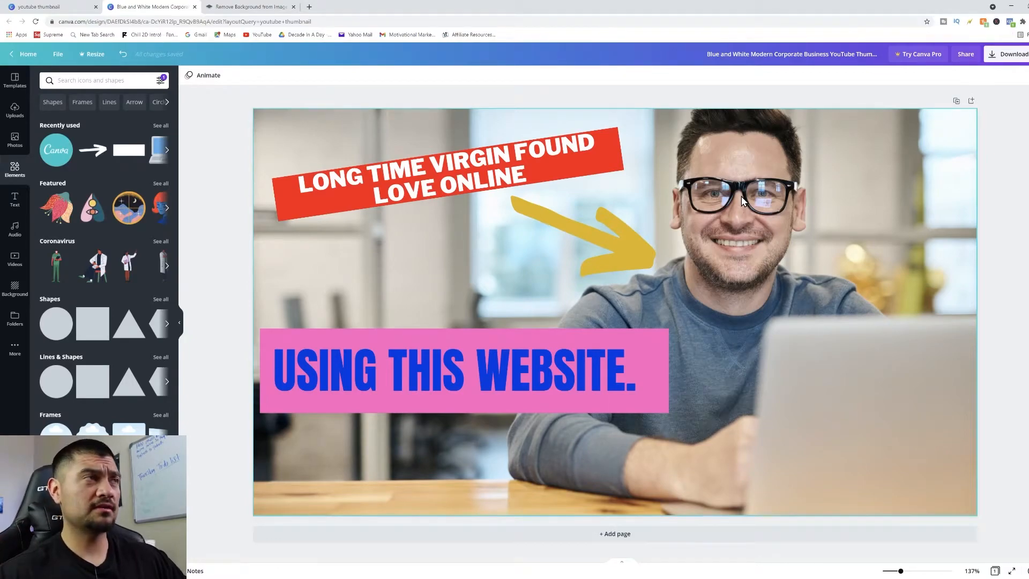
Step: Return to the home page, search for "youtube thumbnail" templates and create a blank YouTube thumbnail
{"action": "left_click", "coordinate": [21, 55]}
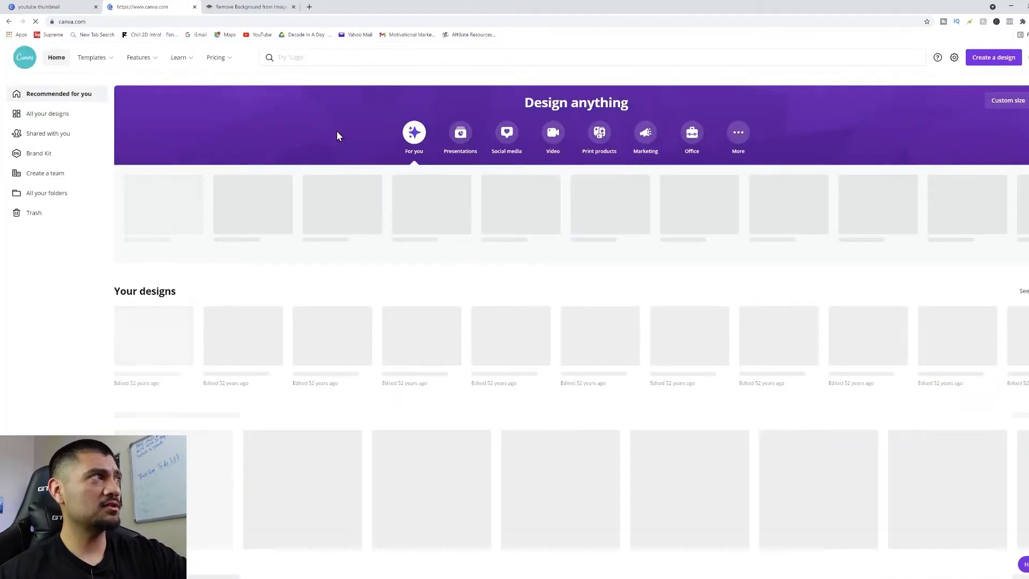
{"action": "left_click", "coordinate": [354, 57]}
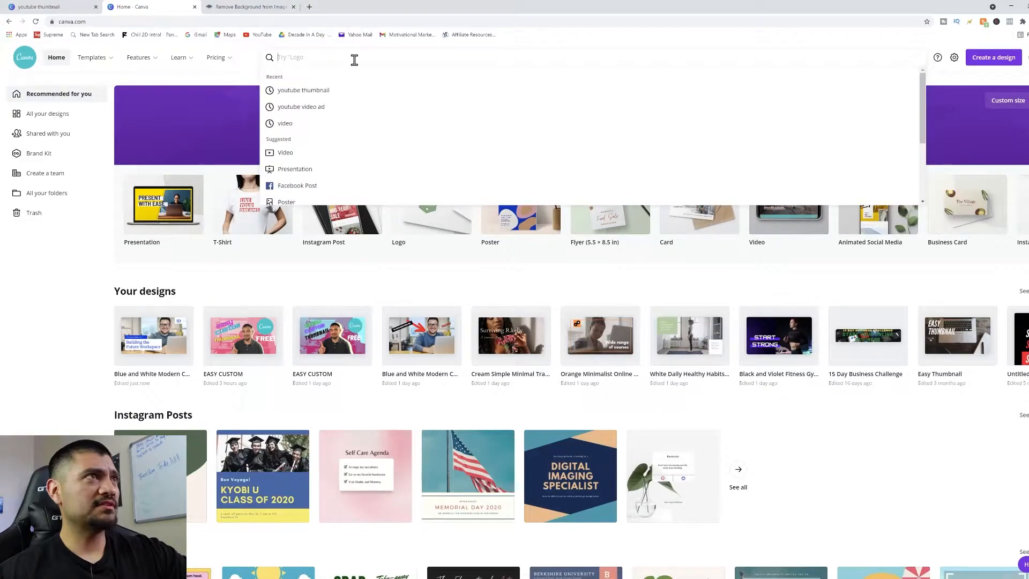
{"action": "left_click", "coordinate": [317, 92]}
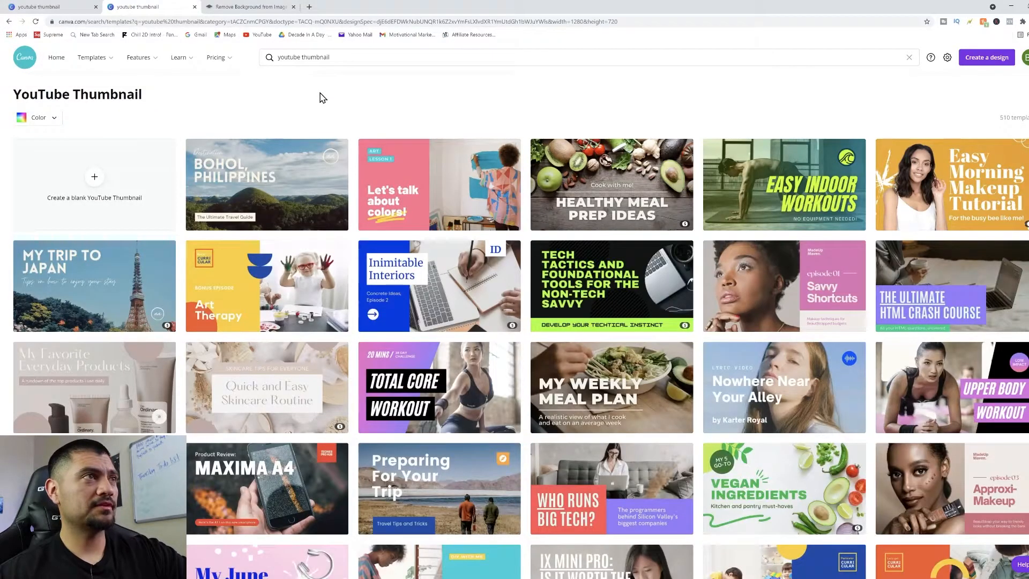
{"action": "left_click", "coordinate": [95, 179]}
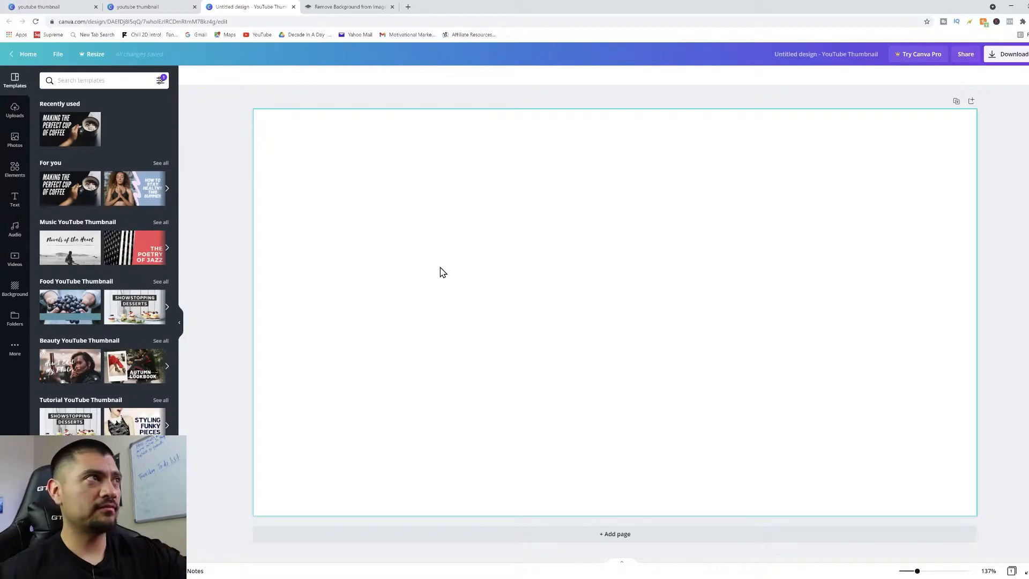
Step: Add the uploaded photo of the man pointing up in front of his desk to the blank page
{"action": "left_click", "coordinate": [15, 110]}
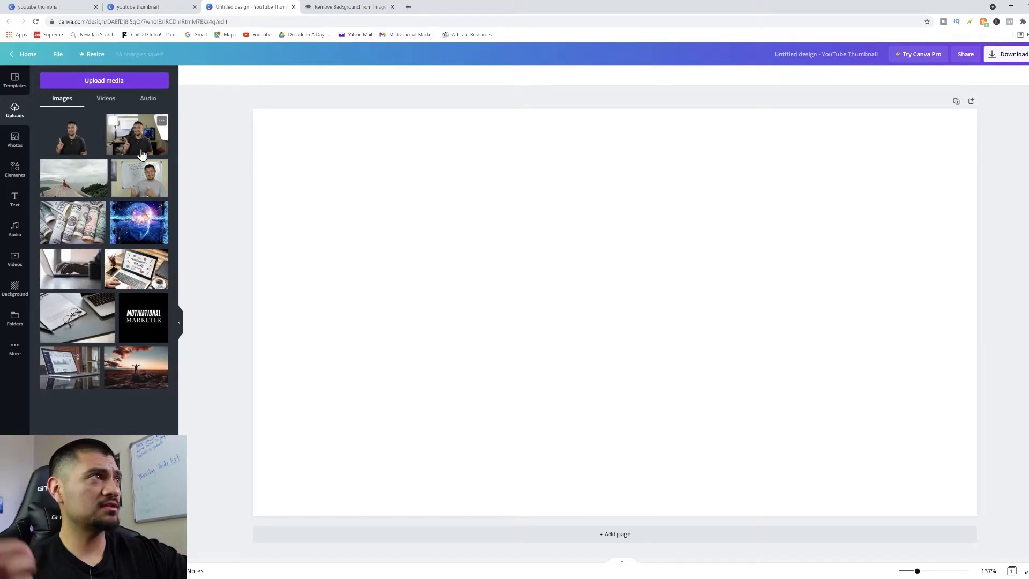
{"action": "left_click", "coordinate": [105, 81]}
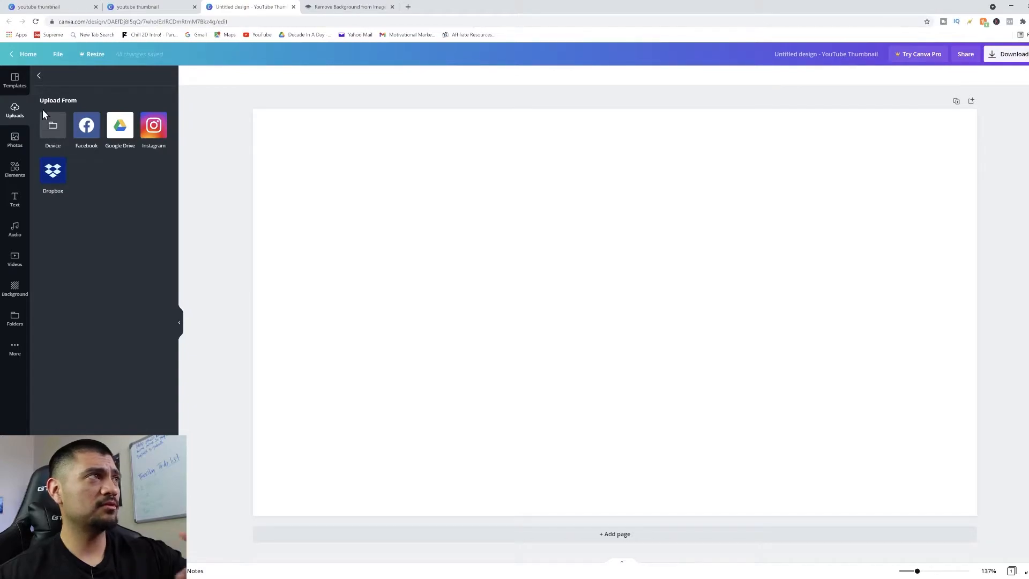
{"action": "left_click", "coordinate": [38, 76]}
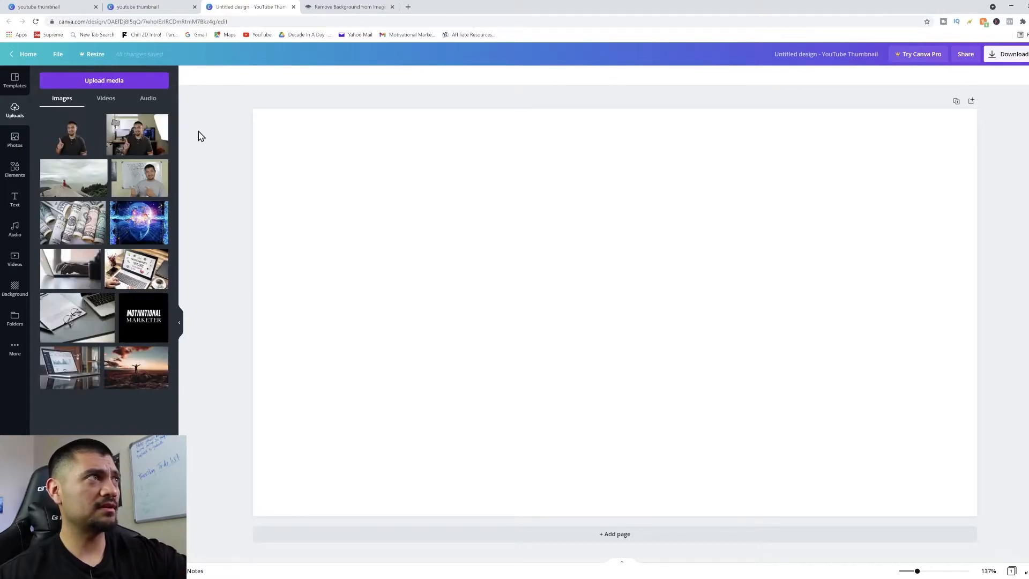
{"action": "left_click", "coordinate": [140, 140]}
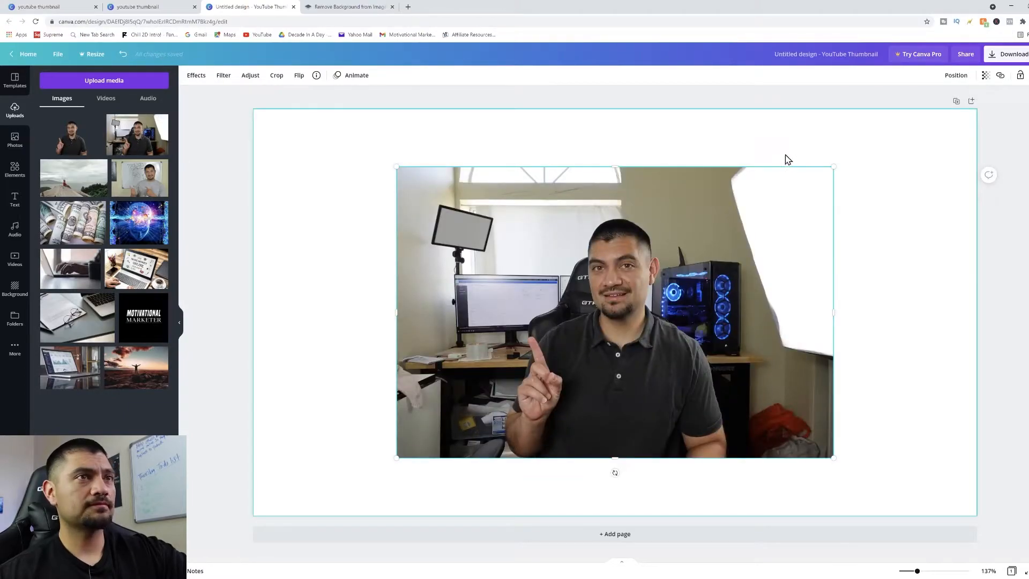
Step: Enlarge the photo to fill the whole page and position the man near the middle with his full head showing
{"action": "left_click_drag", "start_coordinate": [833, 166], "coordinate": [964, 120]}
{"action": "left_click_drag", "start_coordinate": [799, 271], "coordinate": [612, 333]}
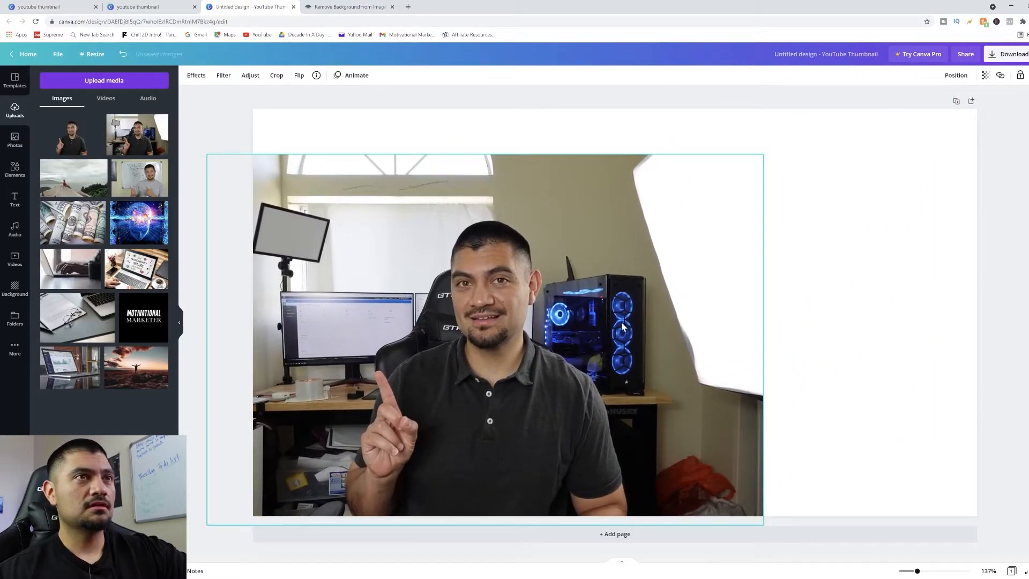
{"action": "left_click_drag", "start_coordinate": [777, 163], "coordinate": [920, 221]}
{"action": "left_click_drag", "start_coordinate": [513, 294], "coordinate": [448, 284]}
{"action": "left_click_drag", "start_coordinate": [920, 98], "coordinate": [903, 230]}
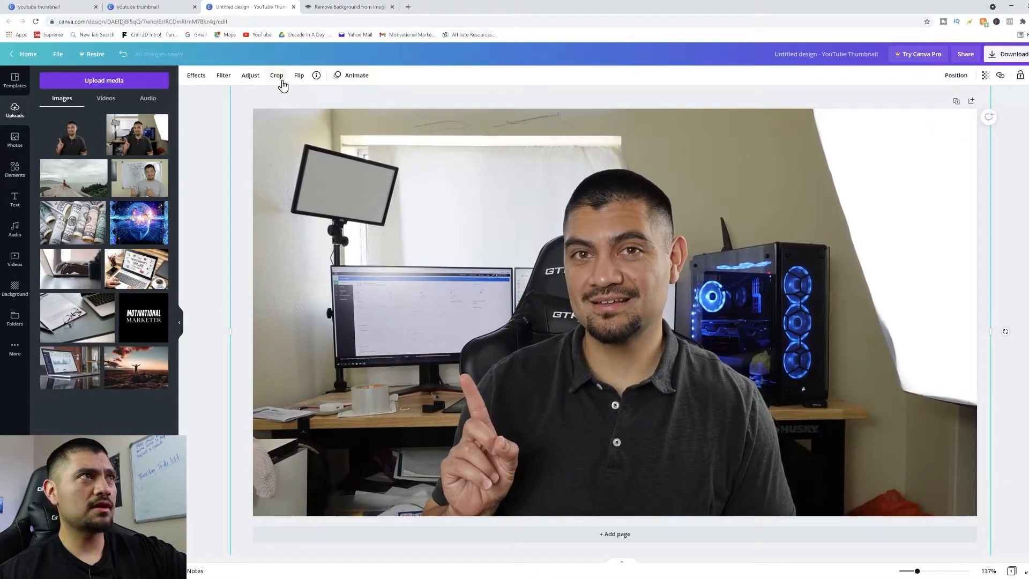
{"action": "left_click_drag", "start_coordinate": [385, 172], "coordinate": [386, 193]}
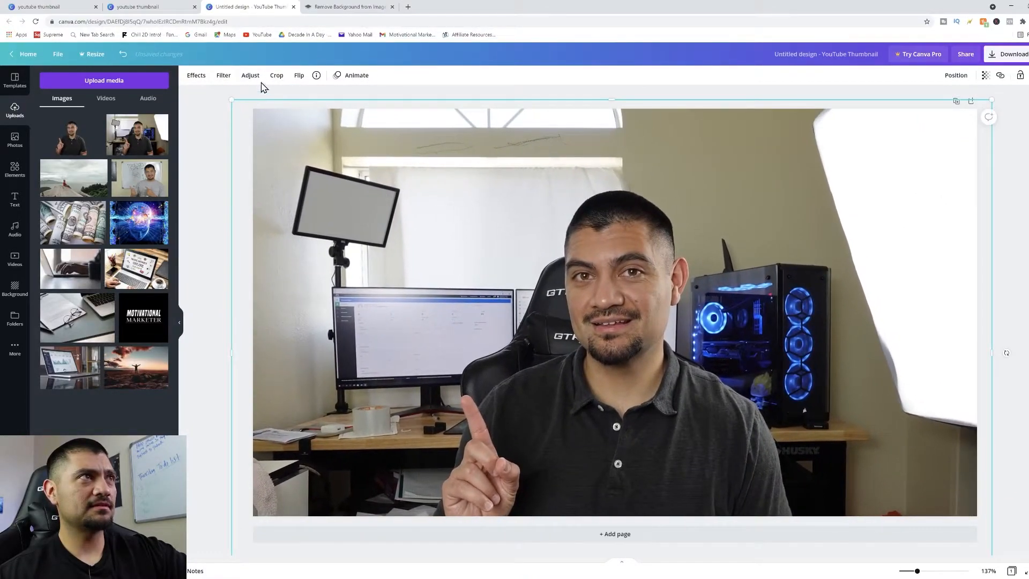
{"action": "left_click", "coordinate": [276, 78]}
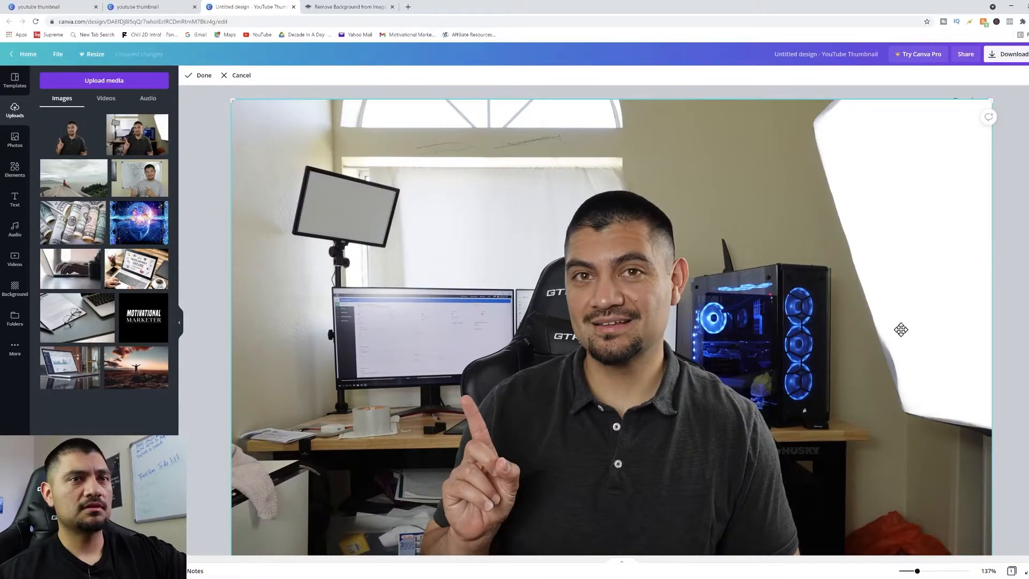
{"action": "scroll", "coordinate": [1025, 344], "scroll_direction": "down", "scroll_amount": 2}
{"action": "scroll", "coordinate": [1024, 344], "scroll_direction": "up", "scroll_amount": 2}
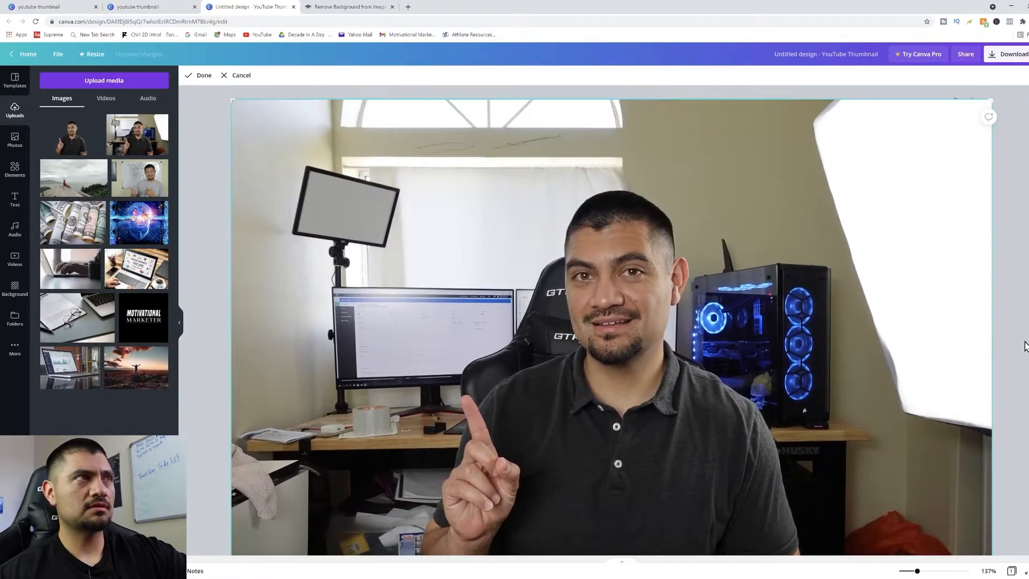
{"action": "left_click", "coordinate": [225, 76]}
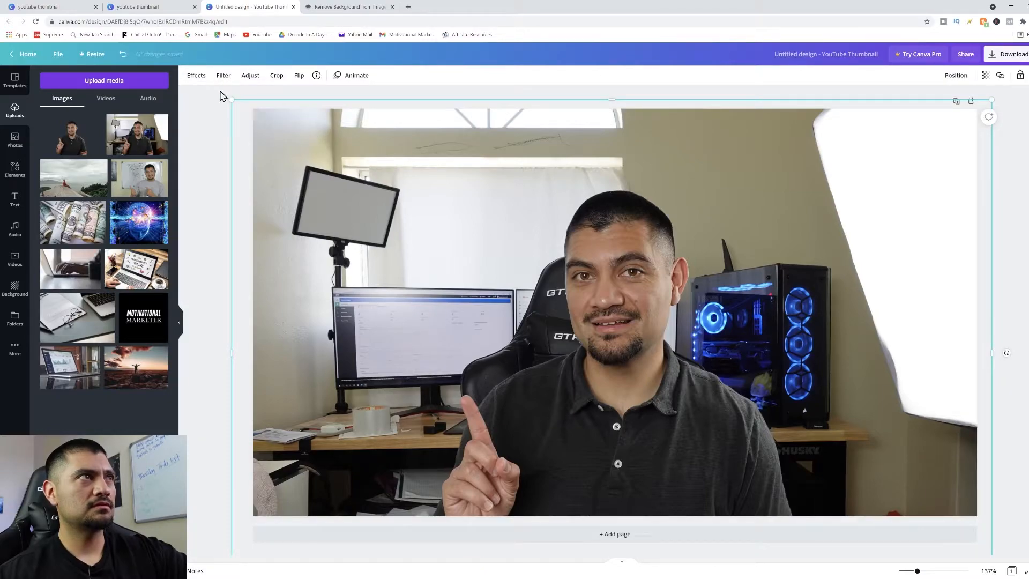
{"action": "left_click", "coordinate": [272, 76]}
{"action": "left_click", "coordinate": [197, 76]}
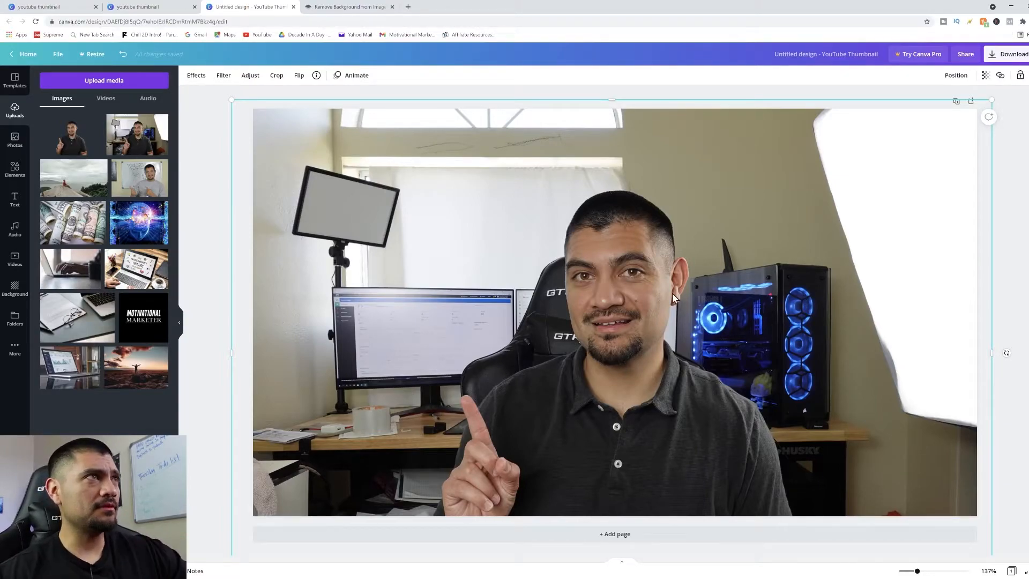
Step: Open the photo's effects and try the Cherry, Fuchsia and Pop presets from Duotone
{"action": "left_click", "coordinate": [222, 75]}
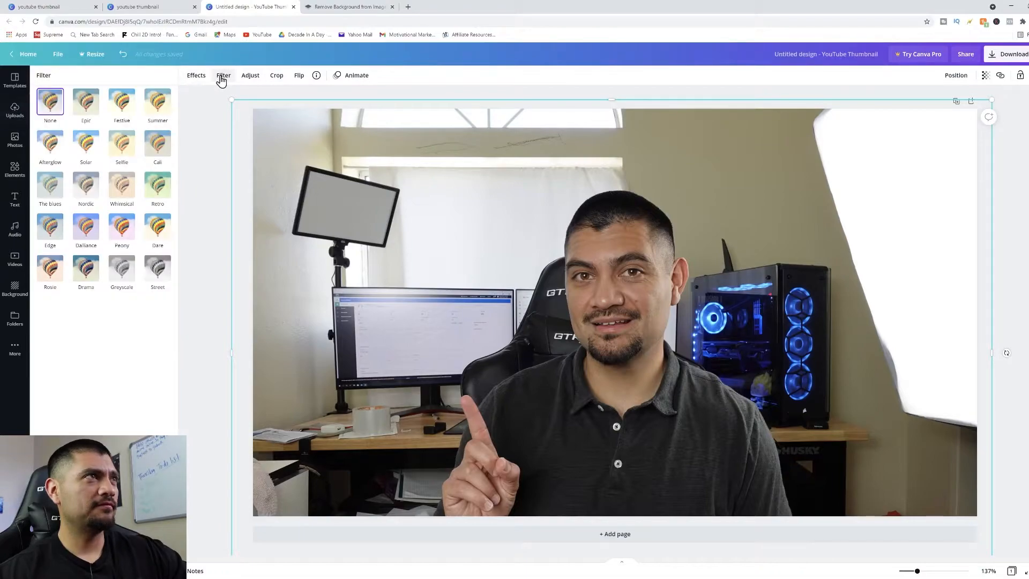
{"action": "left_click", "coordinate": [193, 77]}
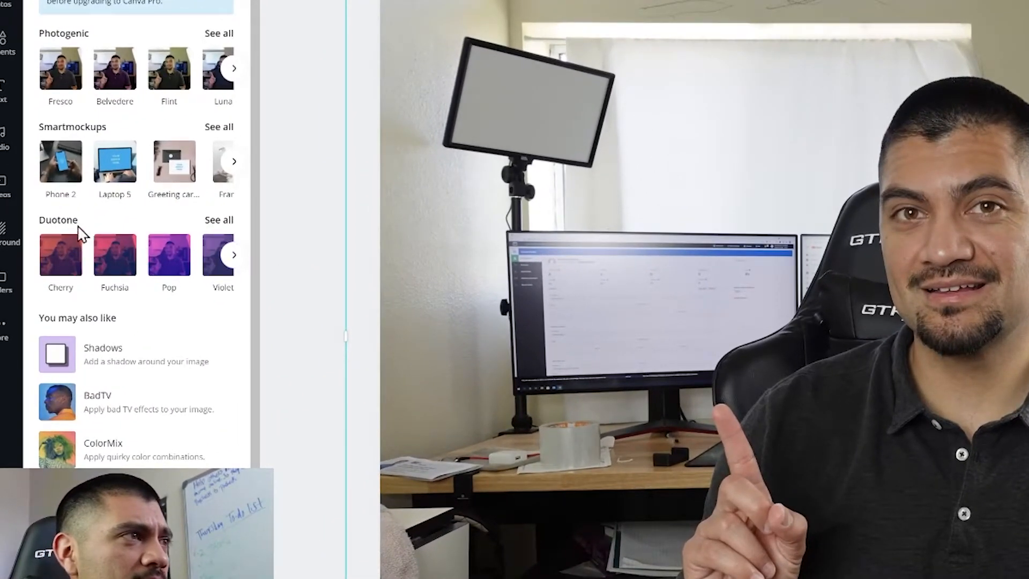
{"action": "left_click", "coordinate": [60, 262]}
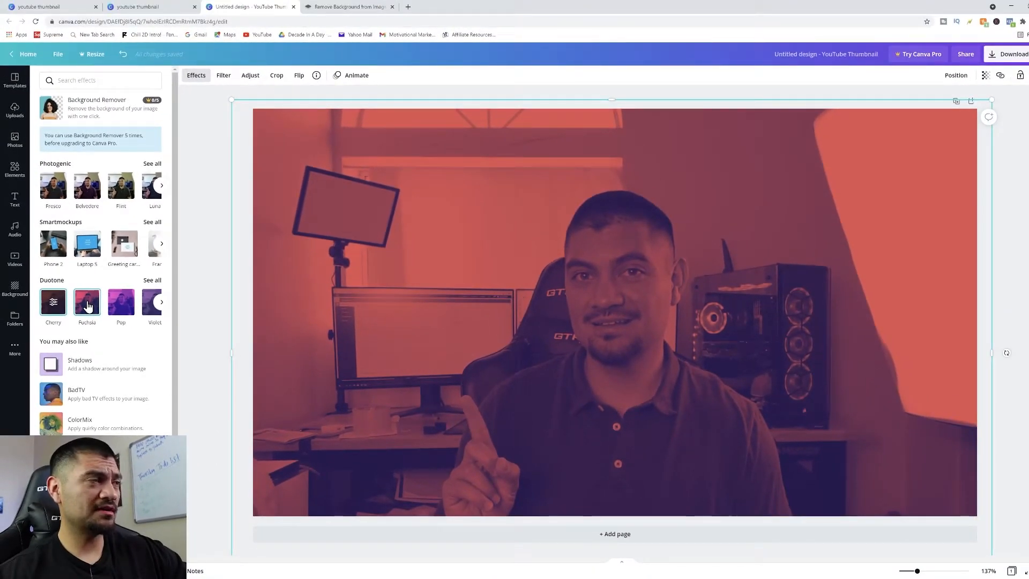
{"action": "left_click", "coordinate": [87, 304]}
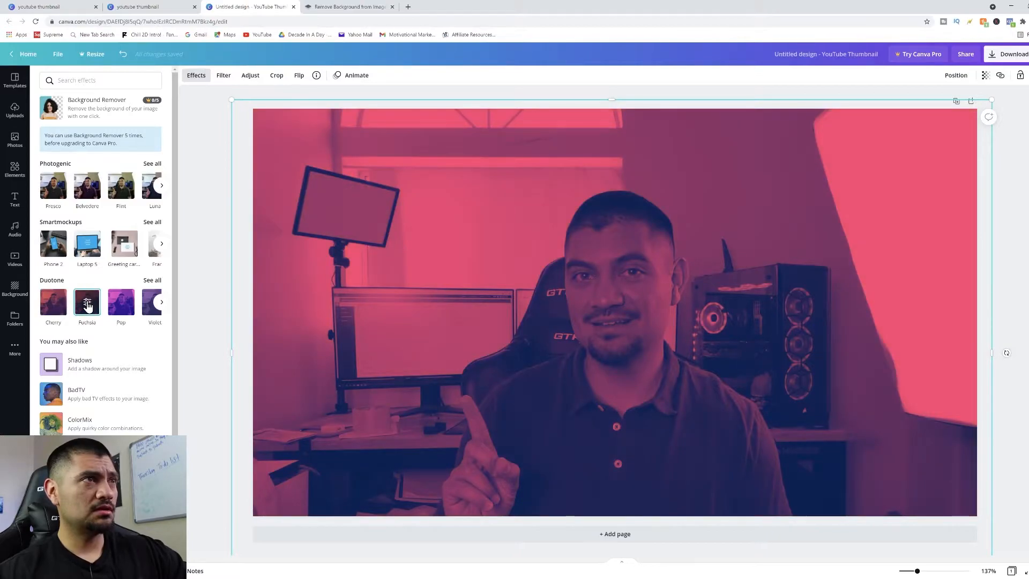
{"action": "left_click", "coordinate": [121, 301]}
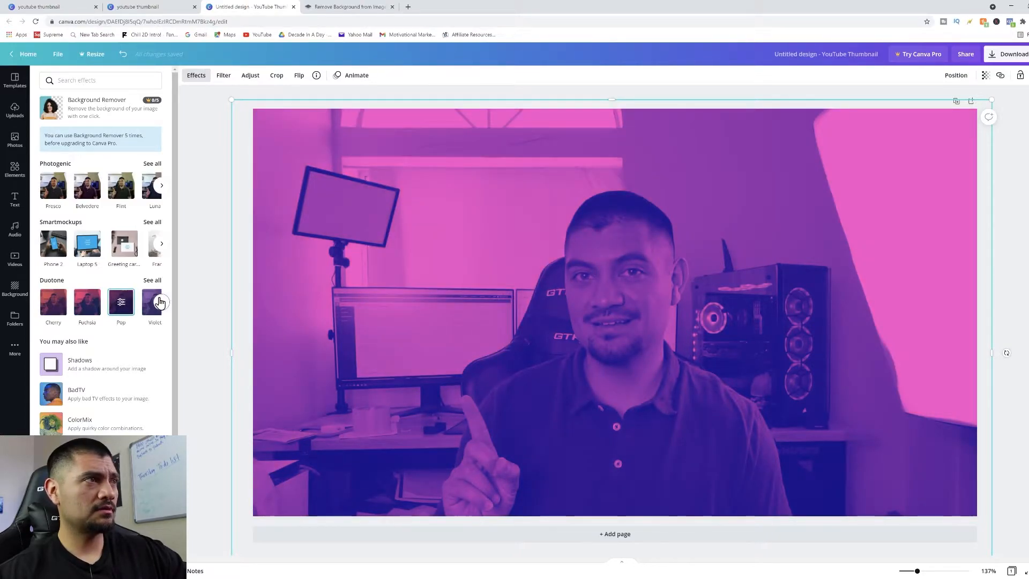
Step: Try more Duotone presets on the photo, including Sea Green, Mustard, Amber, Pomelo, Pastel and Dusk
{"action": "left_click", "coordinate": [161, 301]}
{"action": "left_click", "coordinate": [88, 302]}
{"action": "left_click", "coordinate": [120, 305]}
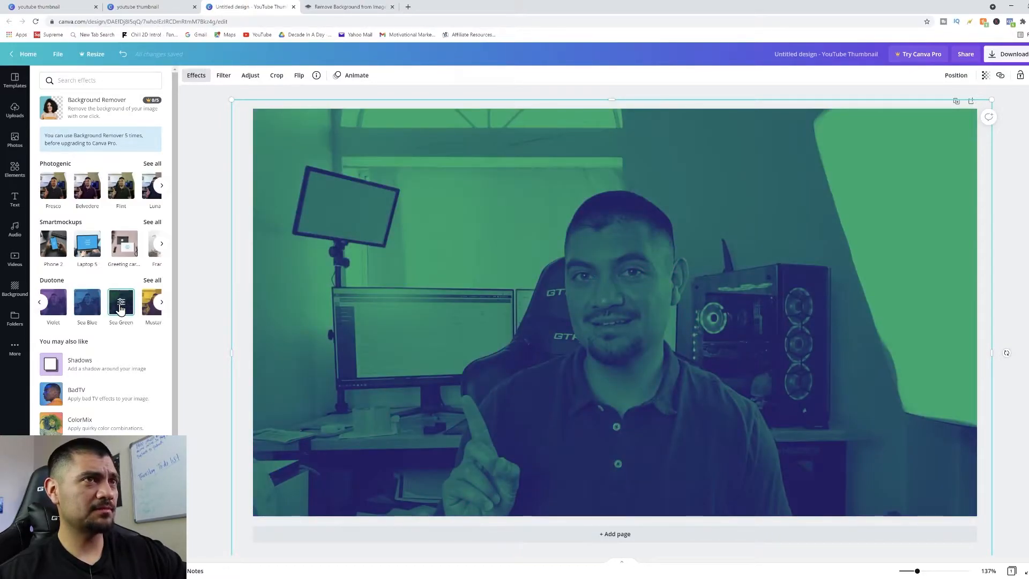
{"action": "left_click", "coordinate": [161, 302]}
{"action": "left_click", "coordinate": [59, 312]}
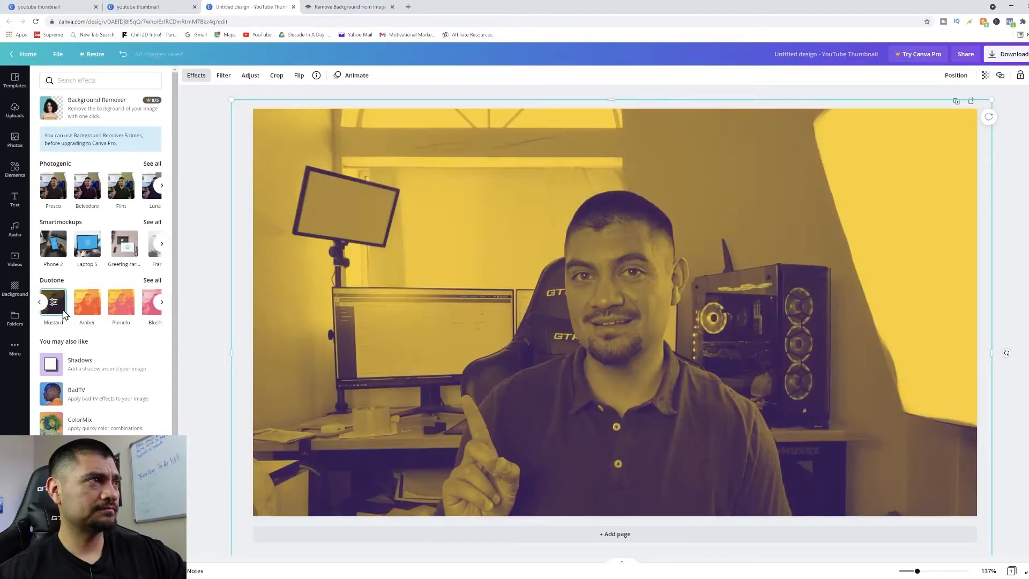
{"action": "left_click", "coordinate": [113, 307]}
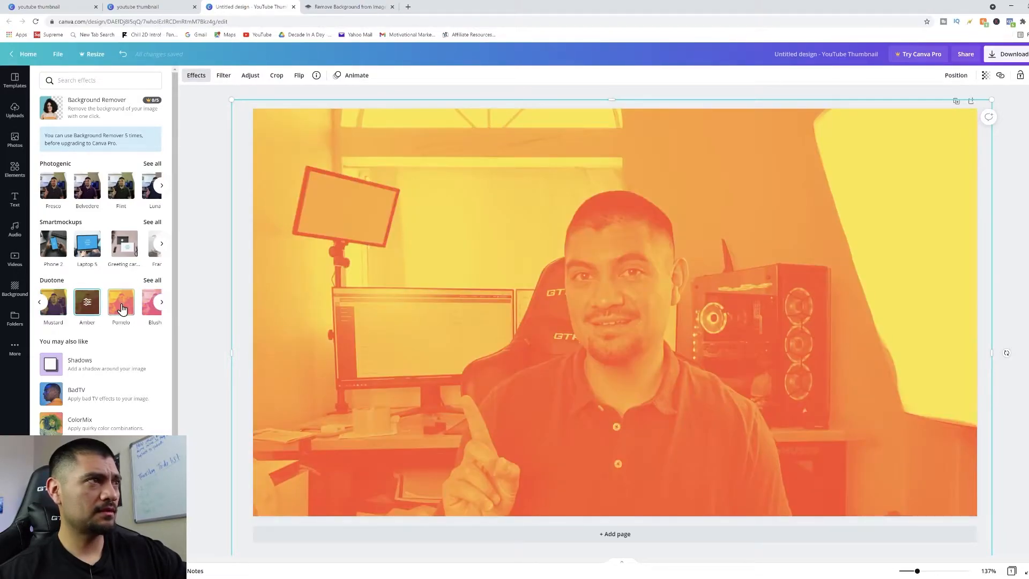
{"action": "left_click", "coordinate": [162, 301]}
{"action": "left_click", "coordinate": [153, 310]}
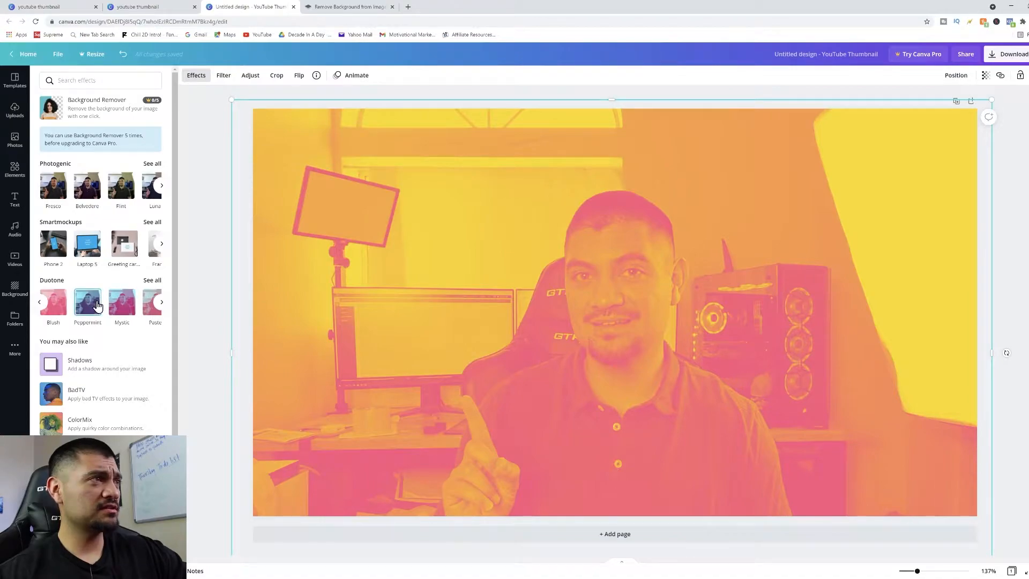
{"action": "left_click", "coordinate": [118, 308]}
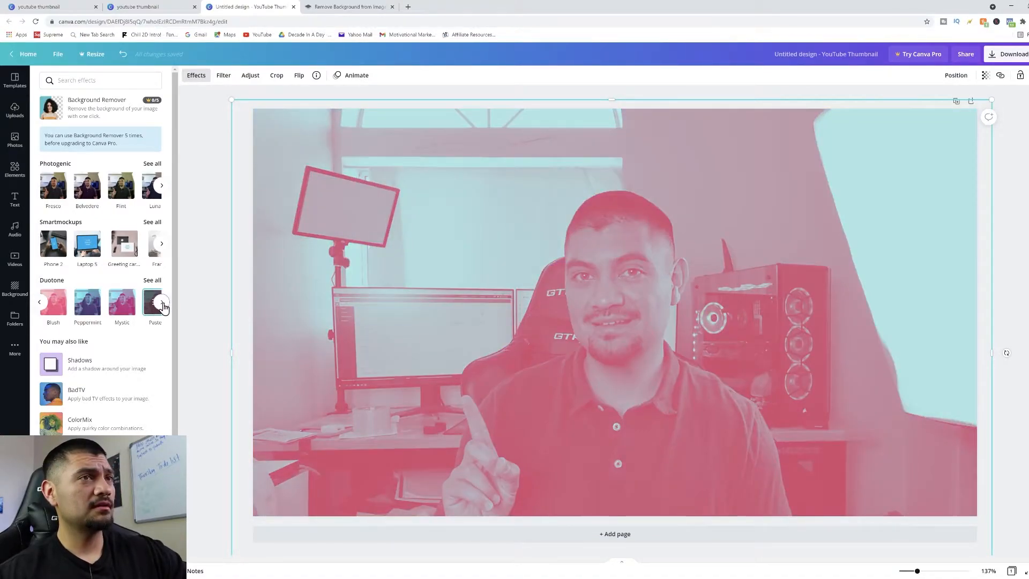
{"action": "left_click", "coordinate": [161, 302]}
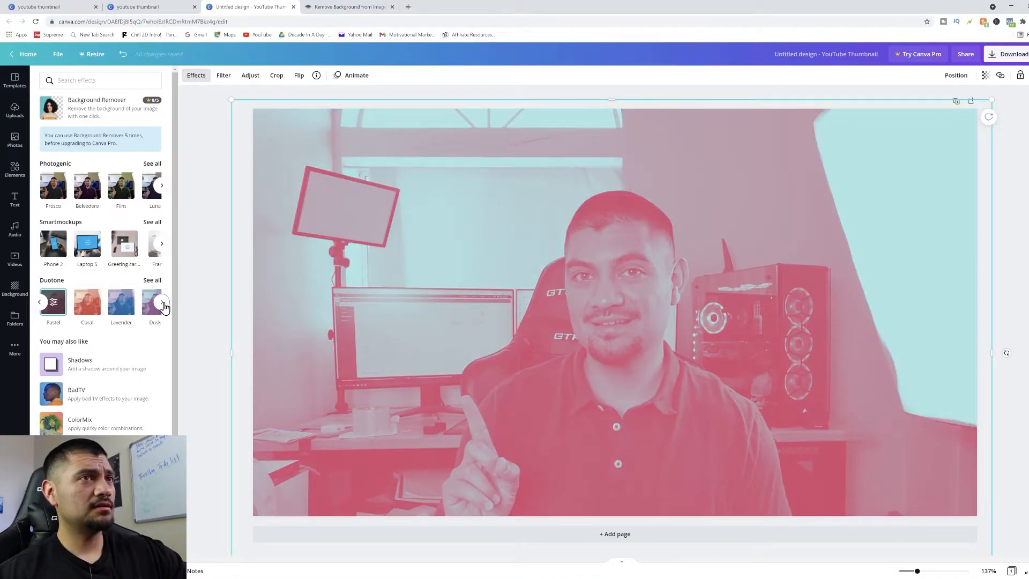
{"action": "left_click", "coordinate": [134, 306]}
{"action": "left_click", "coordinate": [150, 314]}
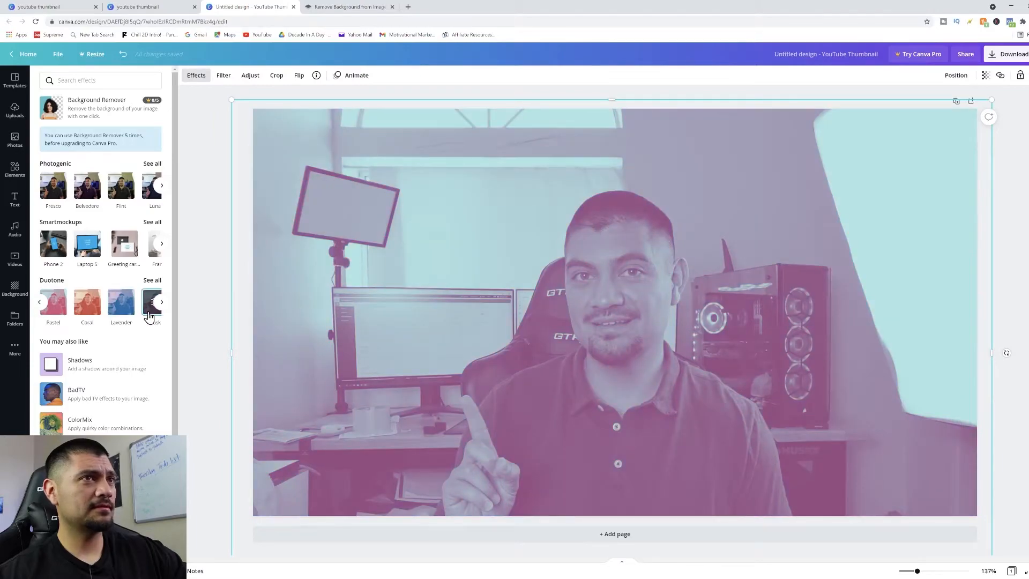
Step: Go back through the Duotone presets, apply Pop to the photo and close the effects
{"action": "left_click", "coordinate": [89, 310]}
{"action": "left_click", "coordinate": [42, 304]}
{"action": "left_click", "coordinate": [115, 307]}
{"action": "left_click", "coordinate": [87, 307]}
{"action": "left_click", "coordinate": [57, 306]}
{"action": "left_click", "coordinate": [42, 304]}
{"action": "left_click", "coordinate": [42, 304]}
{"action": "left_click", "coordinate": [110, 310]}
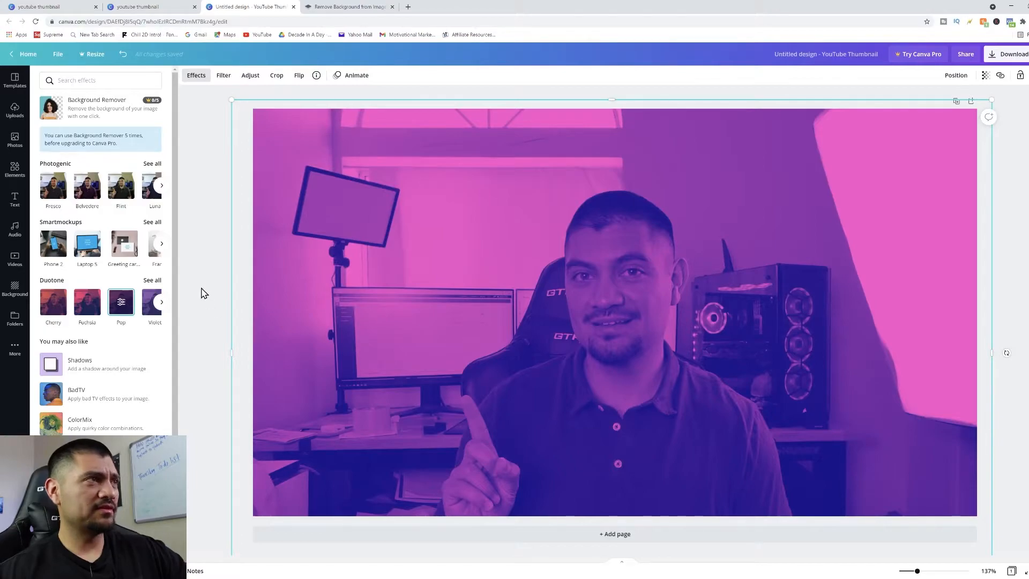
{"action": "key", "text": "Escape"}
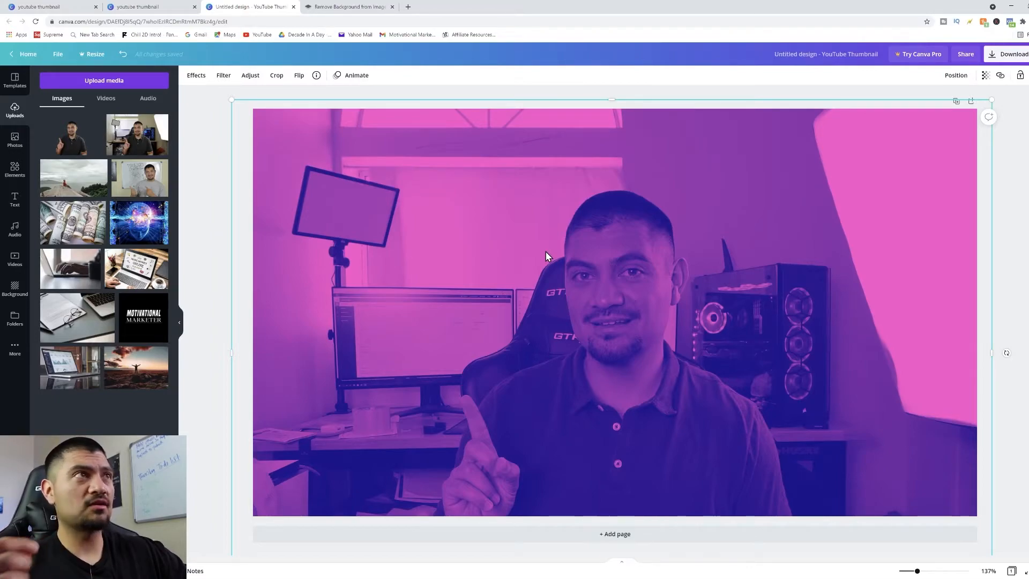
Step: Switch to remove.bg, show the background-removed version of the photo, download it and return to the Canva design
{"action": "left_click", "coordinate": [355, 8]}
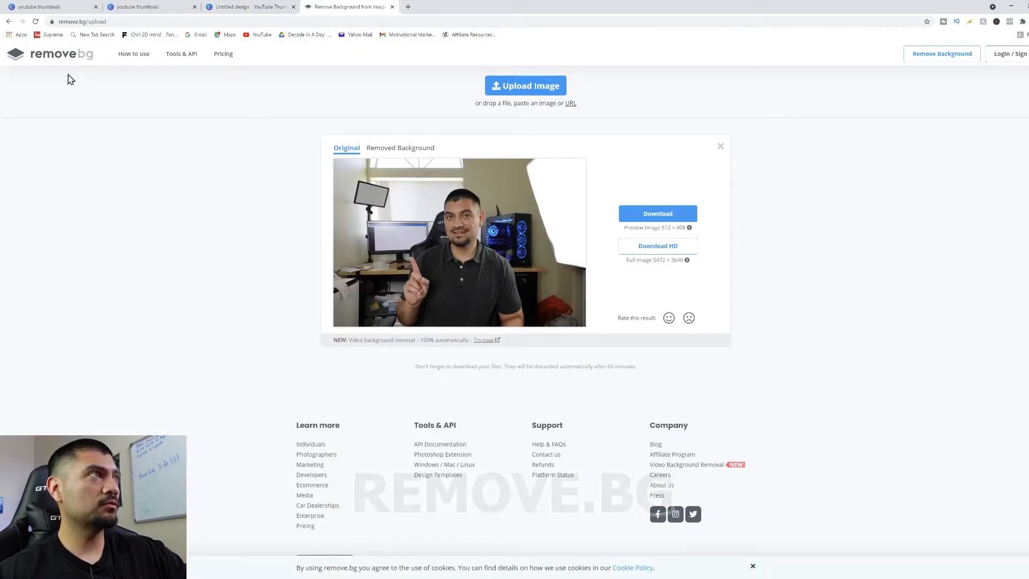
{"action": "left_click", "coordinate": [404, 155]}
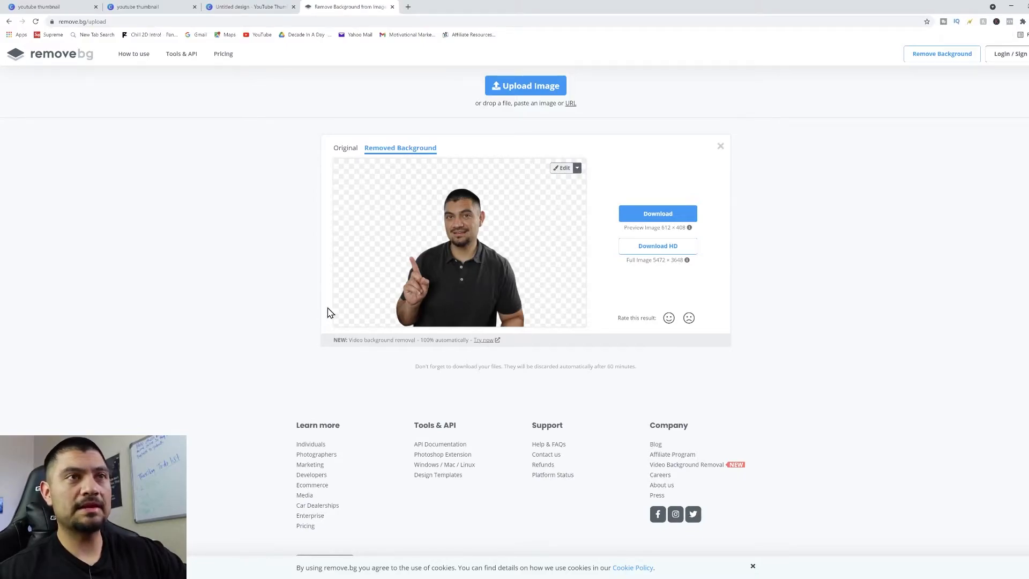
{"action": "left_click", "coordinate": [657, 215]}
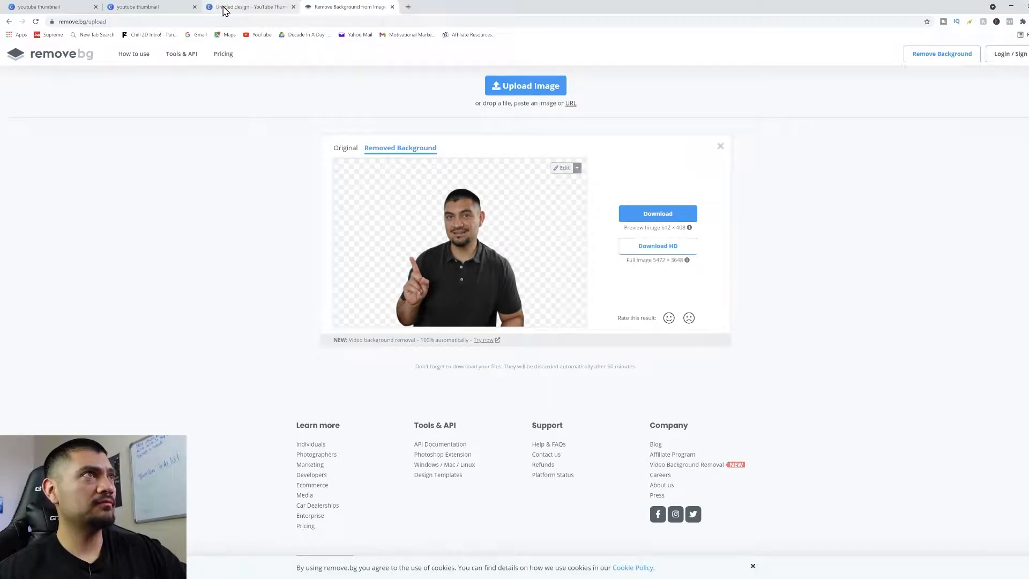
{"action": "left_click", "coordinate": [234, 7]}
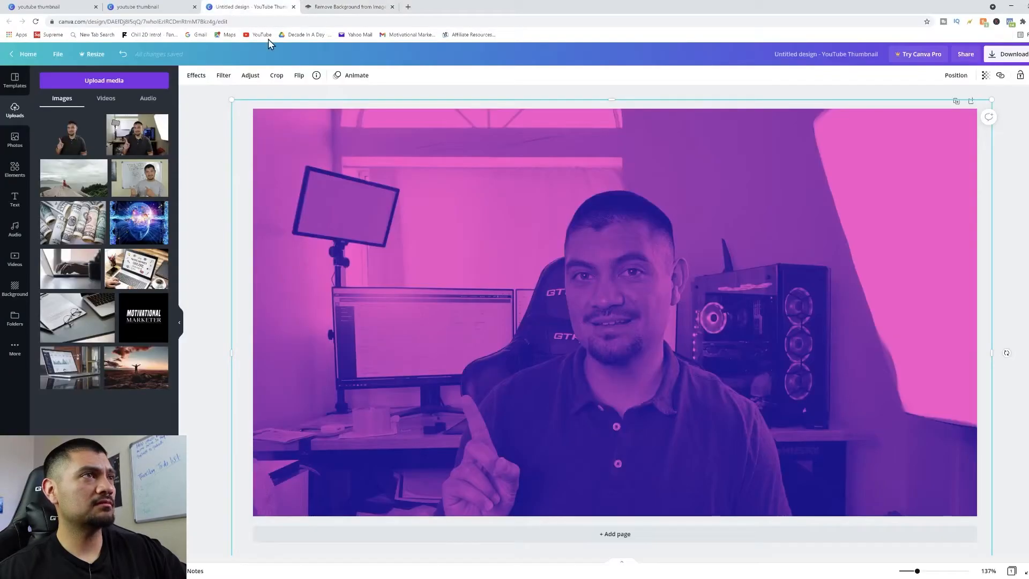
{"action": "left_click", "coordinate": [65, 146]}
{"action": "left_click_drag", "start_coordinate": [678, 346], "coordinate": [642, 303]}
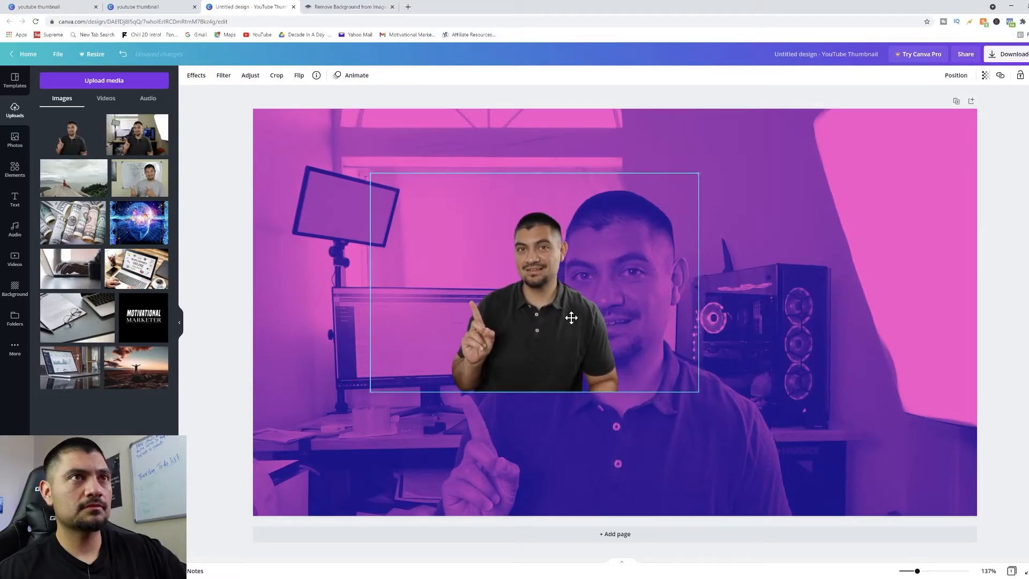
{"action": "key", "text": "Delete"}
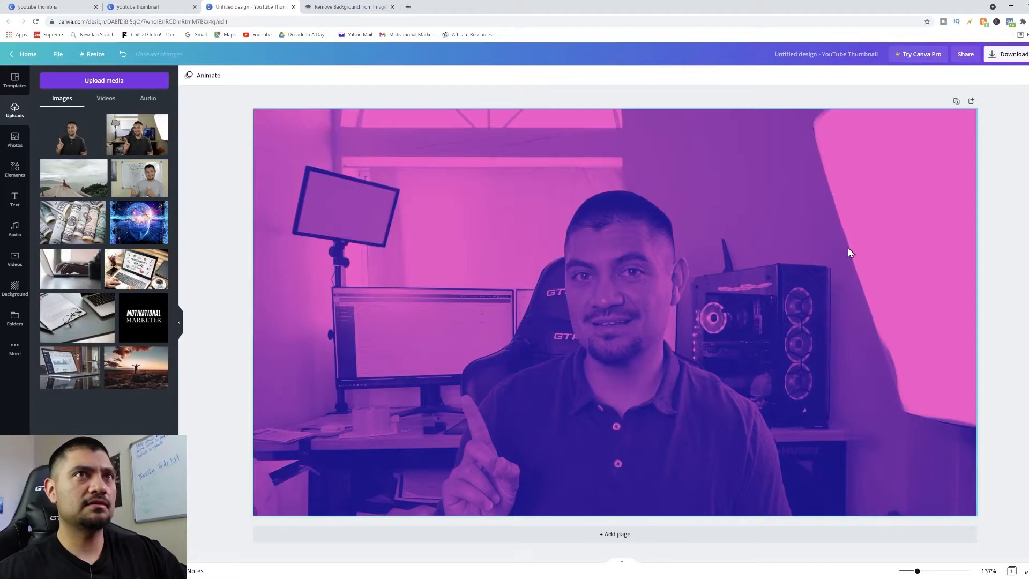
Step: Adjust the duotone background photo to Brightness 15, Contrast 18 and Saturation 19
{"action": "left_click", "coordinate": [552, 196]}
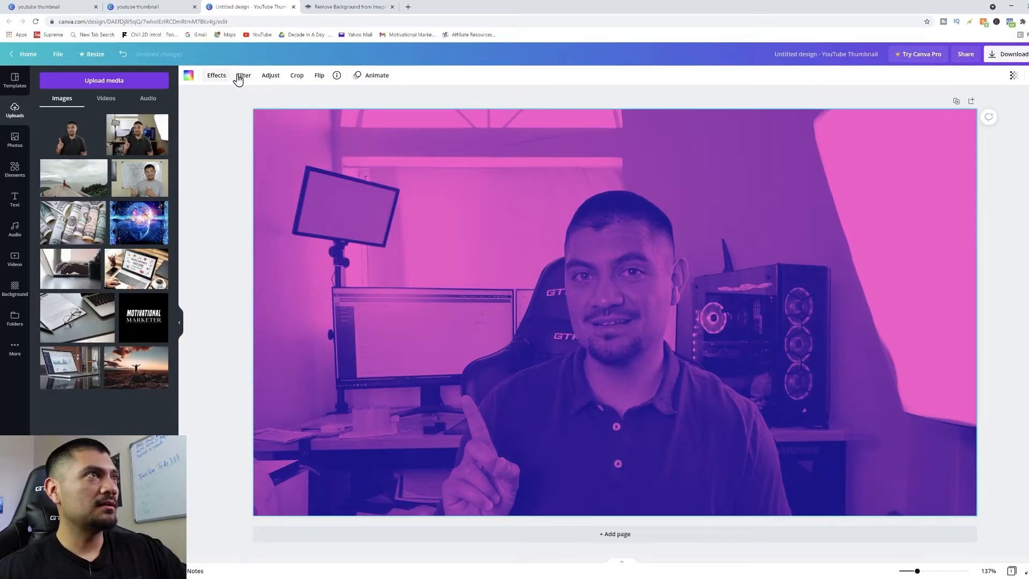
{"action": "left_click", "coordinate": [268, 77]}
{"action": "left_click_drag", "start_coordinate": [110, 130], "coordinate": [117, 131]}
{"action": "left_click_drag", "start_coordinate": [110, 95], "coordinate": [116, 96]}
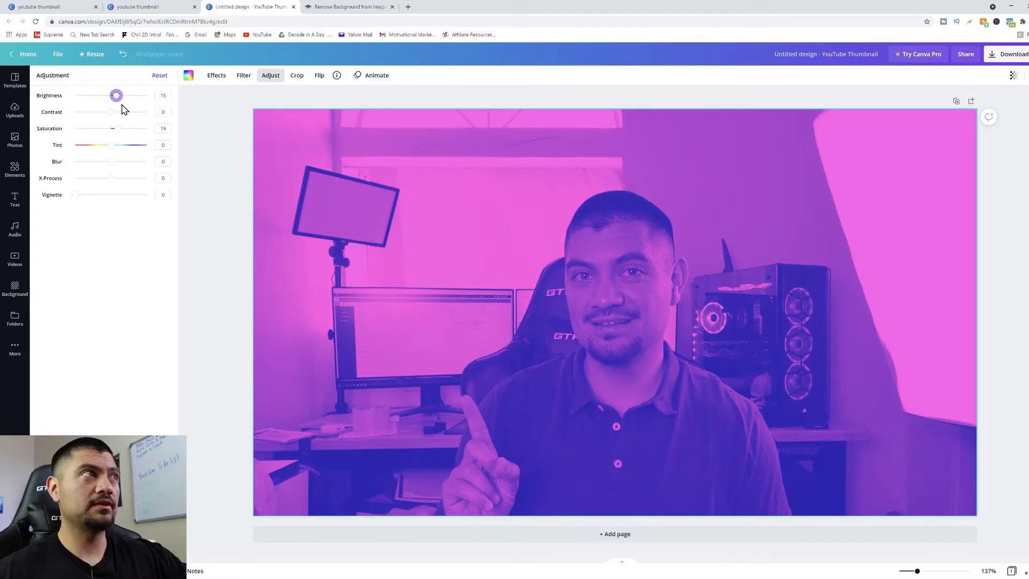
{"action": "left_click_drag", "start_coordinate": [112, 116], "coordinate": [118, 128]}
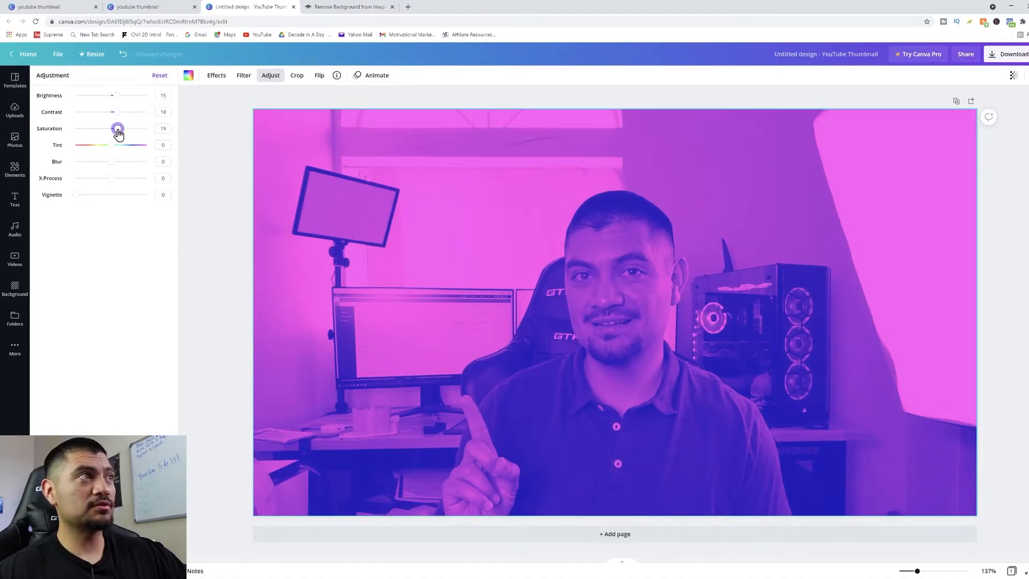
{"action": "left_click", "coordinate": [224, 200]}
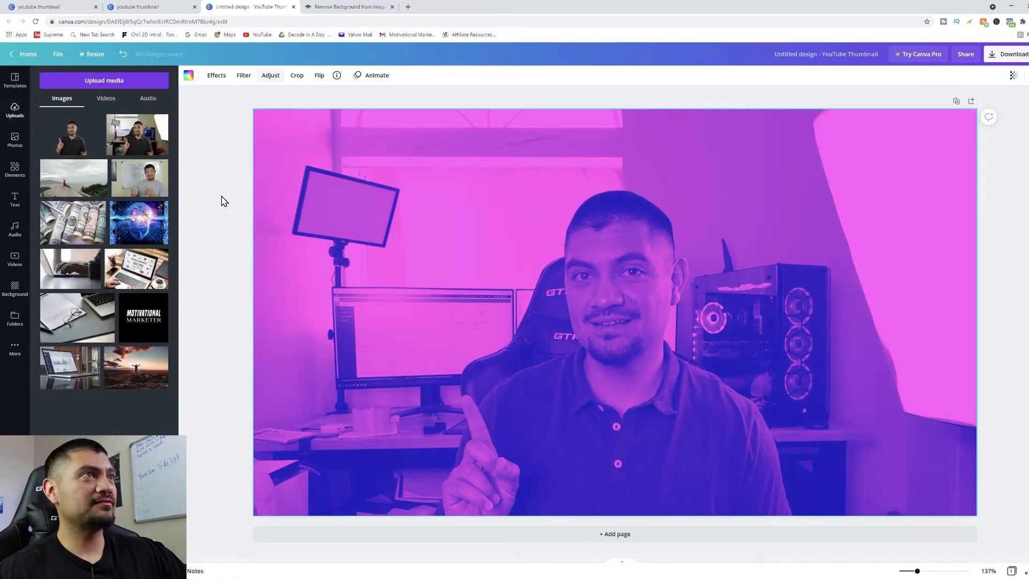
Step: Add the uploaded background-removed cutout of the man and enlarge it to about three quarters of the page width
{"action": "left_click", "coordinate": [72, 144]}
{"action": "left_click_drag", "start_coordinate": [779, 203], "coordinate": [889, 129]}
{"action": "left_click_drag", "start_coordinate": [706, 278], "coordinate": [616, 343]}
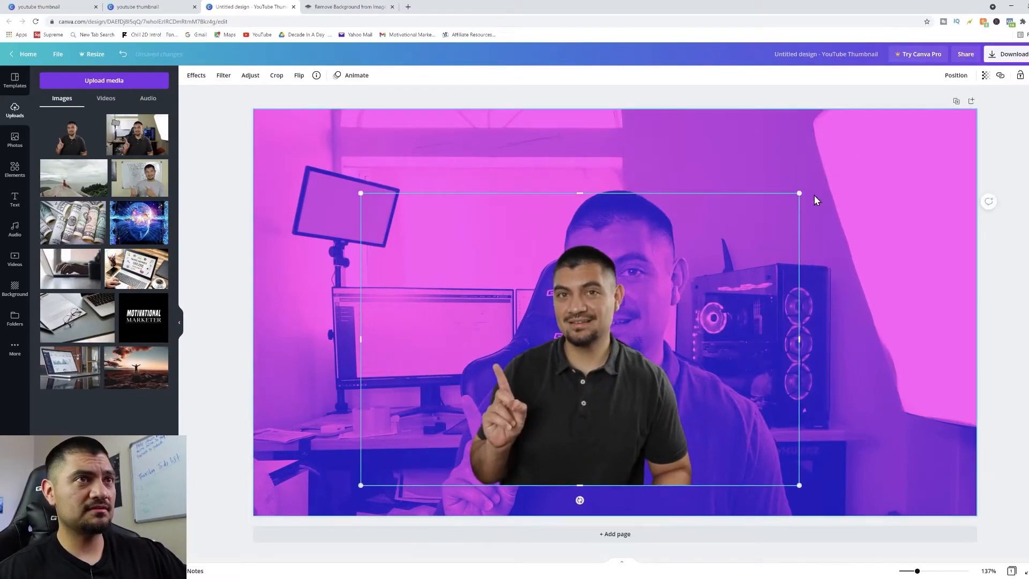
{"action": "left_click_drag", "start_coordinate": [799, 193], "coordinate": [914, 116]}
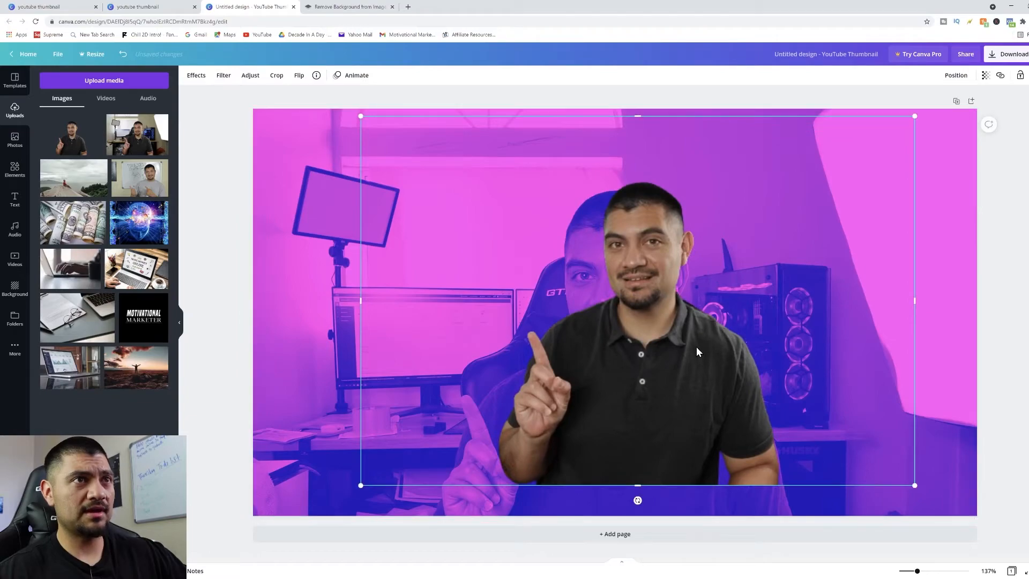
Step: Enlarge the cutout to slightly wider than the page, duplicate it and place the copy over the man in the background photo
{"action": "left_click_drag", "start_coordinate": [683, 357], "coordinate": [600, 402]}
{"action": "left_click_drag", "start_coordinate": [834, 160], "coordinate": [994, 133]}
{"action": "left_click_drag", "start_coordinate": [599, 349], "coordinate": [593, 398]}
{"action": "left_click_drag", "start_coordinate": [951, 125], "coordinate": [1003, 103]}
{"action": "left_click_drag", "start_coordinate": [677, 339], "coordinate": [554, 391]}
{"action": "left_click_drag", "start_coordinate": [872, 145], "coordinate": [951, 105]}
{"action": "left_click_drag", "start_coordinate": [612, 314], "coordinate": [650, 312]}
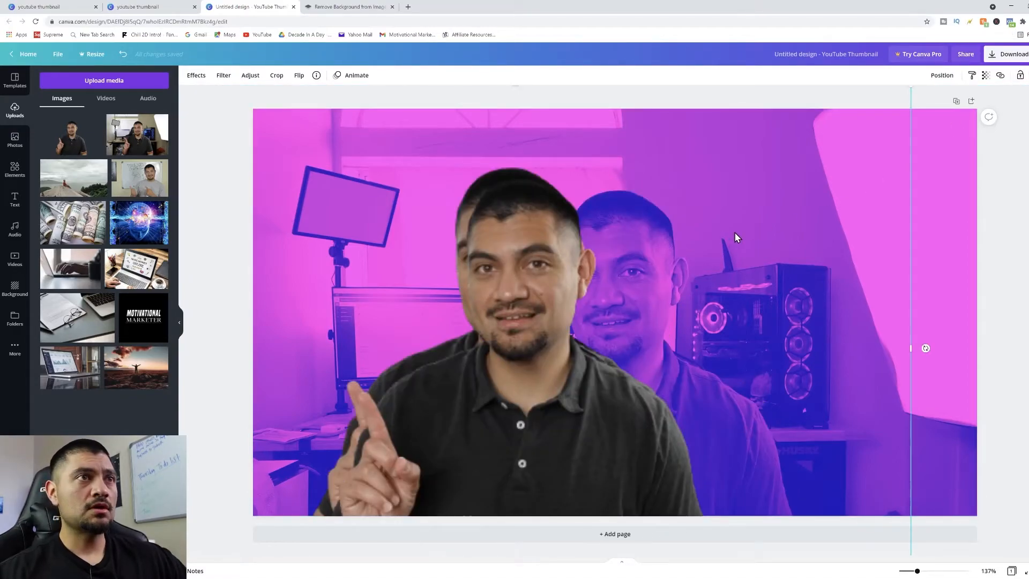
{"action": "left_click_drag", "start_coordinate": [537, 279], "coordinate": [647, 272]}
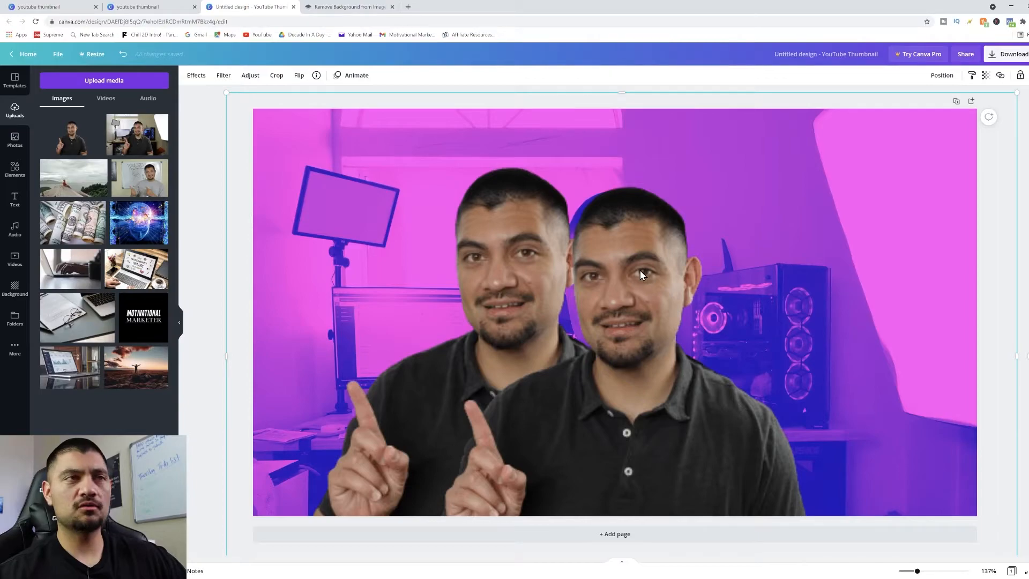
Step: Set the copied cutout's Brightness, Contrast and X-Process all to 100
{"action": "left_click", "coordinate": [225, 77]}
{"action": "left_click", "coordinate": [198, 78]}
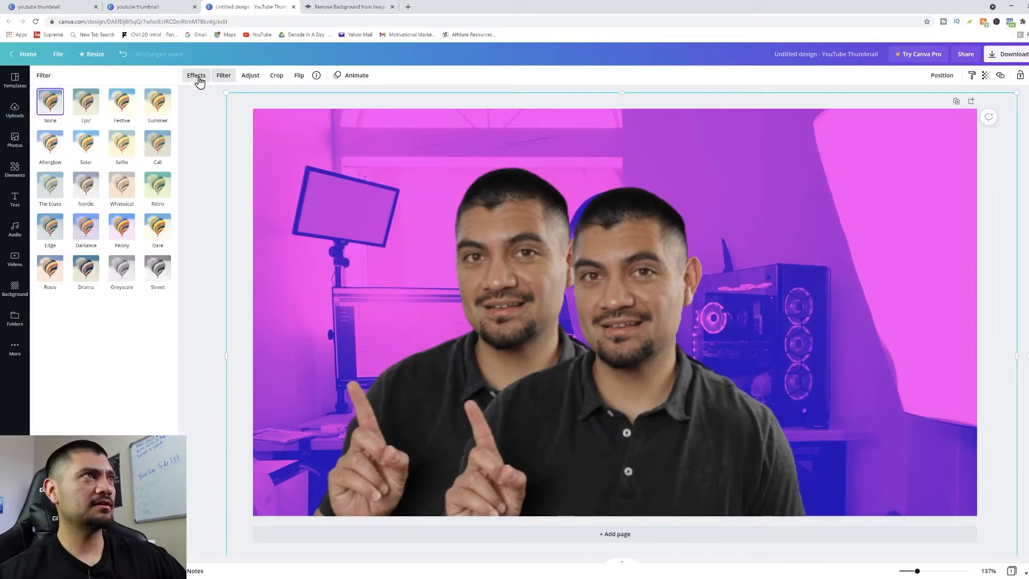
{"action": "left_click", "coordinate": [244, 78]}
{"action": "left_click_drag", "start_coordinate": [111, 96], "coordinate": [147, 113]}
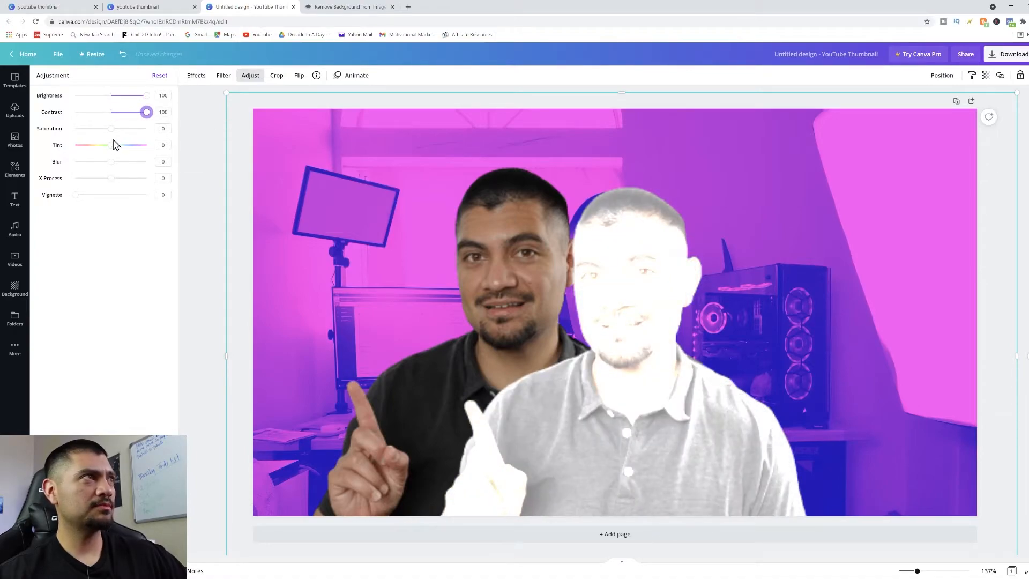
{"action": "mouse_move", "coordinate": [109, 149]}
{"action": "left_mouse_down"}
{"action": "mouse_move", "coordinate": [150, 149]}
{"action": "mouse_move", "coordinate": [39, 156]}
{"action": "mouse_move", "coordinate": [127, 154]}
{"action": "mouse_move", "coordinate": [111, 151]}
{"action": "mouse_move", "coordinate": [127, 129]}
{"action": "mouse_move", "coordinate": [149, 128]}
{"action": "mouse_move", "coordinate": [50, 135]}
{"action": "mouse_move", "coordinate": [111, 131]}
{"action": "left_mouse_up"}
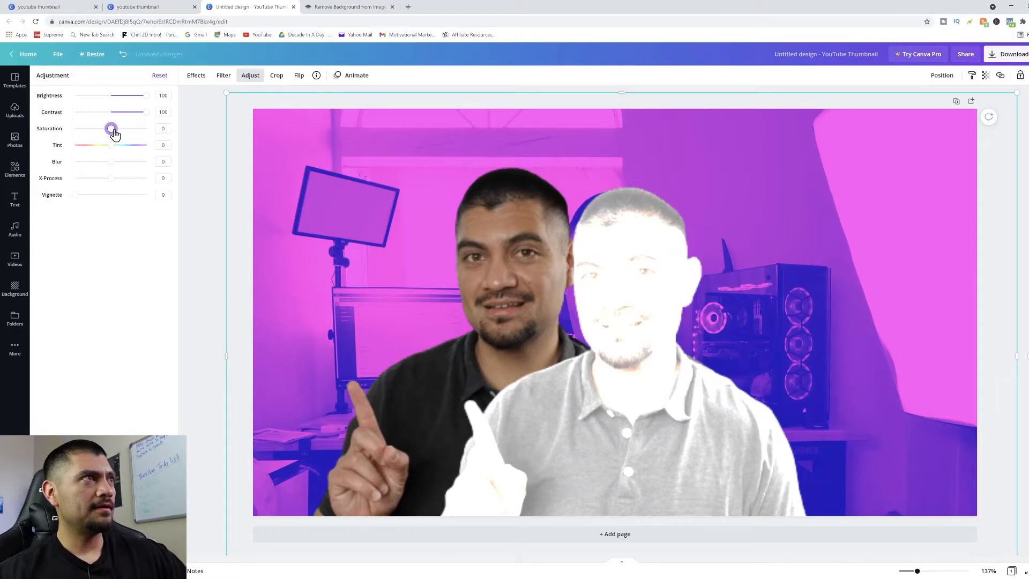
{"action": "left_click_drag", "start_coordinate": [111, 180], "coordinate": [162, 189]}
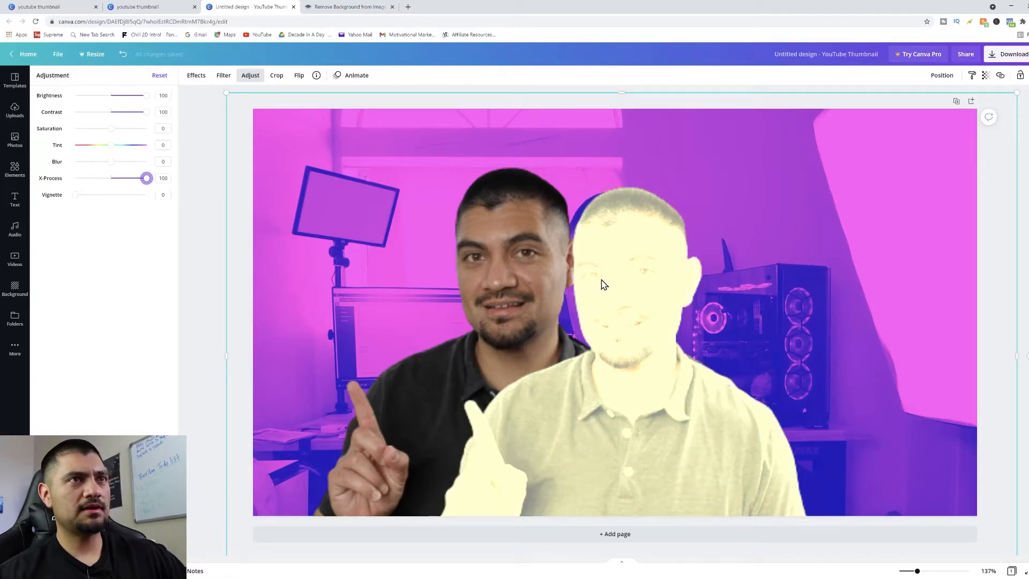
Step: Send the pale copy behind the original cutout and move the original over it, leaving a thin pale outline along its edge
{"action": "mouse_move", "coordinate": [597, 278]}
{"action": "left_mouse_down"}
{"action": "mouse_move", "coordinate": [613, 280]}
{"action": "mouse_move", "coordinate": [587, 287]}
{"action": "mouse_move", "coordinate": [600, 279]}
{"action": "left_mouse_up"}
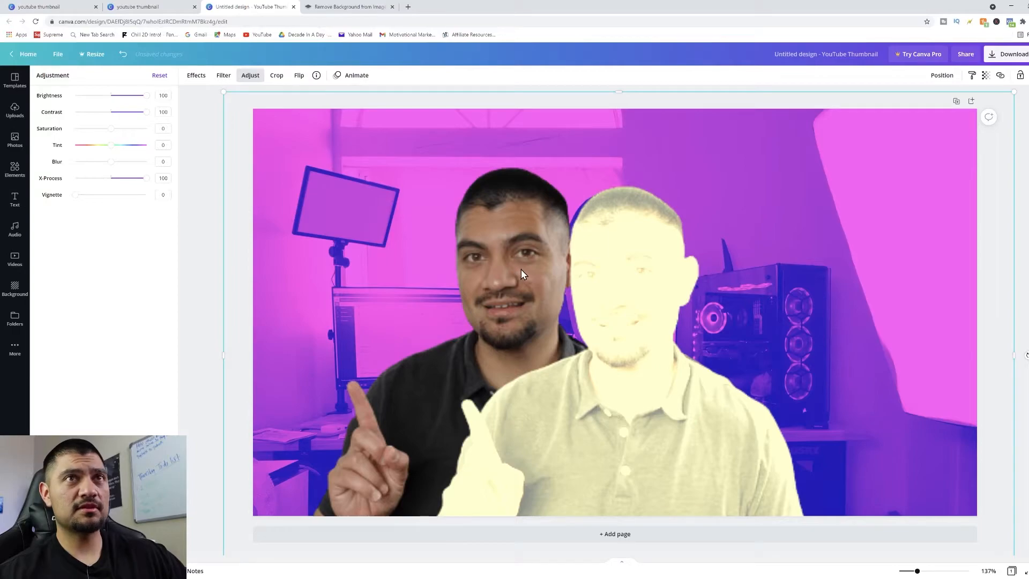
{"action": "left_click", "coordinate": [938, 79]}
{"action": "left_click", "coordinate": [915, 104]}
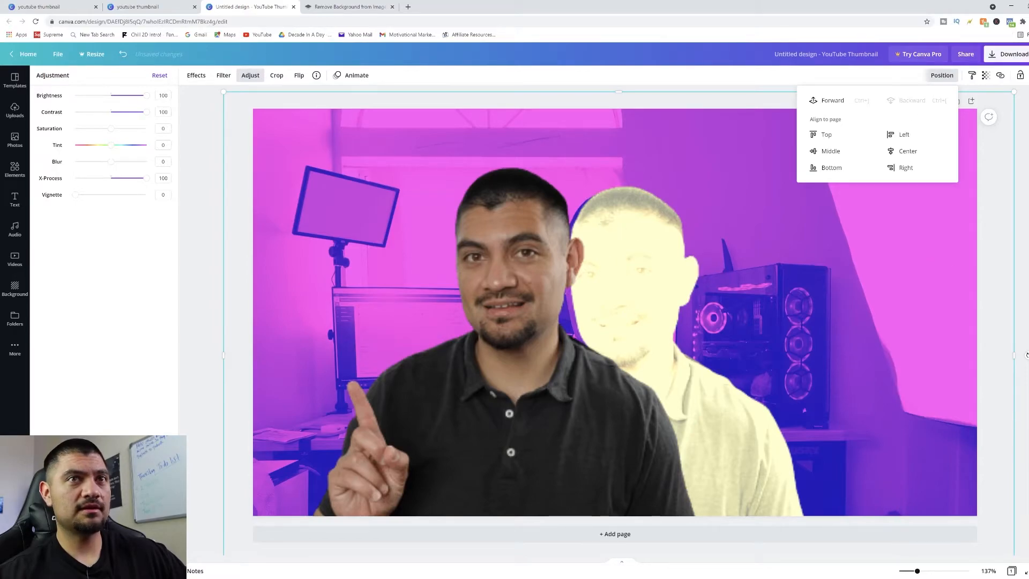
{"action": "left_click", "coordinate": [1025, 289]}
{"action": "left_click", "coordinate": [554, 306]}
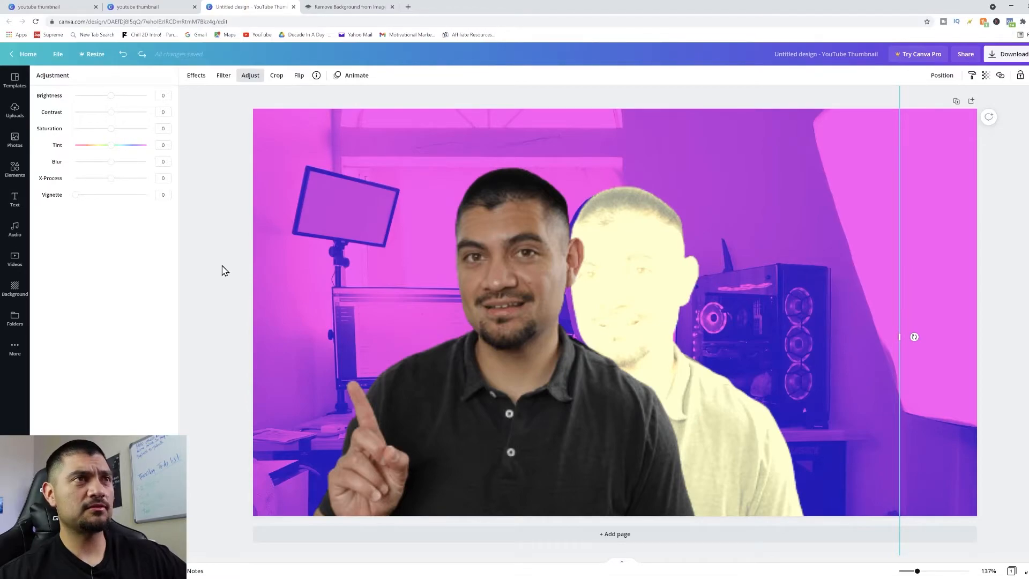
{"action": "left_click", "coordinate": [222, 266]}
{"action": "left_click_drag", "start_coordinate": [505, 308], "coordinate": [613, 324]}
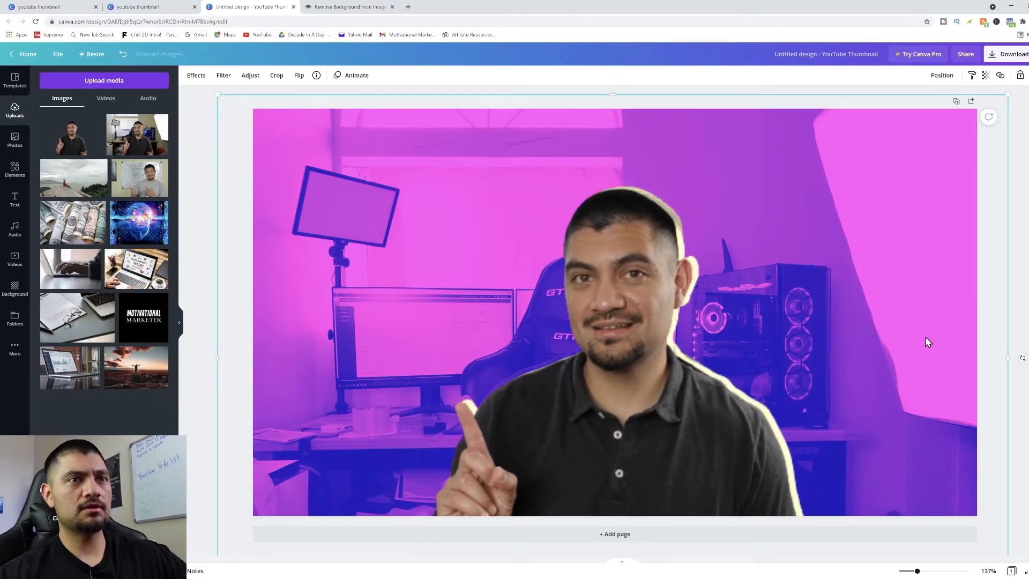
{"action": "key", "text": "ctrl+z"}
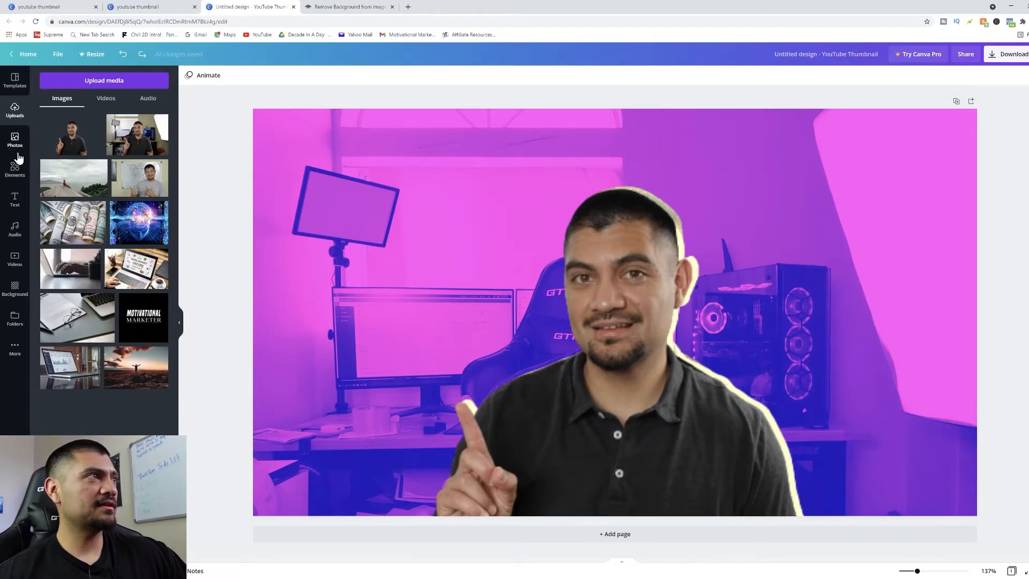
Step: Add the glowing CHEERS! font combination to the page and change its text to "EASY!"
{"action": "left_click", "coordinate": [15, 206]}
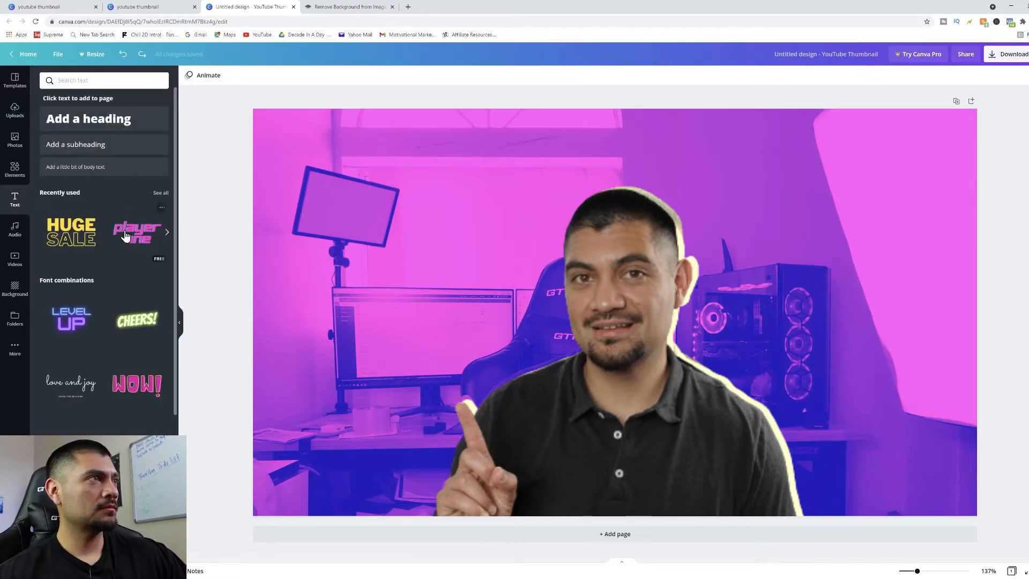
{"action": "left_click", "coordinate": [138, 322]}
{"action": "left_click_drag", "start_coordinate": [851, 240], "coordinate": [353, 237]}
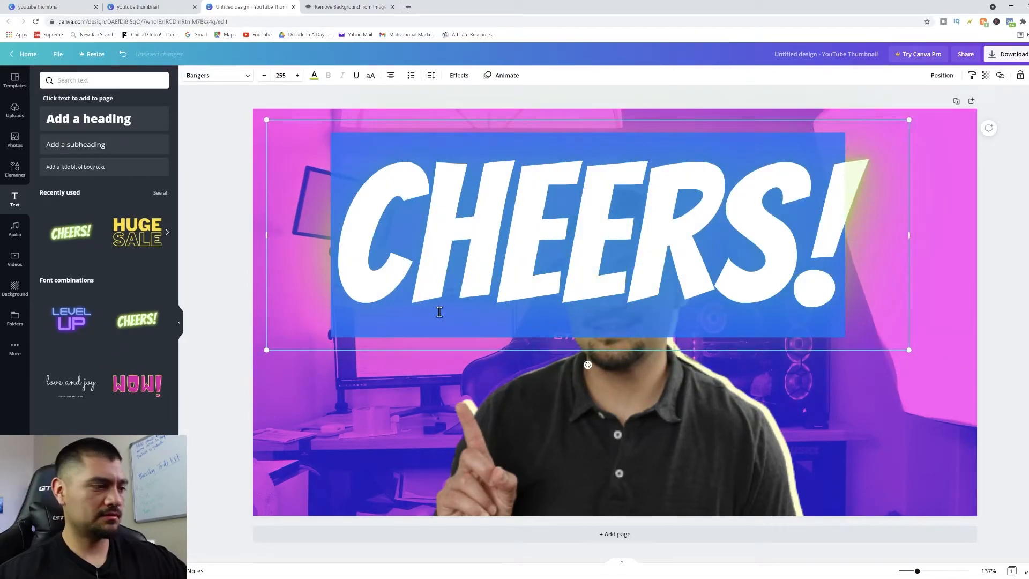
{"action": "type", "text": "EASY!"}
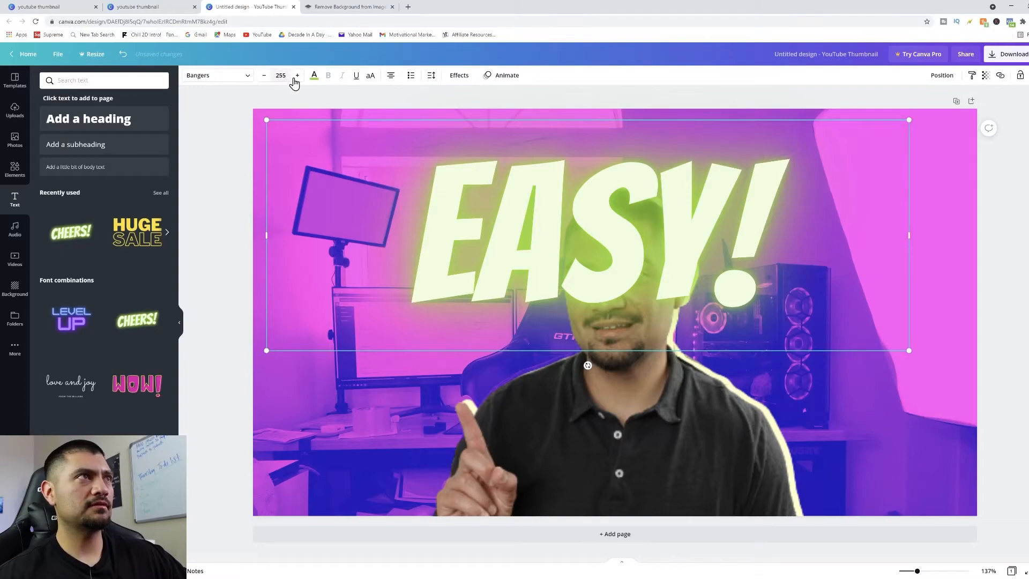
Step: Set the font size of the EASY! text to 124
{"action": "left_click", "coordinate": [264, 75]}
{"action": "left_click", "coordinate": [280, 75]}
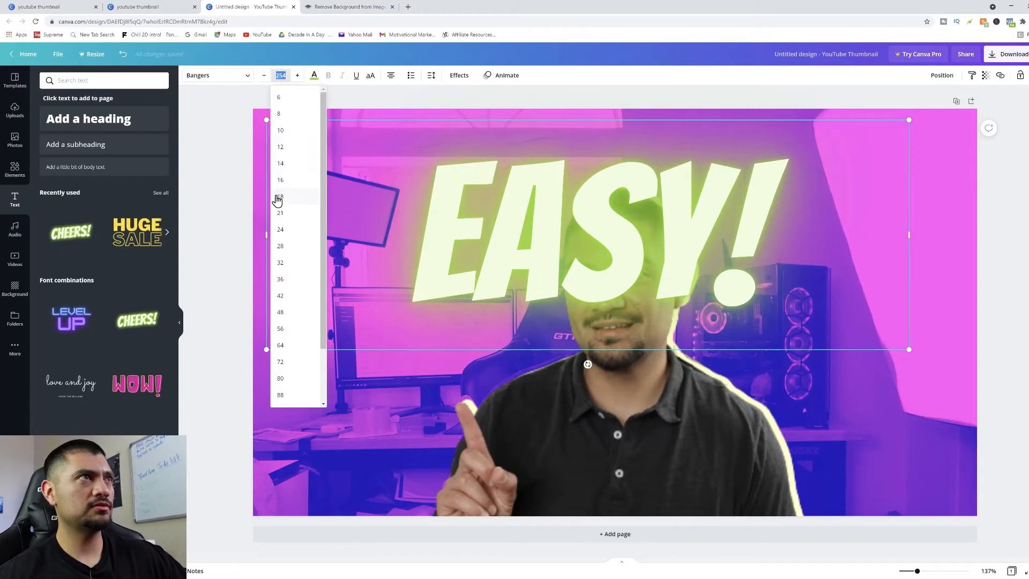
{"action": "left_click", "coordinate": [289, 361]}
{"action": "left_click", "coordinate": [280, 75]}
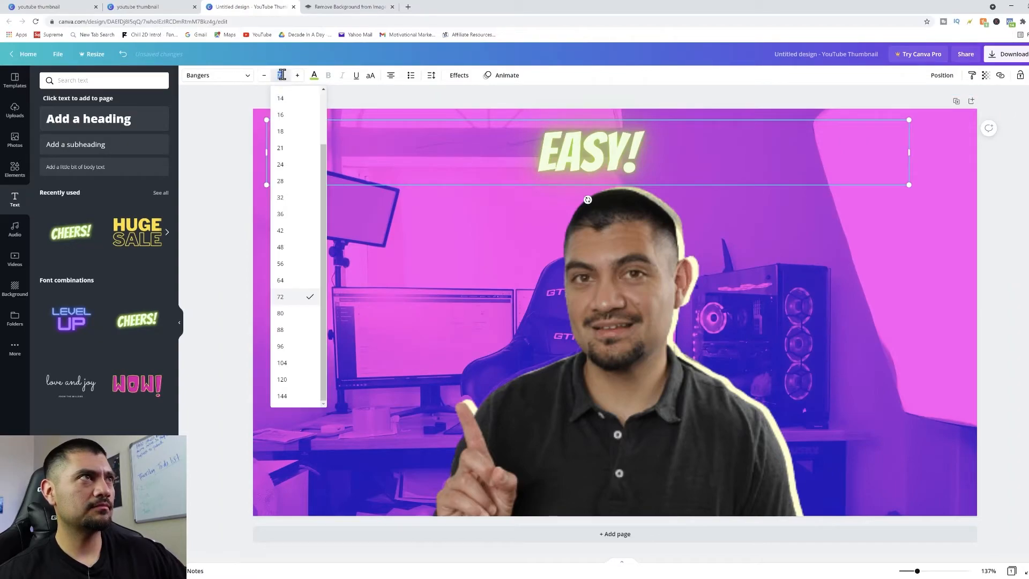
{"action": "left_click", "coordinate": [293, 363]}
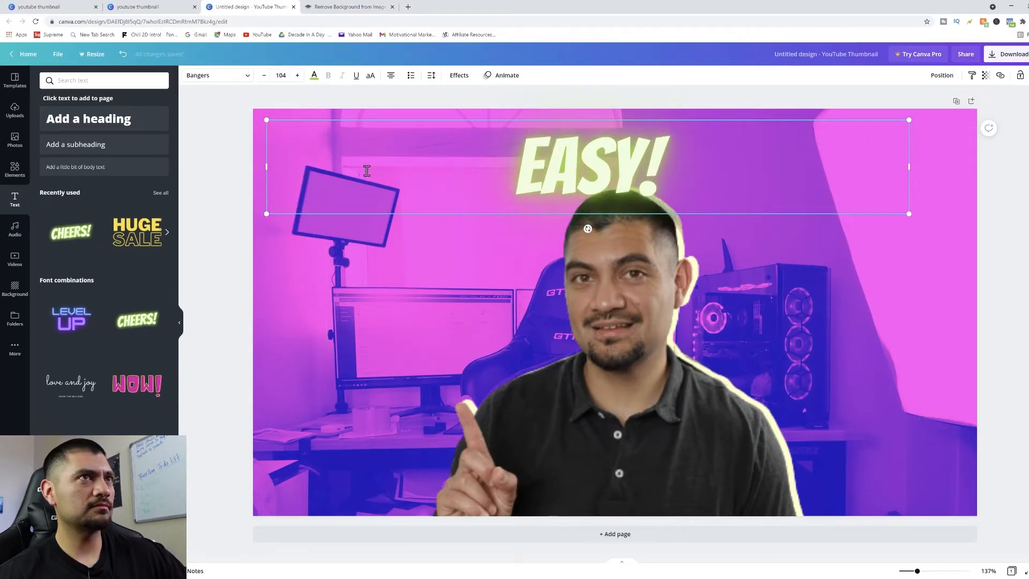
{"action": "left_click", "coordinate": [298, 76]}
{"action": "left_click", "coordinate": [298, 76]}
{"action": "left_click", "coordinate": [297, 76]}
{"action": "left_click", "coordinate": [297, 76]}
{"action": "left_click", "coordinate": [297, 75]}
{"action": "left_click", "coordinate": [297, 75]}
{"action": "left_click", "coordinate": [298, 76]}
{"action": "left_click", "coordinate": [297, 75]}
{"action": "left_click", "coordinate": [297, 76]}
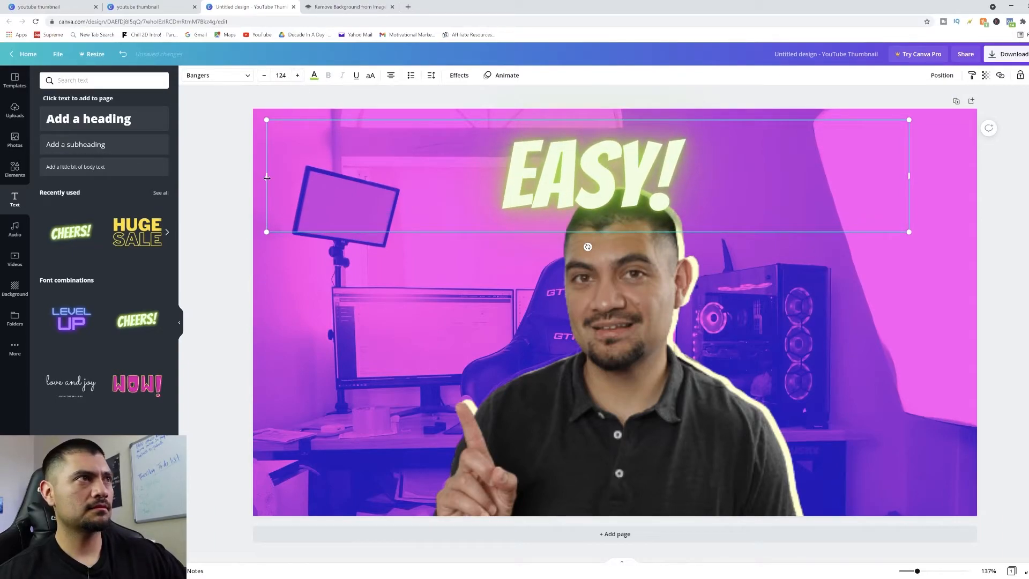
Step: Narrow the EASY! text box, move it to the page's upper-left area and tilt it slightly upward
{"action": "left_click_drag", "start_coordinate": [268, 178], "coordinate": [625, 213]}
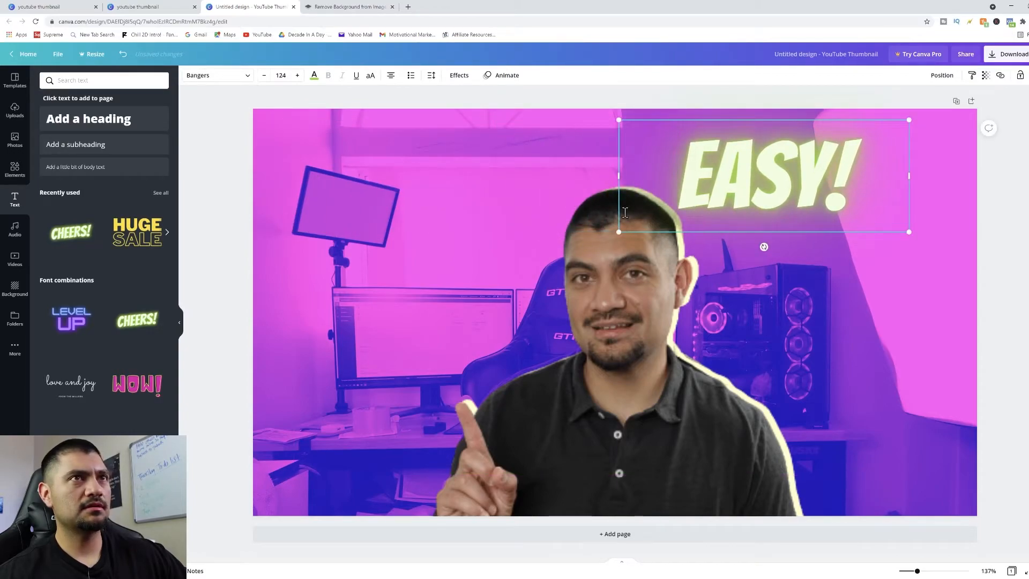
{"action": "left_click_drag", "start_coordinate": [909, 175], "coordinate": [874, 176]}
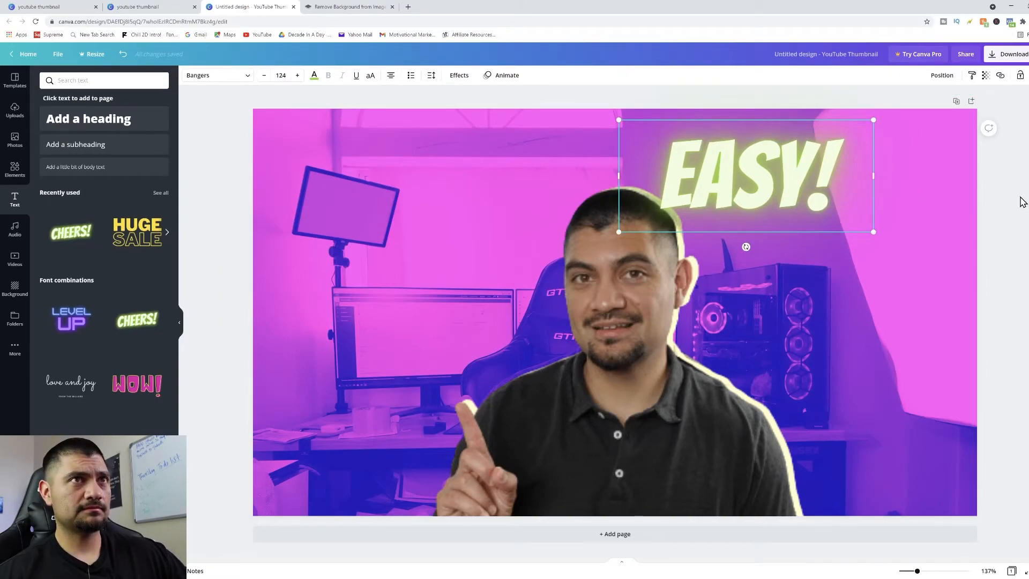
{"action": "left_click_drag", "start_coordinate": [798, 164], "coordinate": [434, 167]}
{"action": "left_click_drag", "start_coordinate": [380, 251], "coordinate": [409, 255]}
{"action": "left_click", "coordinate": [1015, 230]}
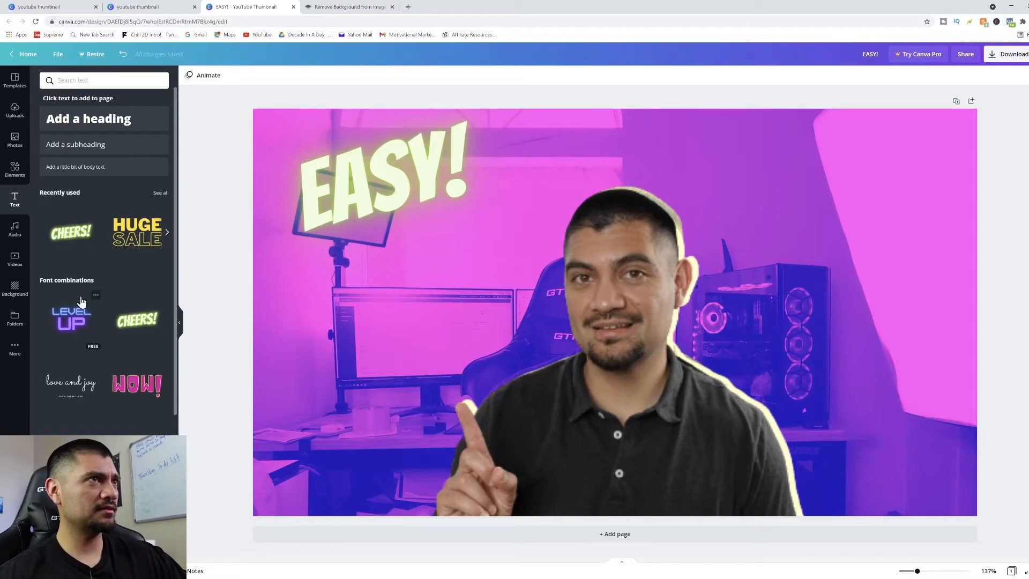
Step: Browse the font combinations and add the LEVEL UP text design to the page
{"action": "scroll", "coordinate": [90, 374], "scroll_direction": "down", "scroll_amount": 15}
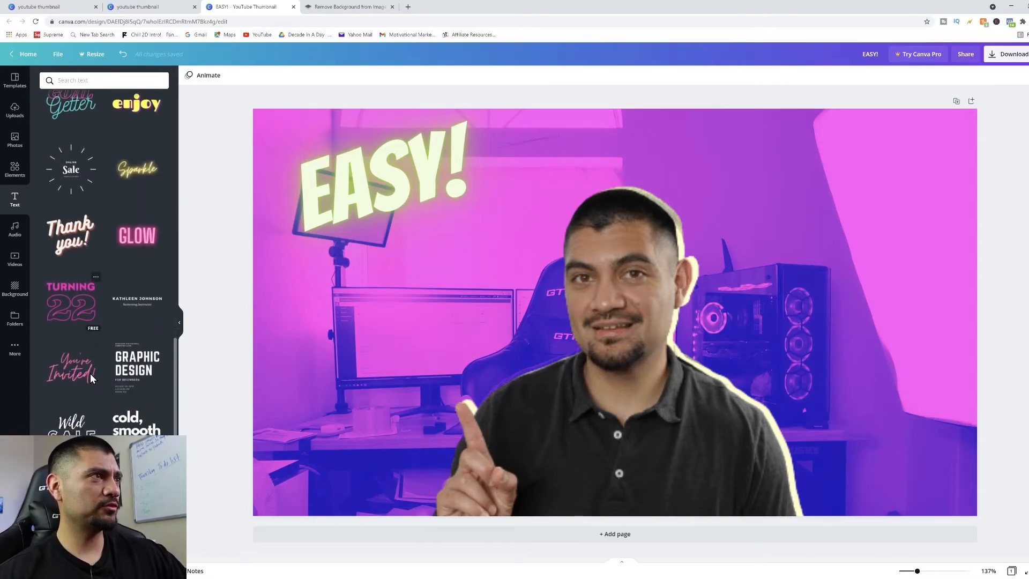
{"action": "scroll", "coordinate": [90, 374], "scroll_direction": "down", "scroll_amount": 1}
{"action": "scroll", "coordinate": [90, 374], "scroll_direction": "up", "scroll_amount": 2}
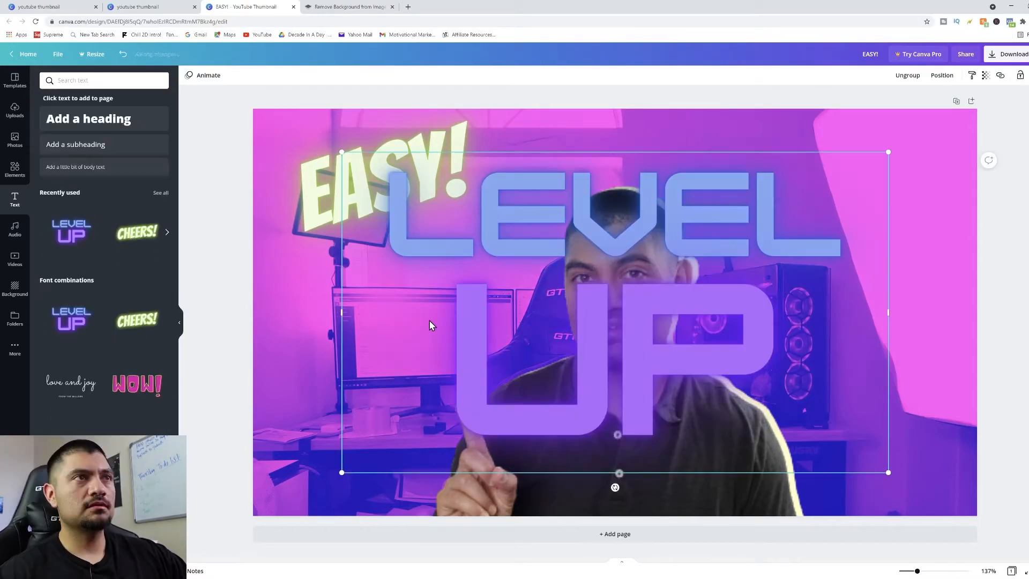
Step: Scale down the LEVEL UP text design and delete the word UP from it
{"action": "left_click_drag", "start_coordinate": [887, 151], "coordinate": [644, 307]}
{"action": "left_click", "coordinate": [582, 393]}
{"action": "left_click_drag", "start_coordinate": [583, 393], "coordinate": [451, 411]}
{"action": "key", "text": "BackSpace"}
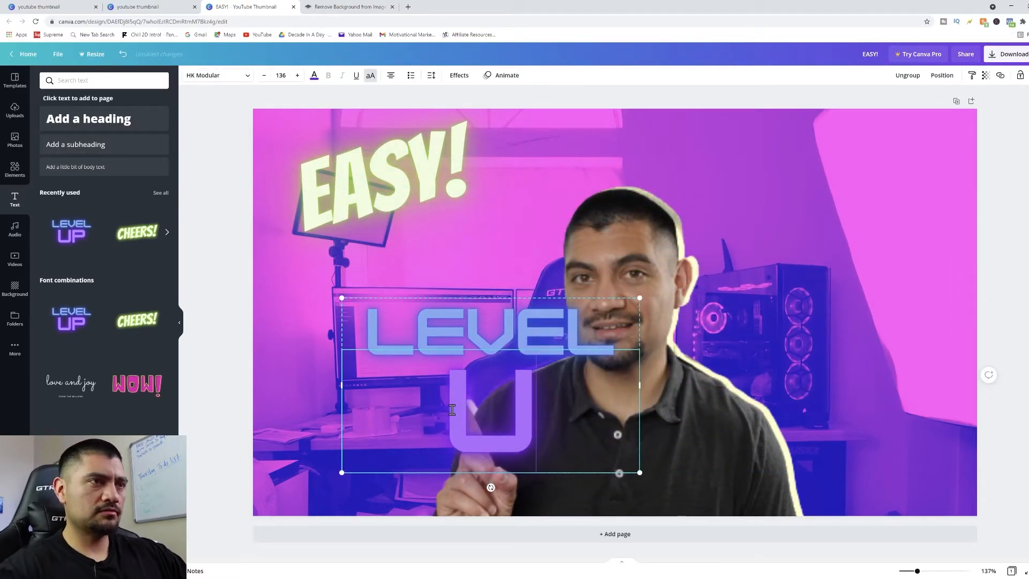
{"action": "key", "text": "BackSpace"}
Step: Replace the word LEVEL with CUSTOM and widen the text box so the word fits on one line
{"action": "left_click", "coordinate": [604, 326]}
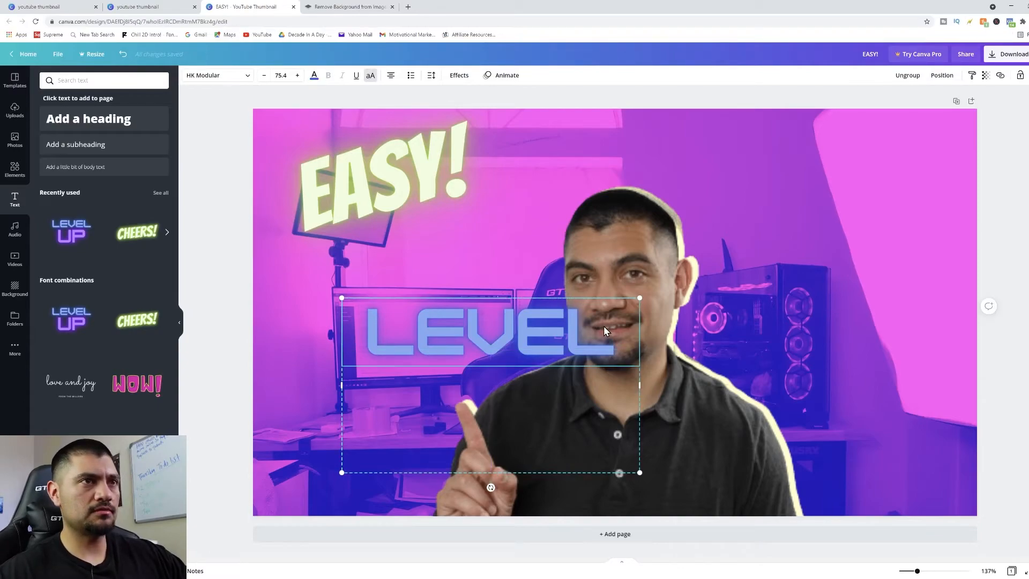
{"action": "left_click_drag", "start_coordinate": [617, 347], "coordinate": [339, 345]}
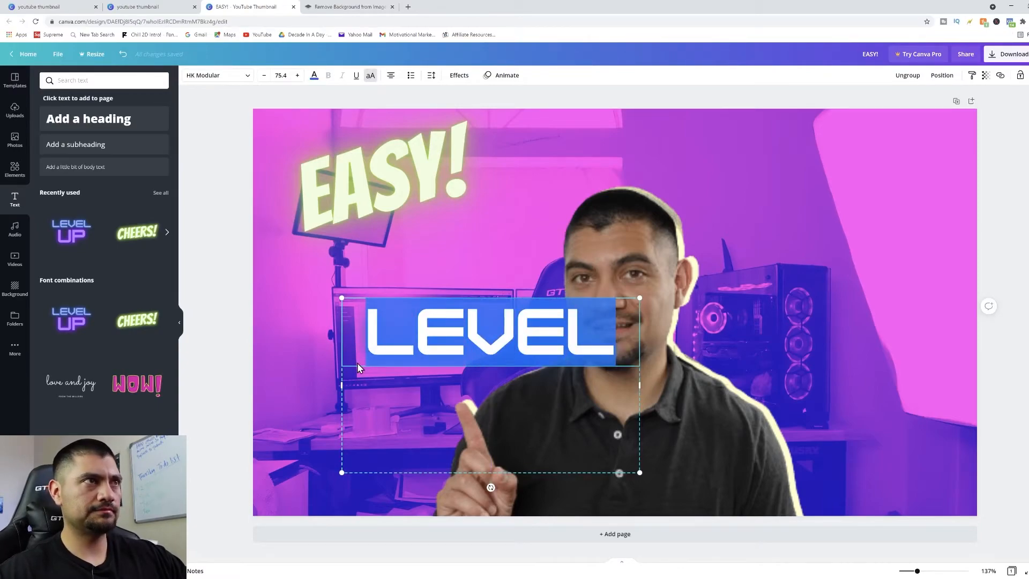
{"action": "type", "text": "CUSTOM"}
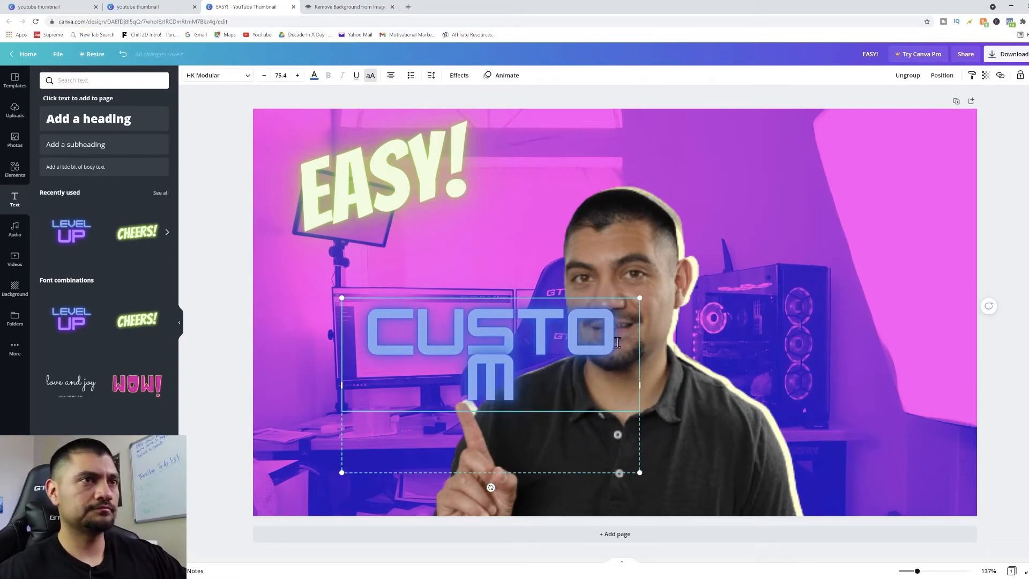
{"action": "left_click_drag", "start_coordinate": [641, 386], "coordinate": [684, 387]}
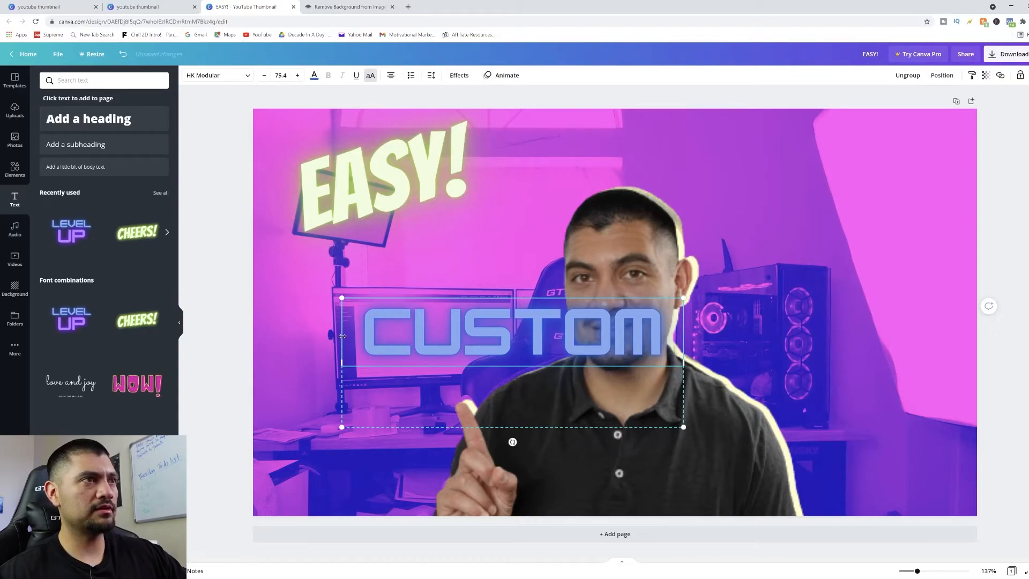
Step: Reduce the font size of the CUSTOM text to 59.4
{"action": "left_click_drag", "start_coordinate": [363, 335], "coordinate": [664, 334]}
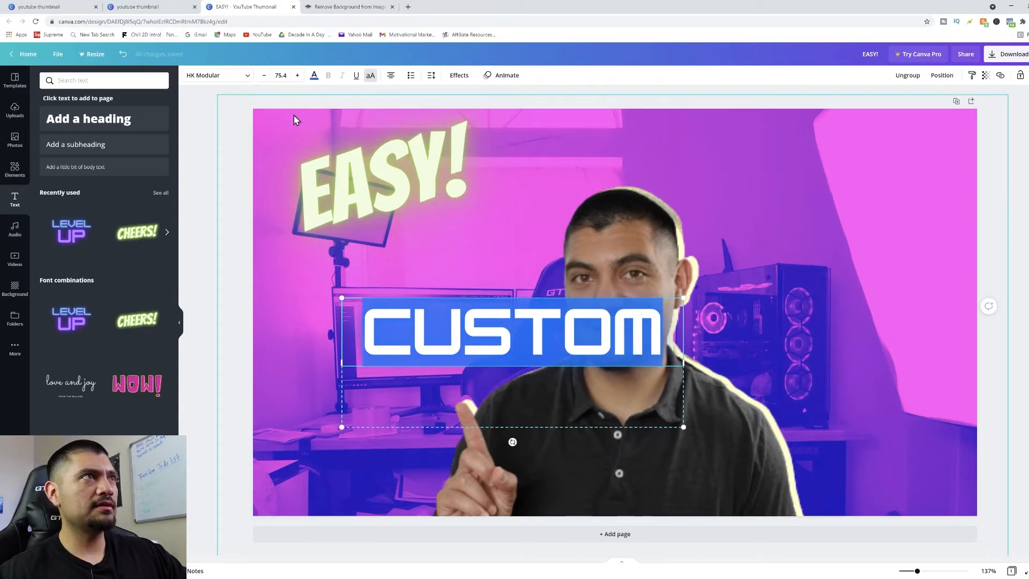
{"action": "left_click", "coordinate": [264, 76]}
{"action": "left_click", "coordinate": [264, 76]}
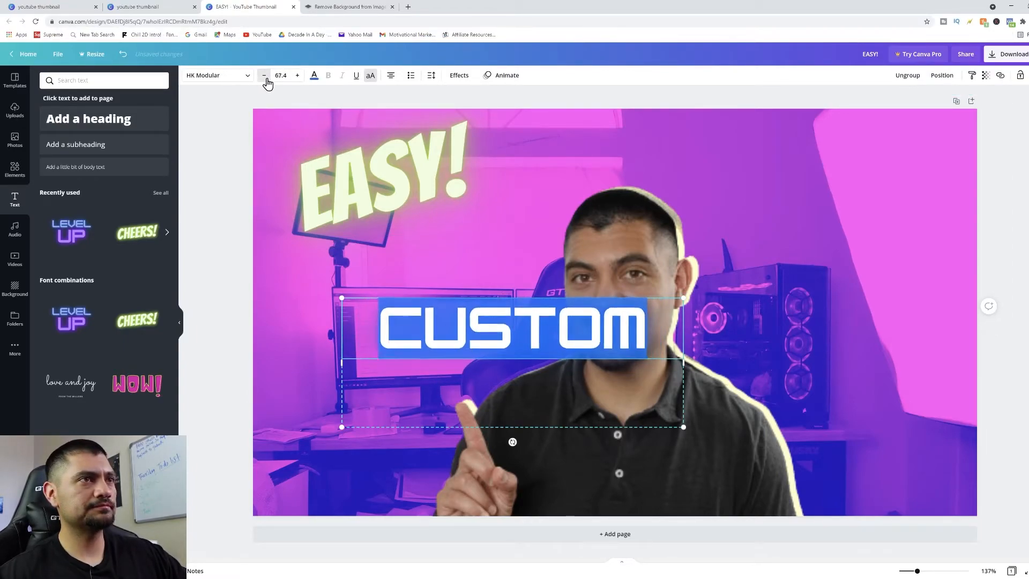
{"action": "left_click", "coordinate": [264, 75]}
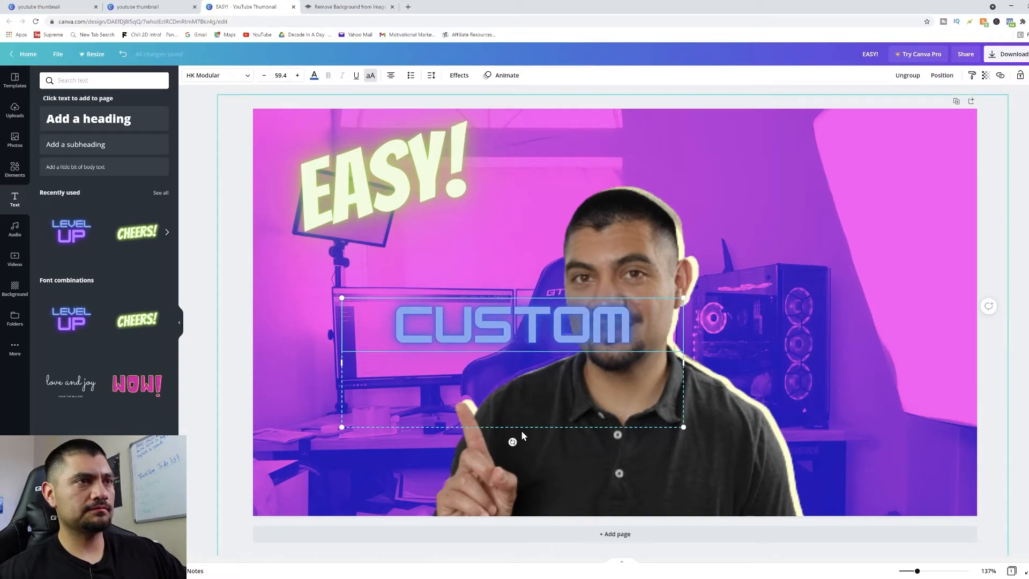
Step: Tilt the CUSTOM text upward to match EASY! and move it directly beneath that word
{"action": "left_click_drag", "start_coordinate": [511, 442], "coordinate": [528, 440]}
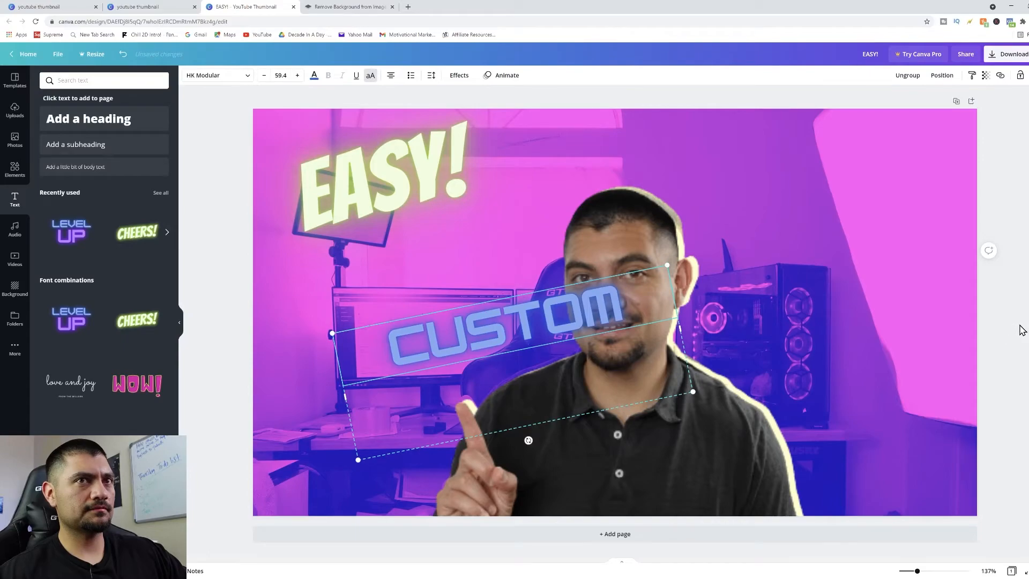
{"action": "left_click_drag", "start_coordinate": [524, 335], "coordinate": [433, 253]}
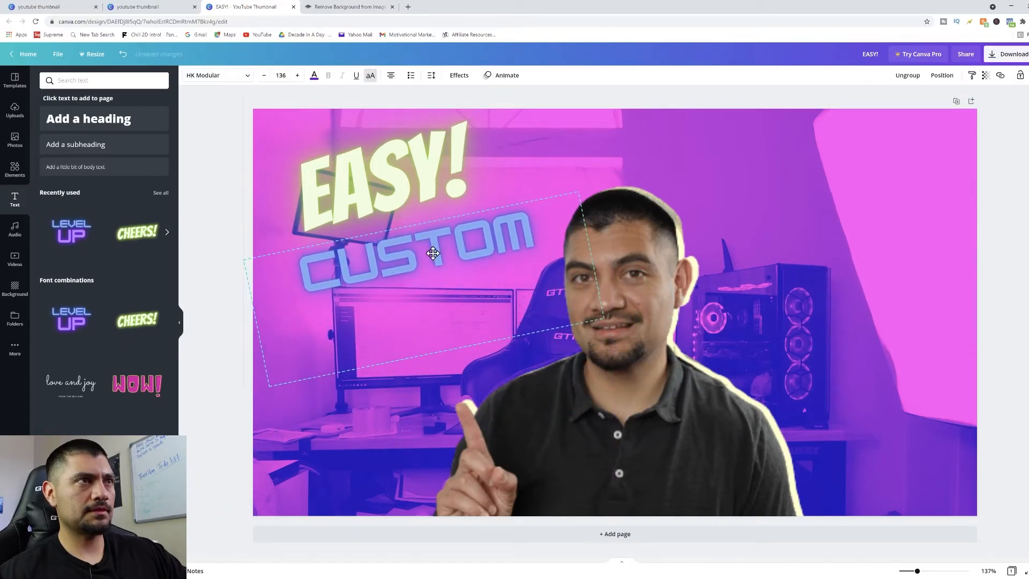
{"action": "left_click_drag", "start_coordinate": [603, 318], "coordinate": [570, 296]}
{"action": "left_click_drag", "start_coordinate": [402, 256], "coordinate": [406, 264]}
Step: Resize the tilted CUSTOM text to font size 61 and fine-tune its position under EASY!
{"action": "left_click_drag", "start_coordinate": [578, 319], "coordinate": [541, 266]}
{"action": "left_click", "coordinate": [390, 259]}
{"action": "left_click_drag", "start_coordinate": [523, 211], "coordinate": [564, 196]}
{"action": "left_click", "coordinate": [206, 365]}
{"action": "left_click", "coordinate": [402, 257]}
{"action": "left_click_drag", "start_coordinate": [260, 309], "coordinate": [233, 340]}
{"action": "left_click_drag", "start_coordinate": [406, 254], "coordinate": [400, 258]}
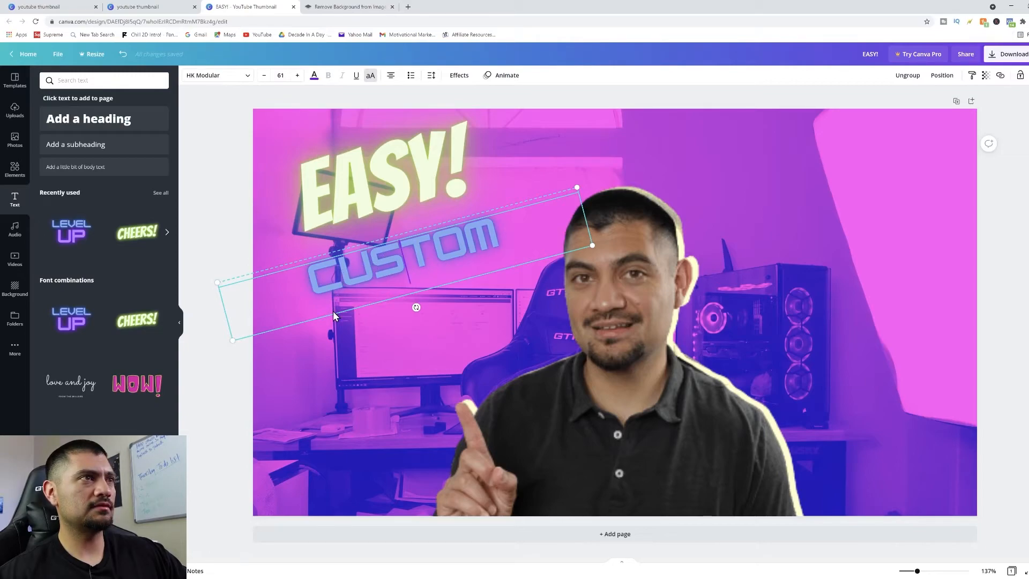
{"action": "left_click", "coordinate": [225, 393]}
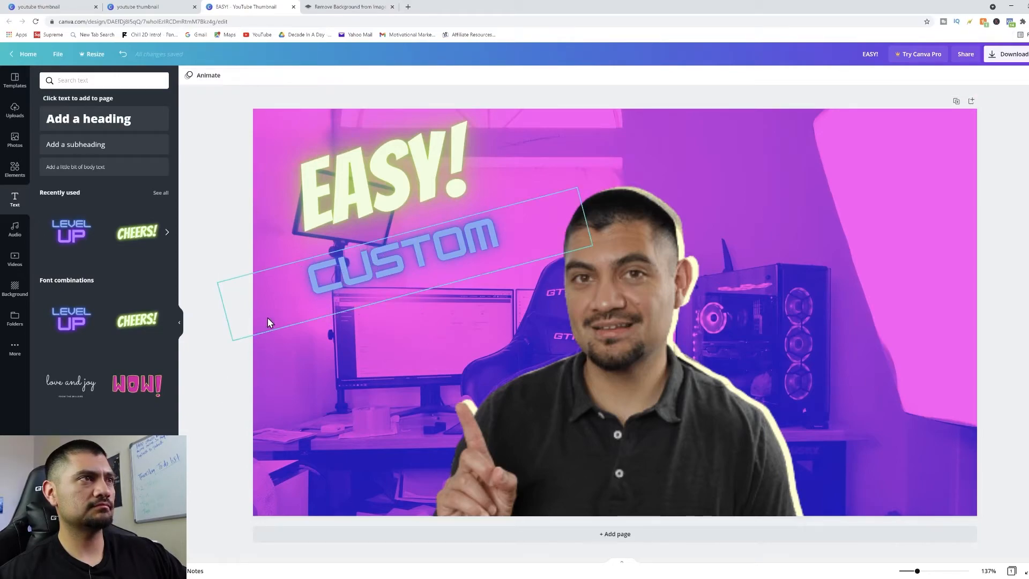
Step: Try the Echo, Splice, Hollow, Shadow, Lift and None text effects on the CUSTOM text
{"action": "left_click", "coordinate": [320, 281]}
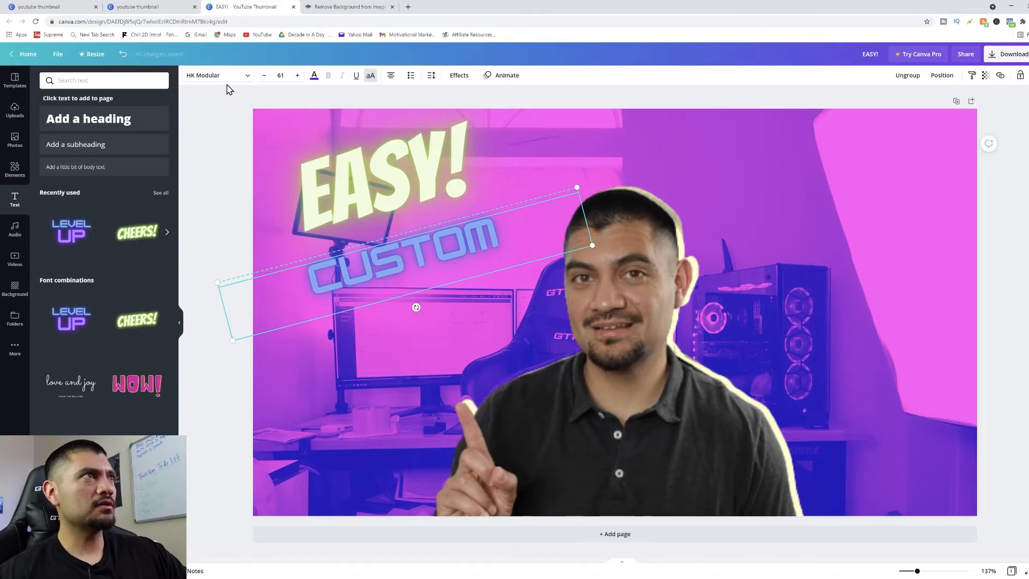
{"action": "left_click", "coordinate": [456, 75]}
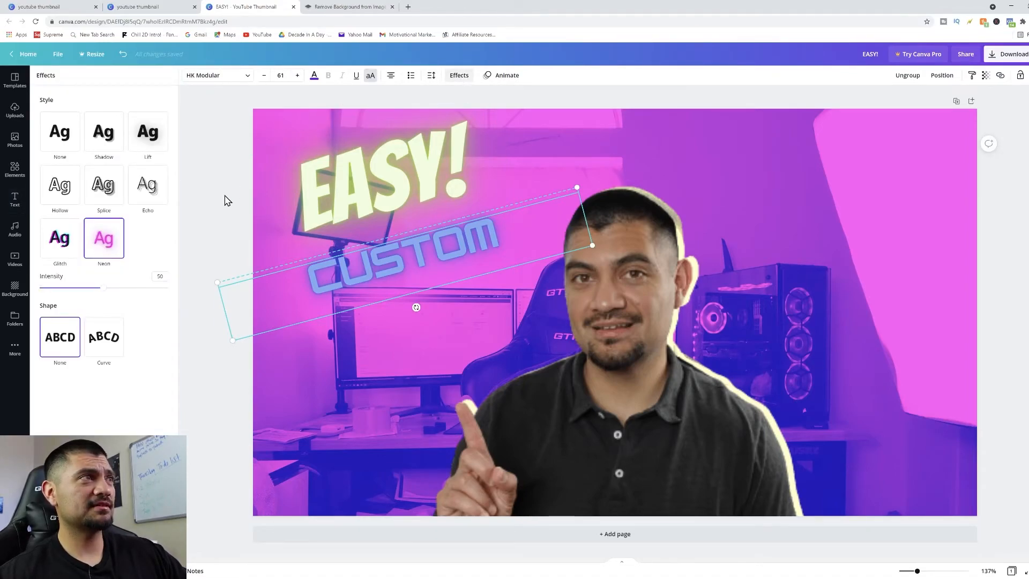
{"action": "left_click", "coordinate": [154, 199]}
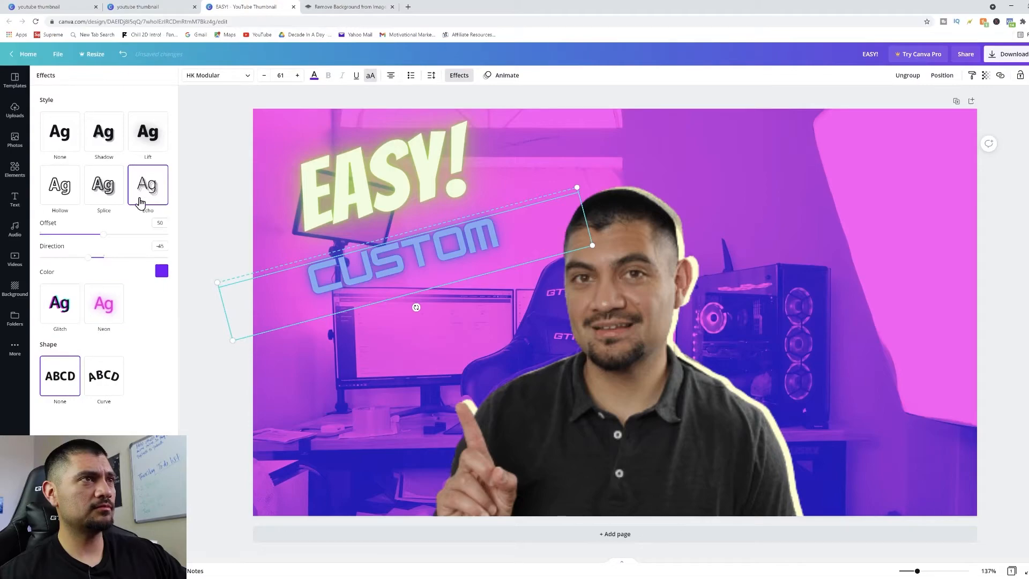
{"action": "left_click", "coordinate": [104, 184]}
{"action": "left_click", "coordinate": [48, 192]}
{"action": "left_click", "coordinate": [91, 139]}
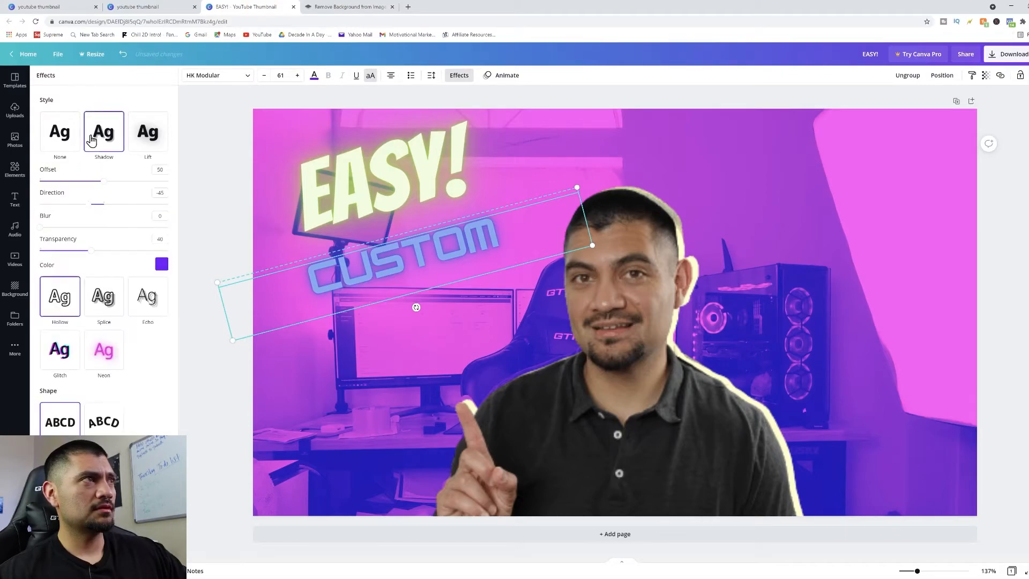
{"action": "left_click", "coordinate": [54, 138]}
{"action": "left_click", "coordinate": [147, 132]}
{"action": "left_click", "coordinate": [64, 140]}
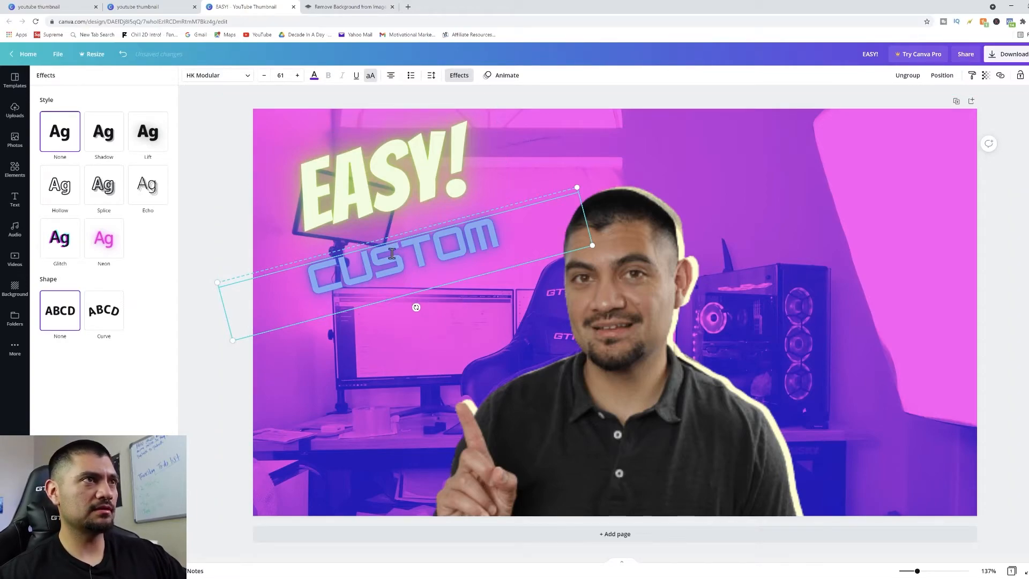
{"action": "left_click", "coordinate": [217, 372]}
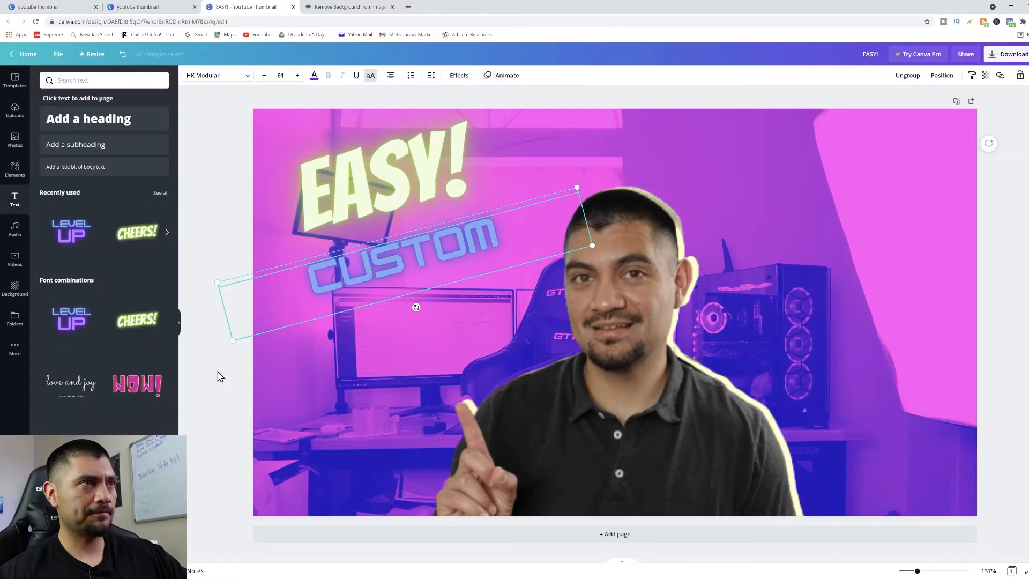
{"action": "left_click", "coordinate": [214, 375]}
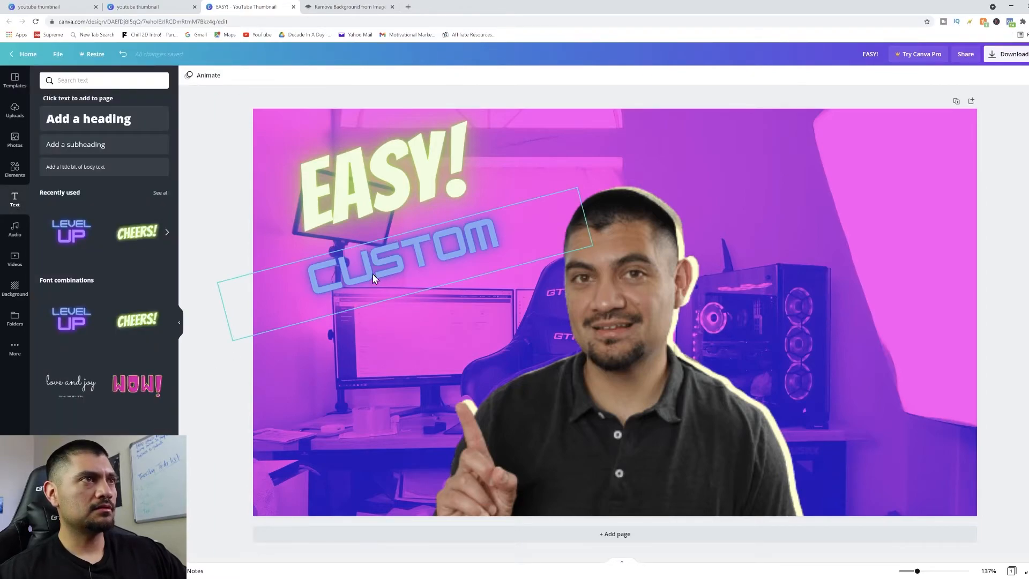
Step: Enlarge the CUSTOM text to font size 74.7 and center it beneath EASY!
{"action": "left_click", "coordinate": [473, 252]}
{"action": "left_click_drag", "start_coordinate": [592, 246], "coordinate": [684, 288]}
{"action": "left_click_drag", "start_coordinate": [529, 242], "coordinate": [485, 247]}
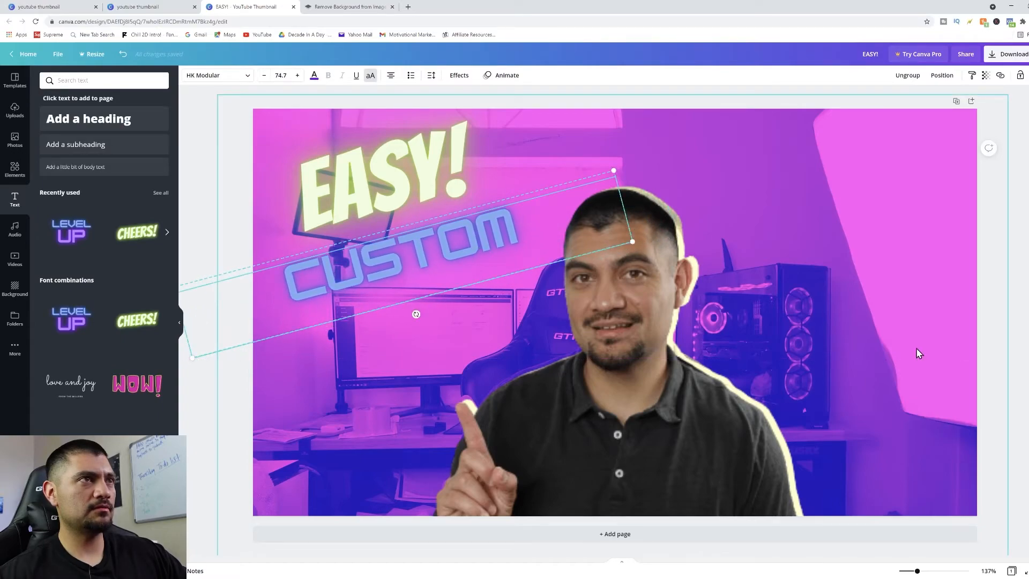
{"action": "left_click", "coordinate": [526, 384]}
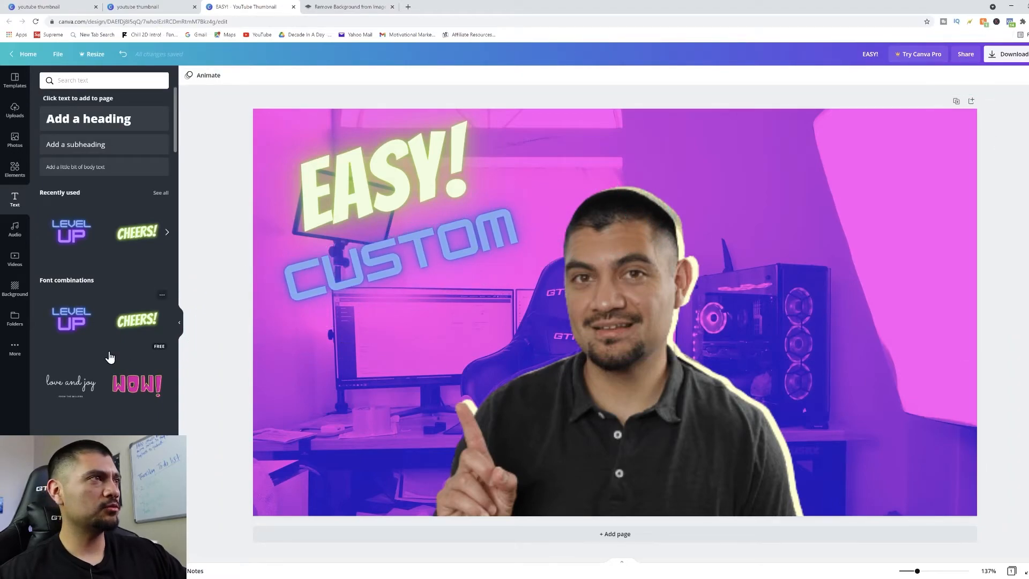
Step: Browse the font combinations and add the FREE DELIVERY text design to the page
{"action": "scroll", "coordinate": [105, 356], "scroll_direction": "down", "scroll_amount": 6}
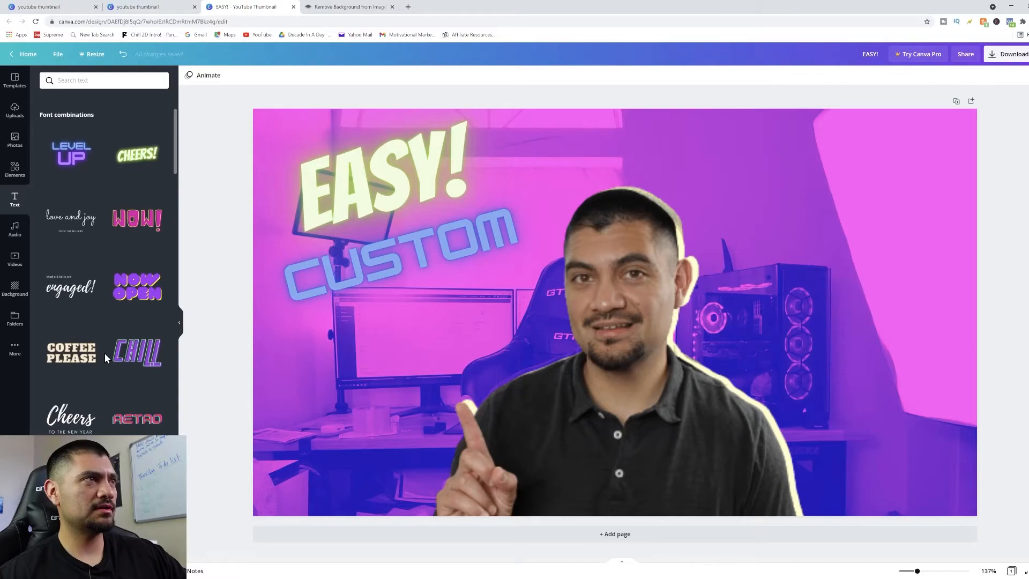
{"action": "scroll", "coordinate": [105, 354], "scroll_direction": "down", "scroll_amount": 9}
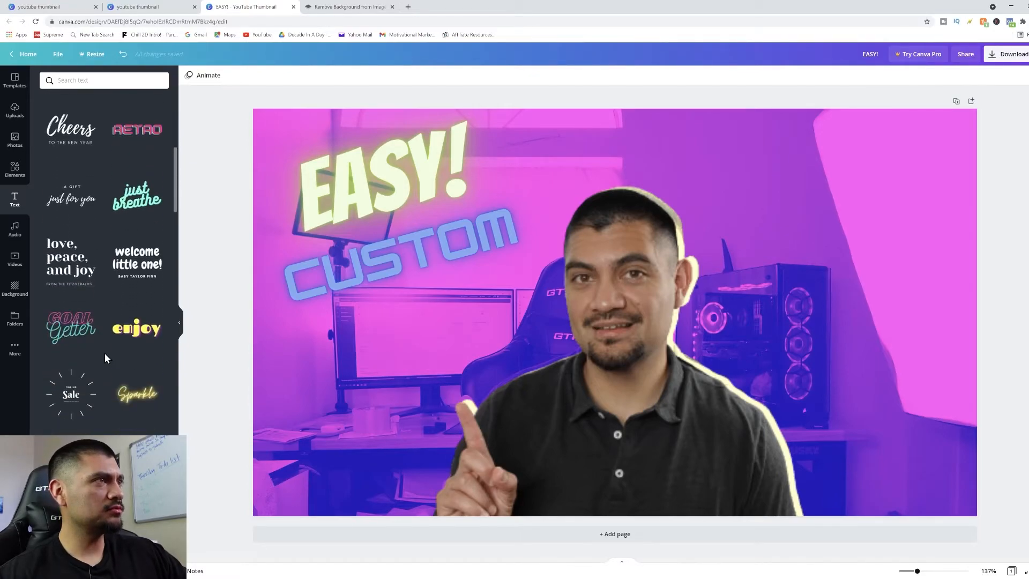
{"action": "scroll", "coordinate": [105, 353], "scroll_direction": "down", "scroll_amount": 10}
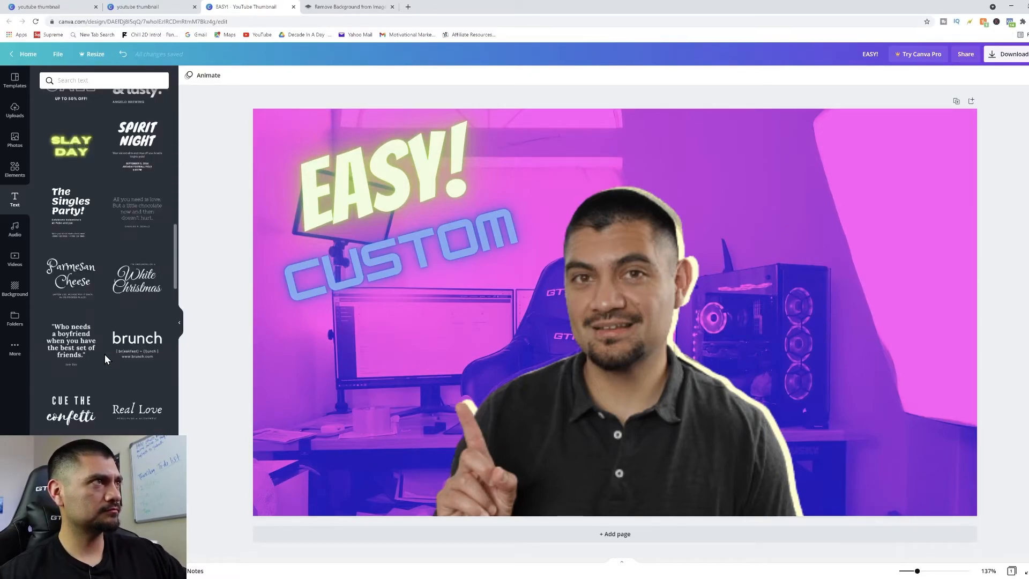
{"action": "scroll", "coordinate": [105, 353], "scroll_direction": "down", "scroll_amount": 5}
{"action": "left_click", "coordinate": [70, 380]}
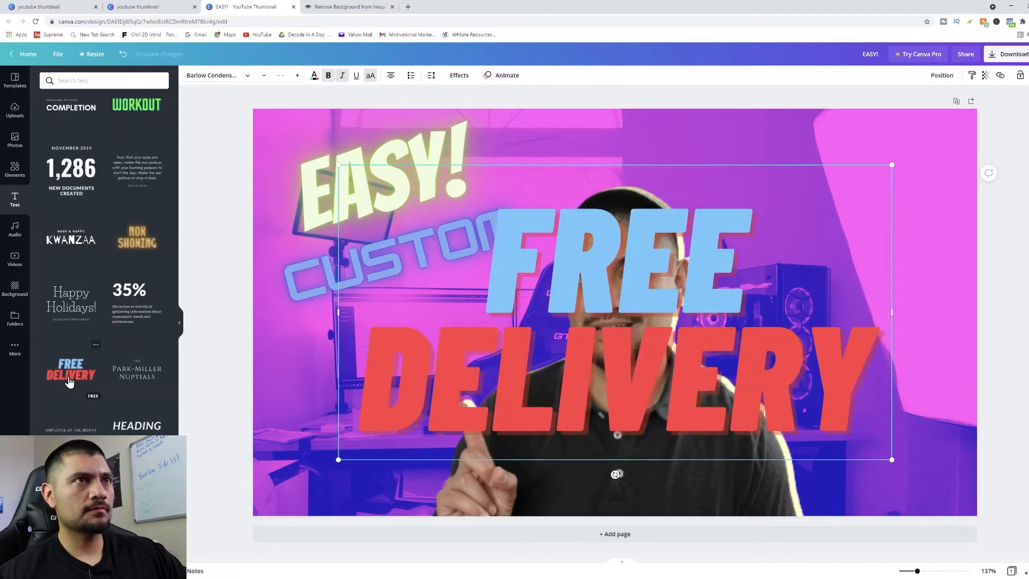
Step: Delete the word FREE from the new text design and replace DELIVERY with THUMBNAIL
{"action": "left_click_drag", "start_coordinate": [748, 263], "coordinate": [507, 256]}
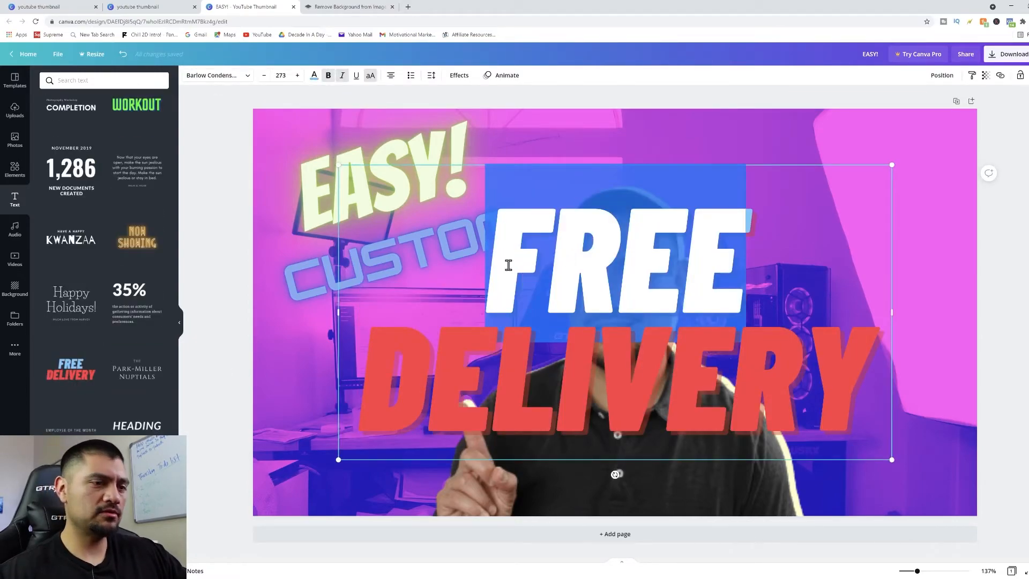
{"action": "key", "text": "BackSpace"}
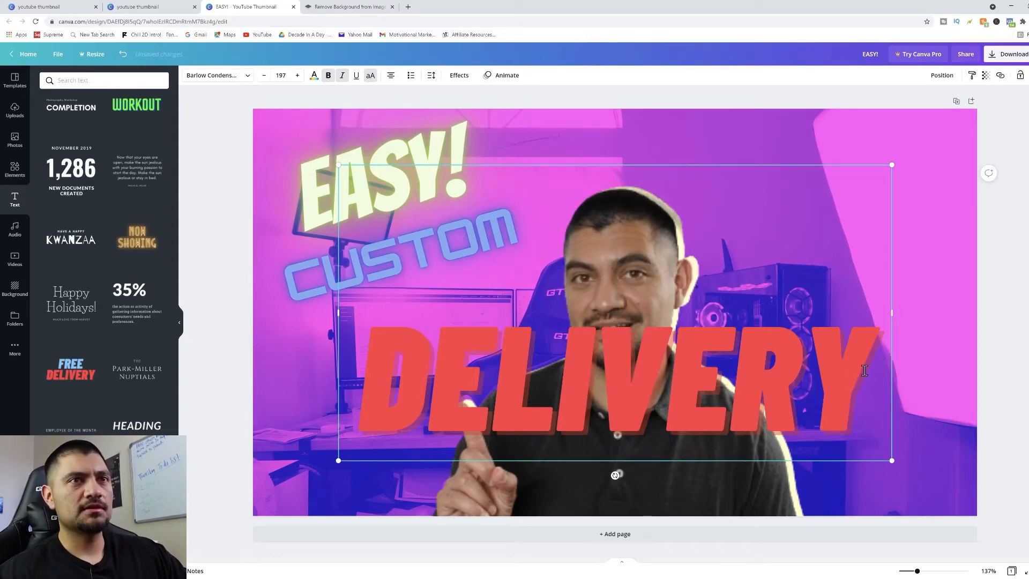
{"action": "left_click_drag", "start_coordinate": [869, 384], "coordinate": [365, 363]}
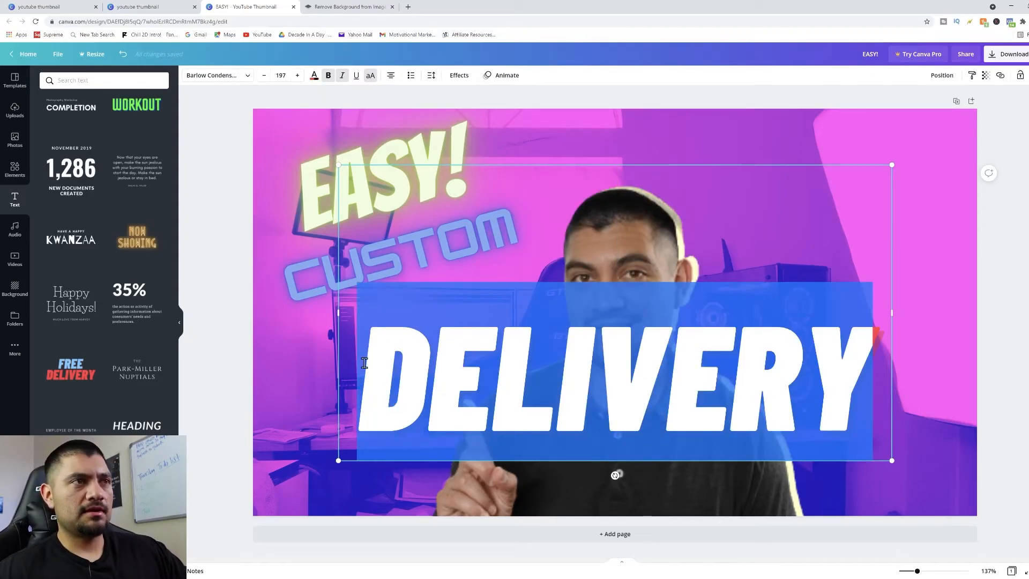
{"action": "type", "text": "THUM"}
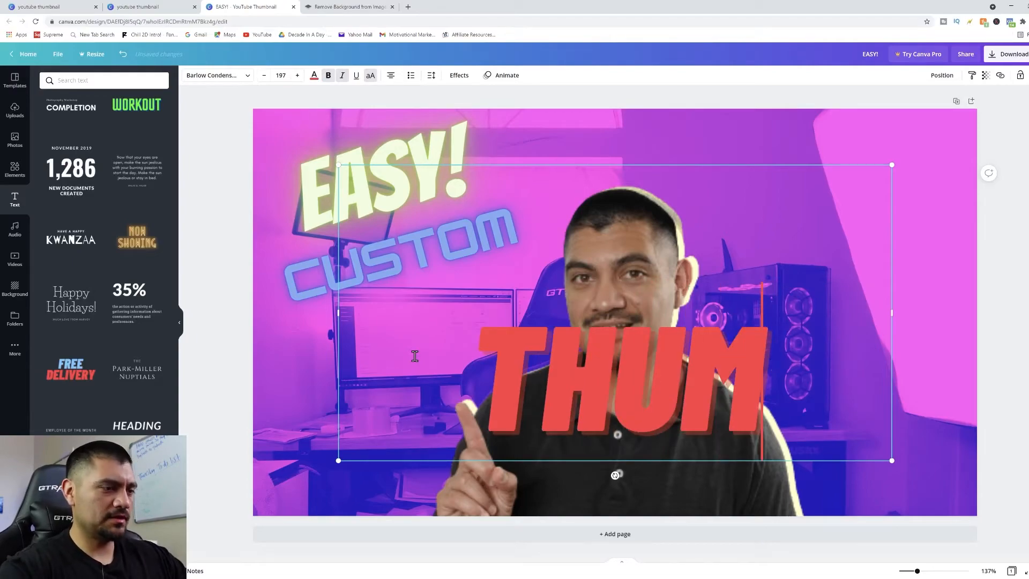
{"action": "type", "text": "BNAIL"}
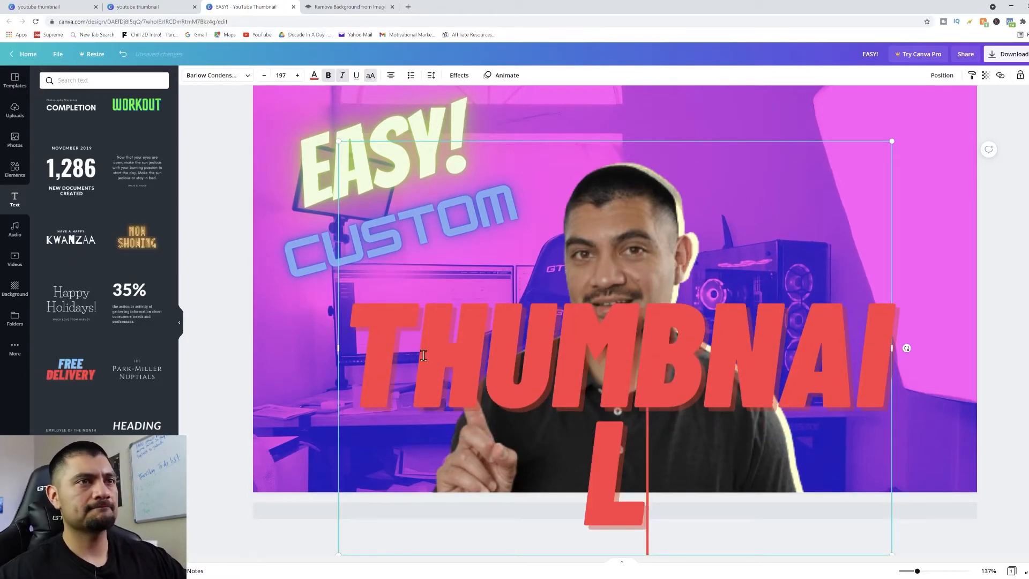
Step: Set the font size of the THUMBNAIL text to 72
{"action": "left_click_drag", "start_coordinate": [648, 507], "coordinate": [356, 365]}
{"action": "left_click", "coordinate": [286, 76]}
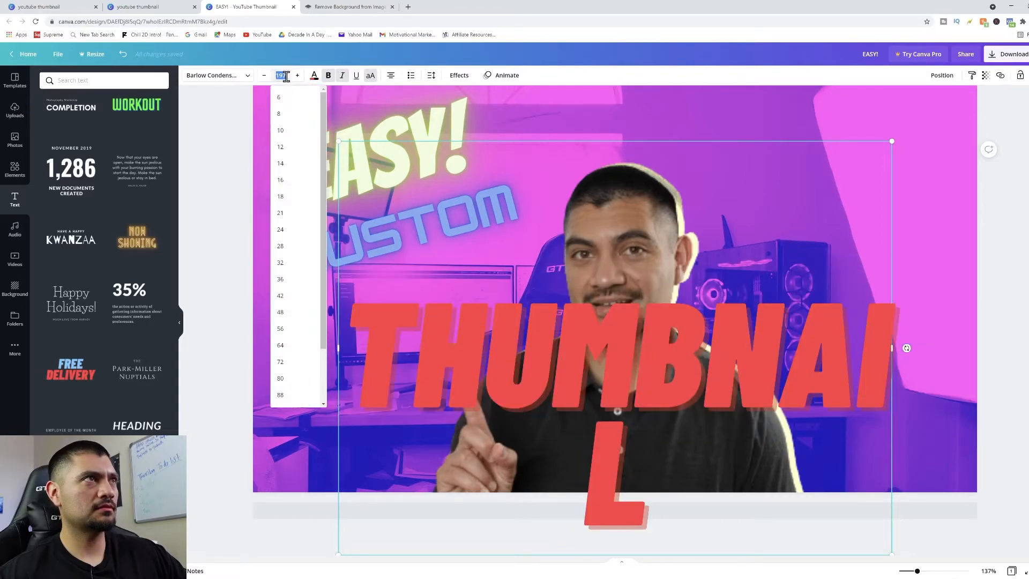
{"action": "left_click", "coordinate": [294, 364]}
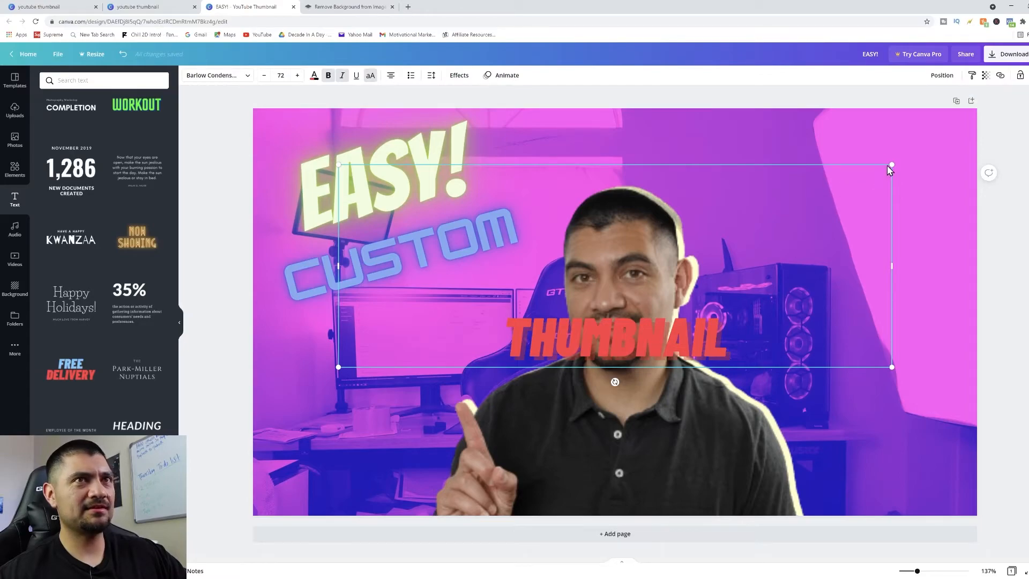
Step: Scale down the THUMBNAIL text box, move it below CUSTOM and adjust its size to fit there
{"action": "left_click_drag", "start_coordinate": [892, 165], "coordinate": [648, 253]}
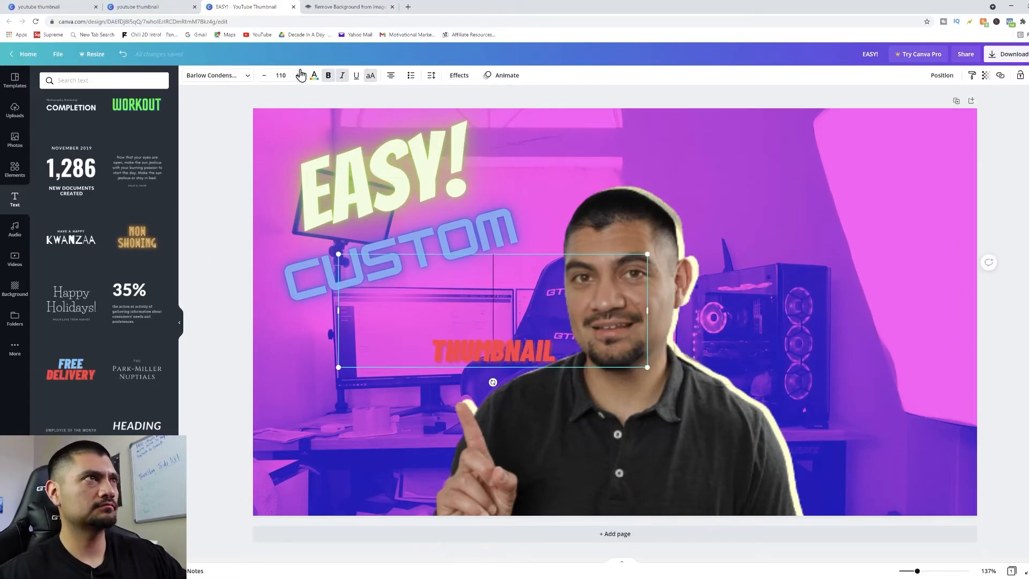
{"action": "left_click", "coordinate": [315, 95]}
{"action": "left_click_drag", "start_coordinate": [494, 269], "coordinate": [397, 333]}
{"action": "left_click_drag", "start_coordinate": [562, 346], "coordinate": [643, 355]}
{"action": "left_click_drag", "start_coordinate": [438, 334], "coordinate": [413, 339]}
Step: Increase the font size of the THUMBNAIL text to 81.8
{"action": "left_click", "coordinate": [298, 75]}
{"action": "left_click", "coordinate": [297, 76]}
{"action": "left_click", "coordinate": [298, 75]}
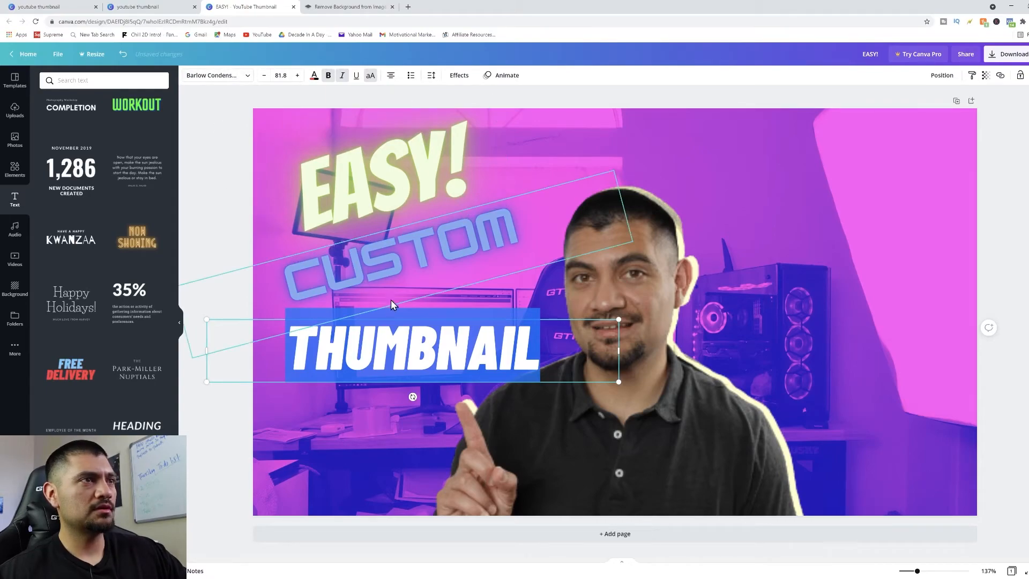
{"action": "left_click", "coordinate": [1026, 284]}
{"action": "left_click", "coordinate": [450, 352]}
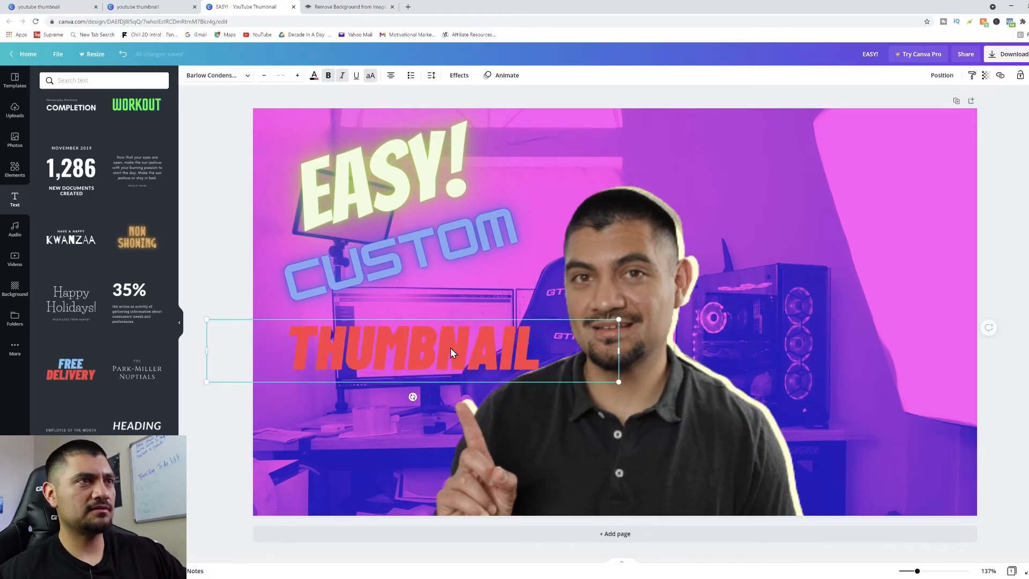
Step: Try several text effects on the THUMBNAIL text and return it to no effect
{"action": "left_click_drag", "start_coordinate": [542, 346], "coordinate": [211, 341]}
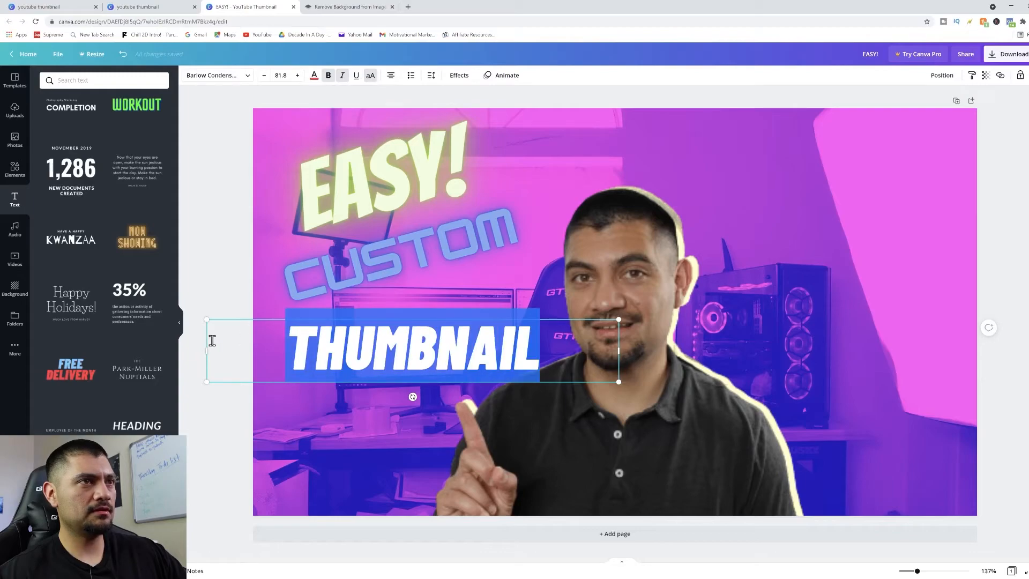
{"action": "left_click", "coordinate": [313, 76]}
{"action": "left_click", "coordinate": [218, 296]}
{"action": "left_click", "coordinate": [375, 350]}
{"action": "left_click", "coordinate": [459, 76]}
{"action": "left_click", "coordinate": [97, 210]}
{"action": "left_click", "coordinate": [60, 132]}
{"action": "left_click", "coordinate": [102, 140]}
{"action": "left_click_drag", "start_coordinate": [88, 203], "coordinate": [135, 202]}
{"action": "left_click", "coordinate": [60, 343]}
{"action": "left_click", "coordinate": [103, 239]}
{"action": "left_click", "coordinate": [147, 185]}
{"action": "left_click", "coordinate": [60, 131]}
Step: Recolor the THUMBNAIL text bright green (#1BF87A)
{"action": "left_click_drag", "start_coordinate": [542, 355], "coordinate": [209, 425]}
{"action": "left_click", "coordinate": [314, 75]}
{"action": "left_click", "coordinate": [48, 116]}
{"action": "left_click", "coordinate": [86, 189]}
{"action": "mouse_move", "coordinate": [117, 161]}
{"action": "left_mouse_down"}
{"action": "mouse_move", "coordinate": [143, 175]}
{"action": "mouse_move", "coordinate": [110, 142]}
{"action": "left_mouse_up"}
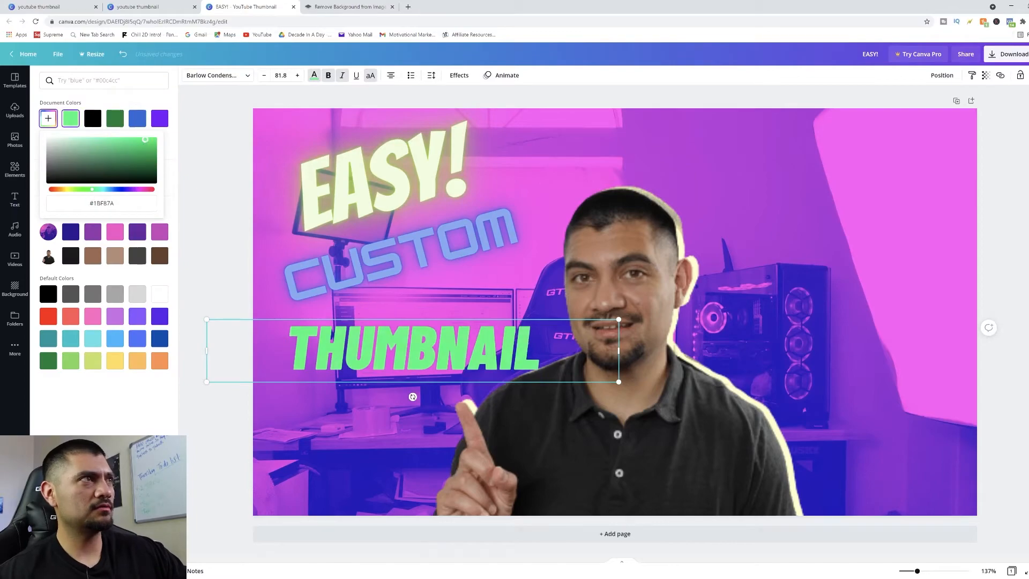
{"action": "left_click", "coordinate": [214, 183]}
{"action": "left_click", "coordinate": [214, 183]}
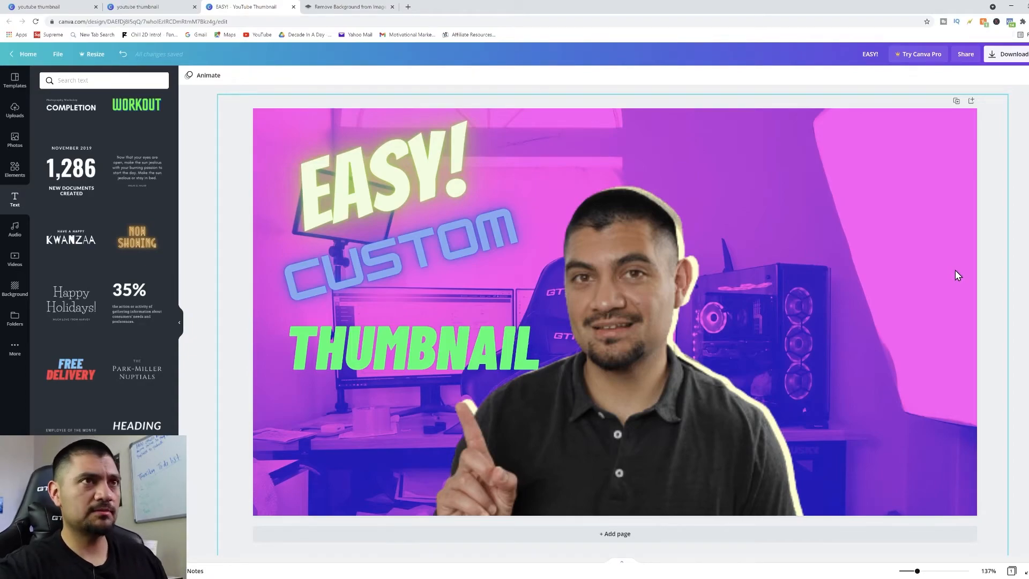
Step: Examine how the thumbnail reads at small size by viewing the whole design at 50% and 25% zoom
{"action": "key", "text": "ctrl+minus"}
{"action": "key", "text": "ctrl+minus"}
{"action": "key", "text": "ctrl+minus"}
{"action": "key", "text": "ctrl+minus"}
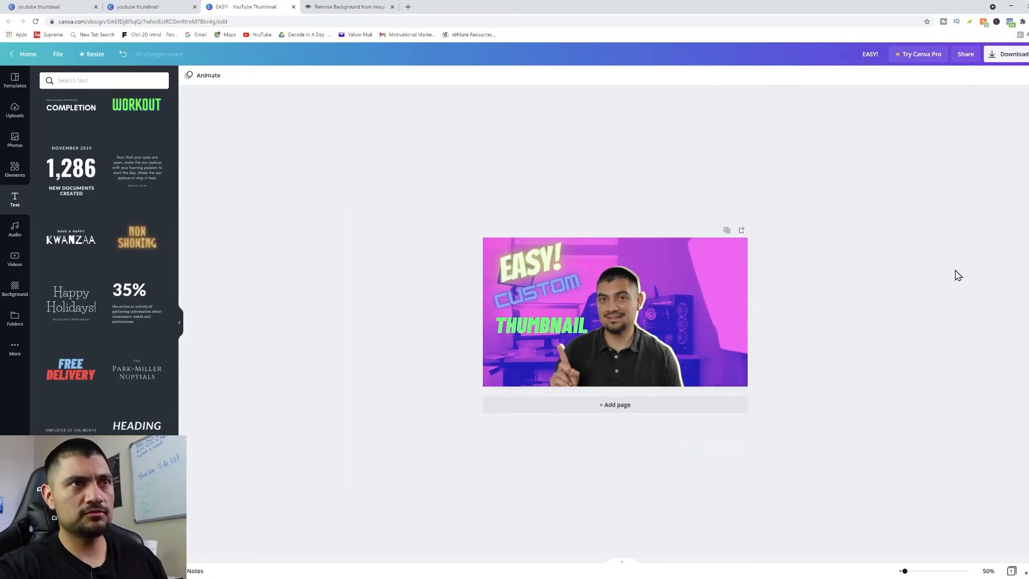
{"action": "key", "text": "ctrl+minus"}
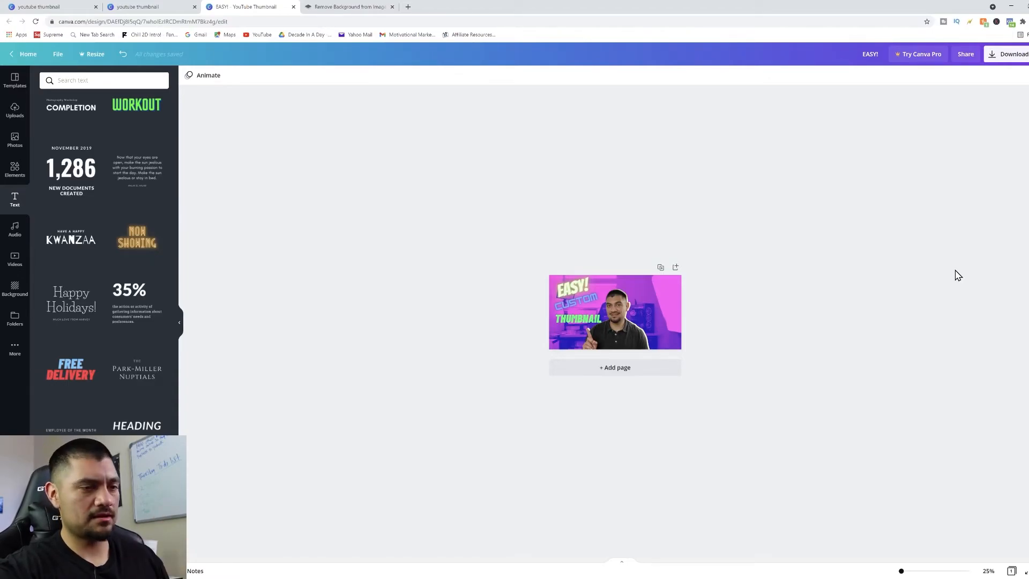
{"action": "key", "text": "ctrl+equal"}
{"action": "key", "text": "ctrl+equal"}
{"action": "key", "text": "ctrl+equal"}
{"action": "key", "text": "ctrl+equal"}
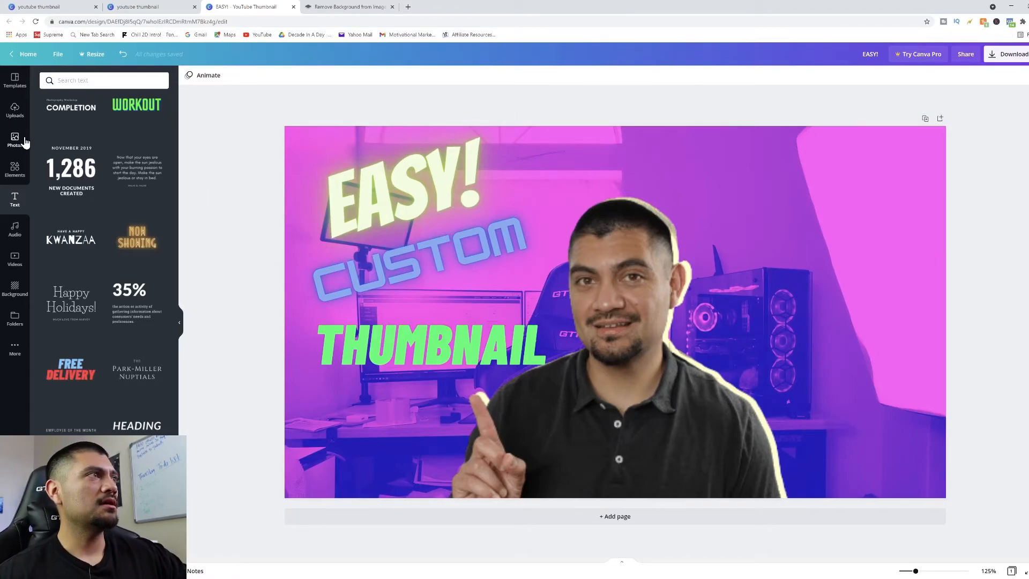
Step: Add the round turquoise Canva logo graphic and place it in the upper-right corner of the thumbnail
{"action": "left_click", "coordinate": [15, 169]}
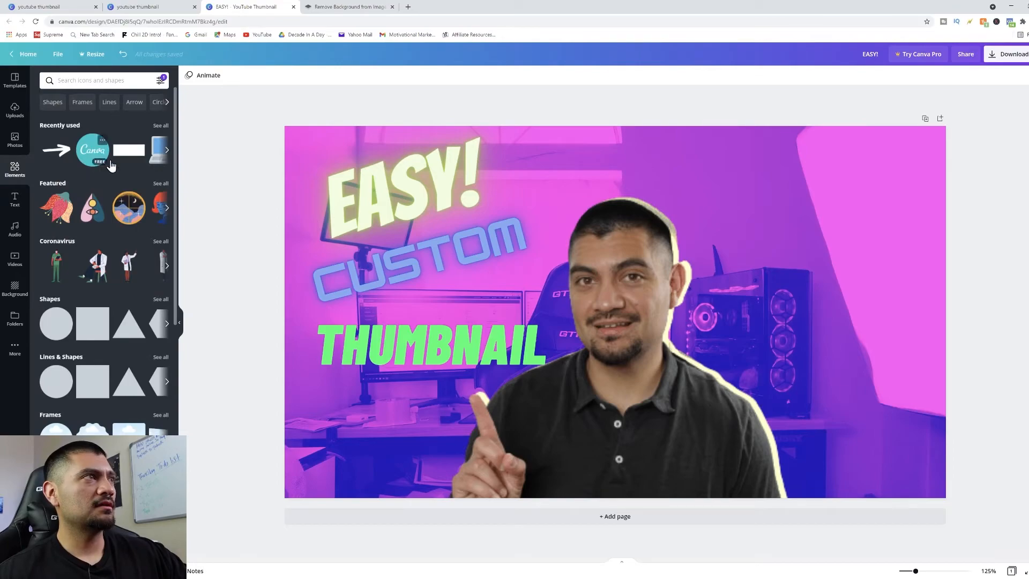
{"action": "scroll", "coordinate": [103, 359], "scroll_direction": "down", "scroll_amount": 3}
{"action": "scroll", "coordinate": [102, 359], "scroll_direction": "up", "scroll_amount": 3}
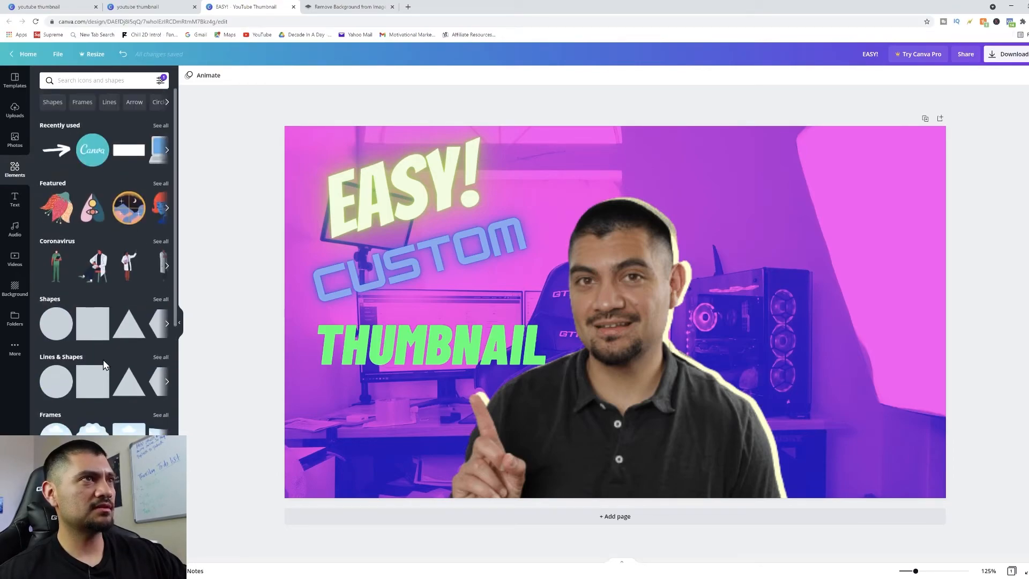
{"action": "left_click_drag", "start_coordinate": [87, 155], "coordinate": [749, 138]}
{"action": "left_click_drag", "start_coordinate": [814, 165], "coordinate": [822, 161]}
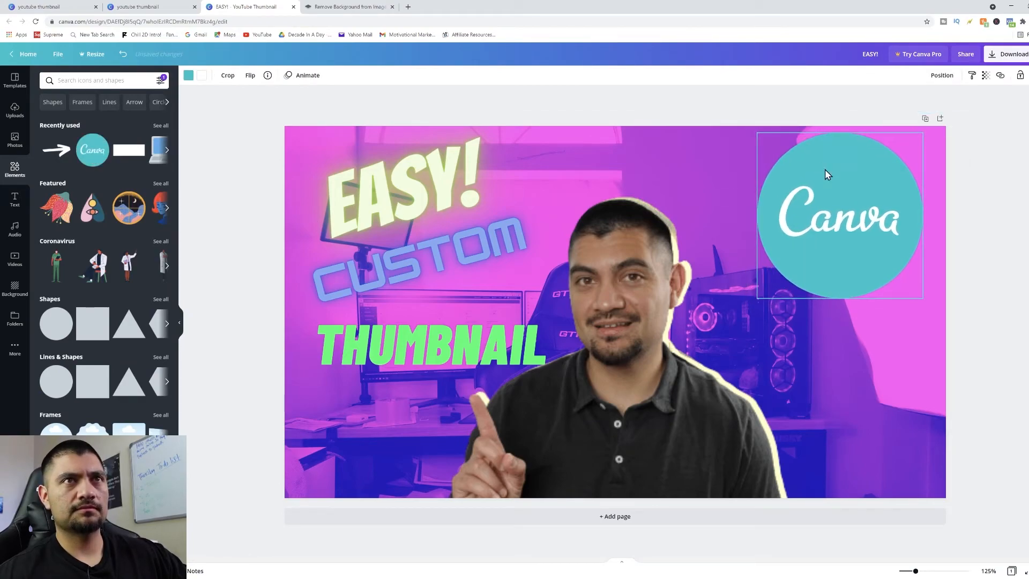
{"action": "left_click", "coordinate": [1019, 232]}
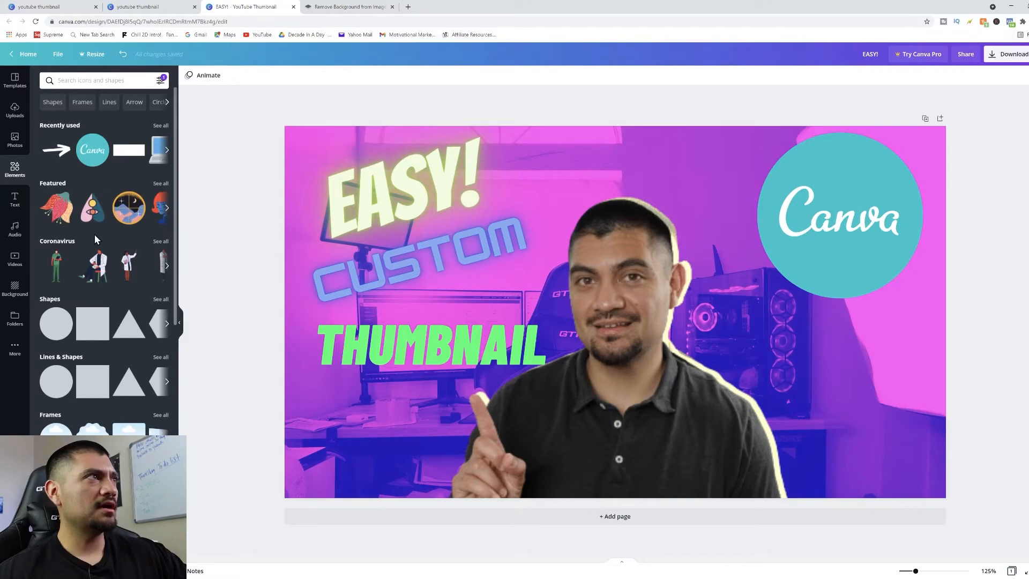
Step: Add a heading text reading FREE!! to the design
{"action": "left_click", "coordinate": [16, 201]}
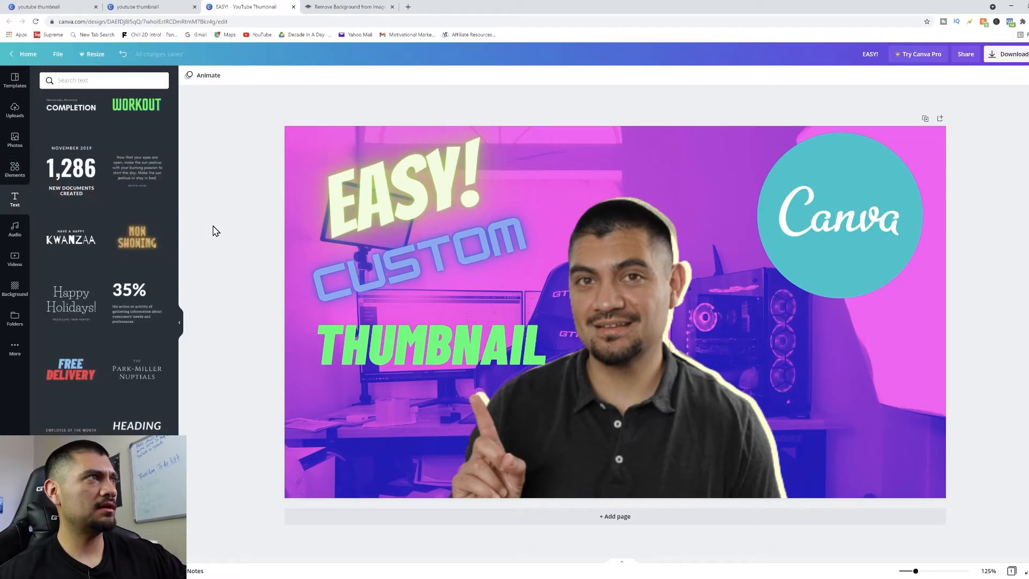
{"action": "scroll", "coordinate": [138, 322], "scroll_direction": "down", "scroll_amount": 10}
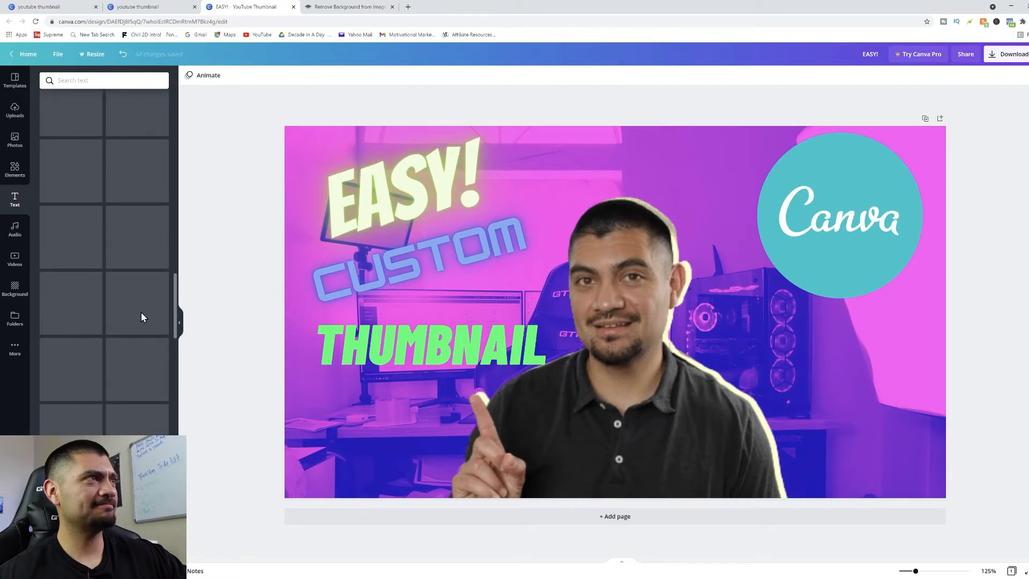
{"action": "scroll", "coordinate": [141, 311], "scroll_direction": "up", "scroll_amount": 15}
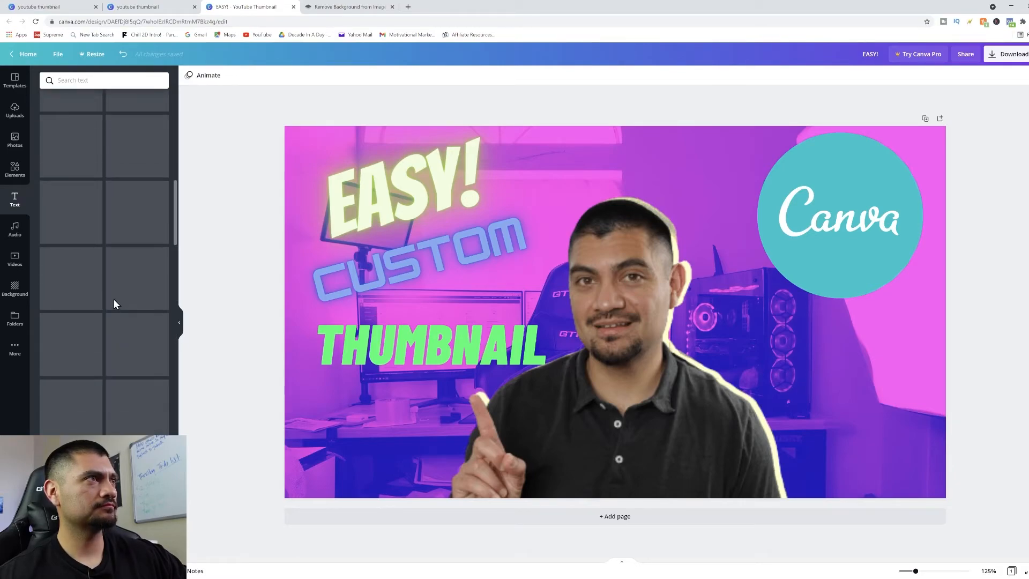
{"action": "left_click", "coordinate": [102, 119]}
{"action": "type", "text": "FREE!!"}
{"action": "left_click", "coordinate": [1001, 315]}
Step: Move the FREE!! text below the Canva logo and scale it up to font size 98.4
{"action": "left_click_drag", "start_coordinate": [616, 315], "coordinate": [840, 355]}
{"action": "left_click_drag", "start_coordinate": [906, 385], "coordinate": [930, 399]}
{"action": "mouse_move", "coordinate": [849, 360]}
{"action": "left_mouse_down"}
{"action": "mouse_move", "coordinate": [861, 354]}
{"action": "mouse_move", "coordinate": [838, 354]}
{"action": "left_mouse_up"}
Step: Compare text effects on FREE!! and apply a Shadow effect with an adjusted offset and direction
{"action": "left_click", "coordinate": [459, 75]}
{"action": "left_click", "coordinate": [101, 137]}
{"action": "left_click", "coordinate": [104, 185]}
{"action": "left_click", "coordinate": [60, 326]}
{"action": "left_click", "coordinate": [105, 240]}
{"action": "left_click", "coordinate": [104, 131]}
{"action": "left_click_drag", "start_coordinate": [104, 181], "coordinate": [113, 181]}
{"action": "left_click_drag", "start_coordinate": [88, 204], "coordinate": [53, 210]}
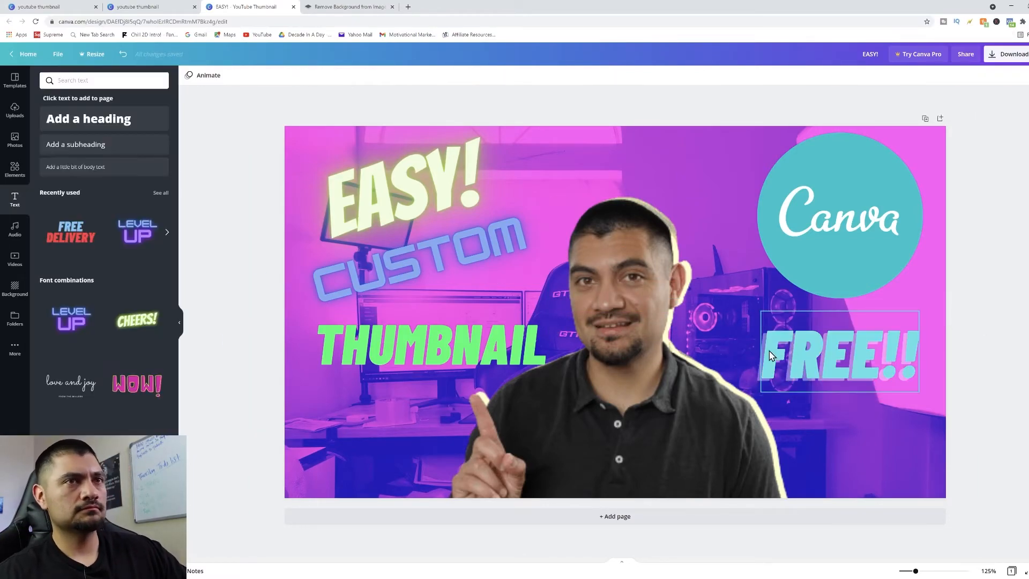
Step: Try dark brown #371500 and cyan #1EF8FF as the color of the FREE!! text
{"action": "left_click", "coordinate": [314, 75]}
{"action": "left_click", "coordinate": [52, 189]}
{"action": "left_click", "coordinate": [143, 138]}
{"action": "left_click", "coordinate": [58, 189]}
{"action": "left_click_drag", "start_coordinate": [145, 151], "coordinate": [160, 174]}
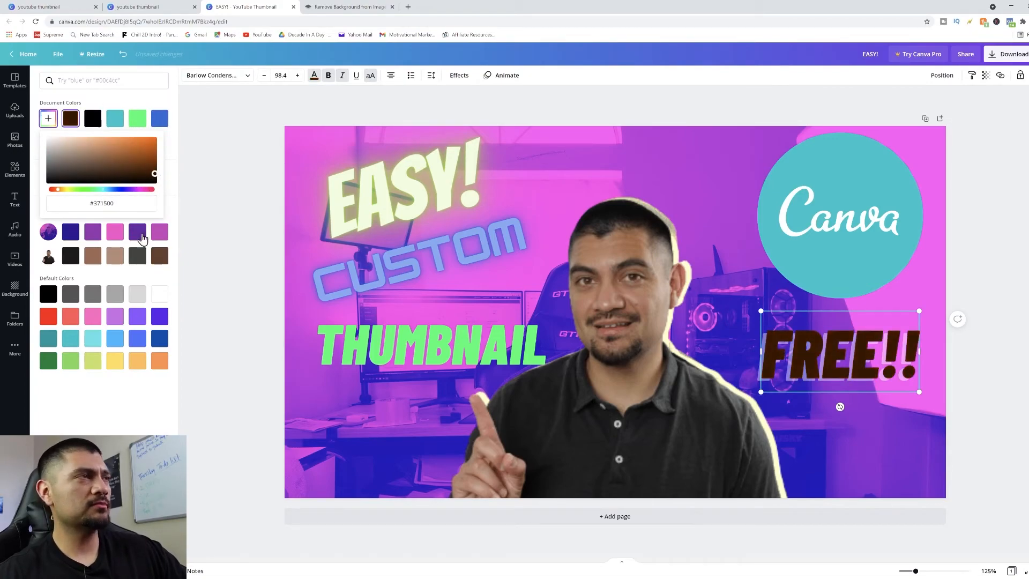
{"action": "left_click", "coordinate": [89, 190]}
{"action": "left_click_drag", "start_coordinate": [89, 189], "coordinate": [102, 189]}
{"action": "left_click", "coordinate": [108, 143]}
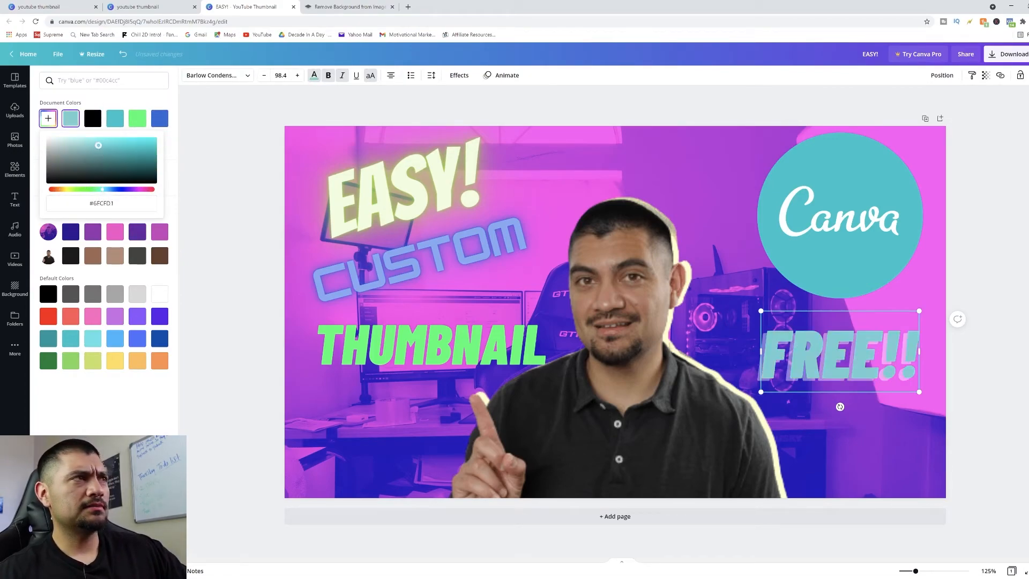
{"action": "left_click_drag", "start_coordinate": [107, 144], "coordinate": [144, 139]}
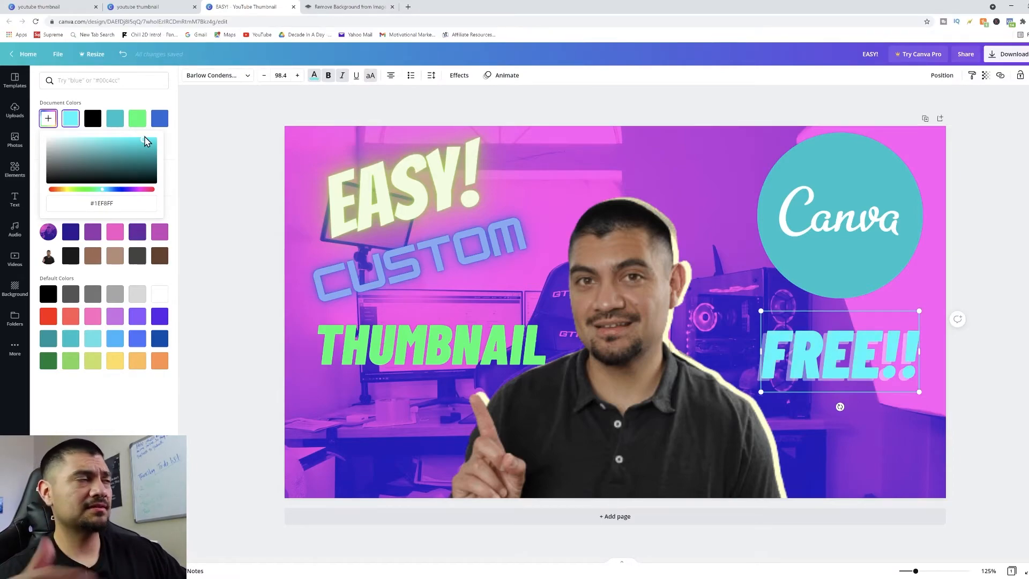
Step: Try violet #521EFF, magenta #CB1D9F, muted pink #D679BF and red #FF0000 as the FREE!! text color
{"action": "left_click", "coordinate": [123, 190]}
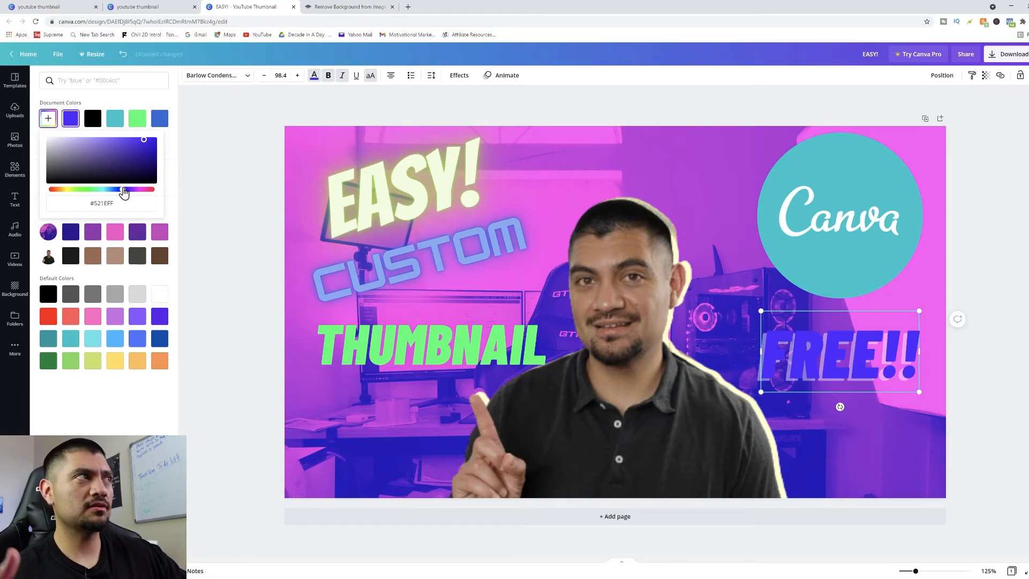
{"action": "left_click_drag", "start_coordinate": [136, 161], "coordinate": [175, 140]}
{"action": "left_click_drag", "start_coordinate": [122, 189], "coordinate": [140, 192]}
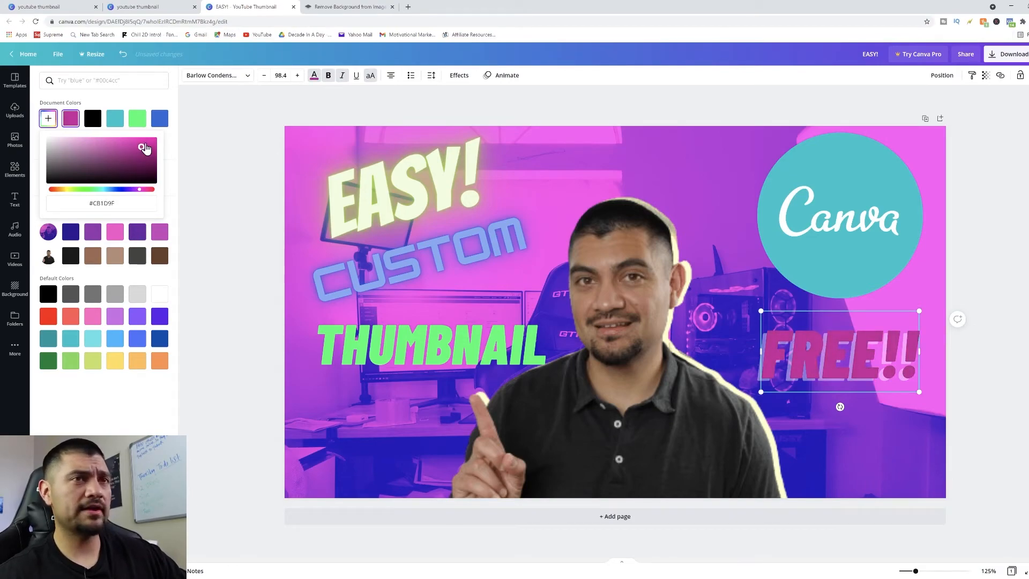
{"action": "left_click_drag", "start_coordinate": [119, 164], "coordinate": [95, 145]}
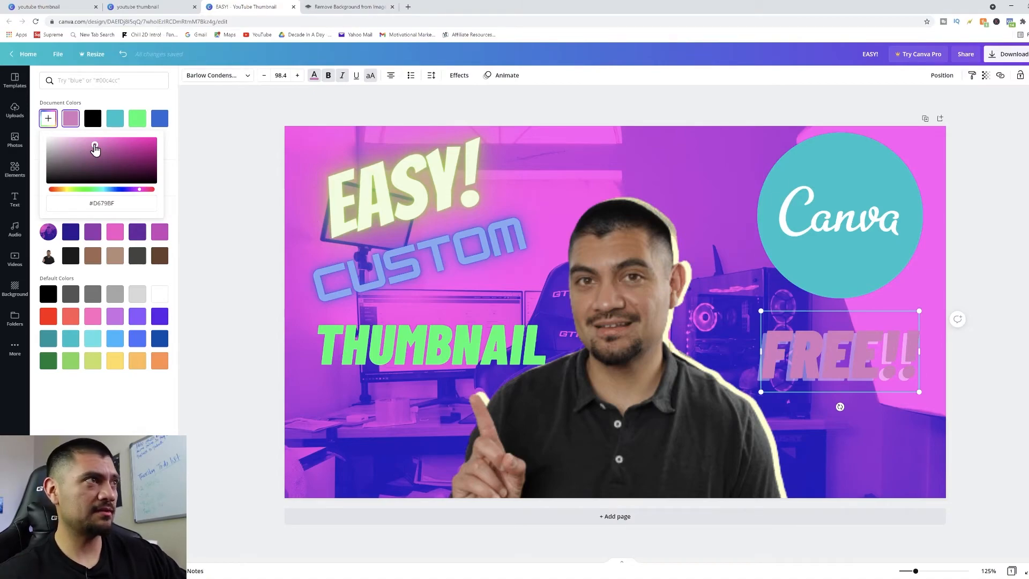
{"action": "left_click_drag", "start_coordinate": [132, 188], "coordinate": [158, 196]}
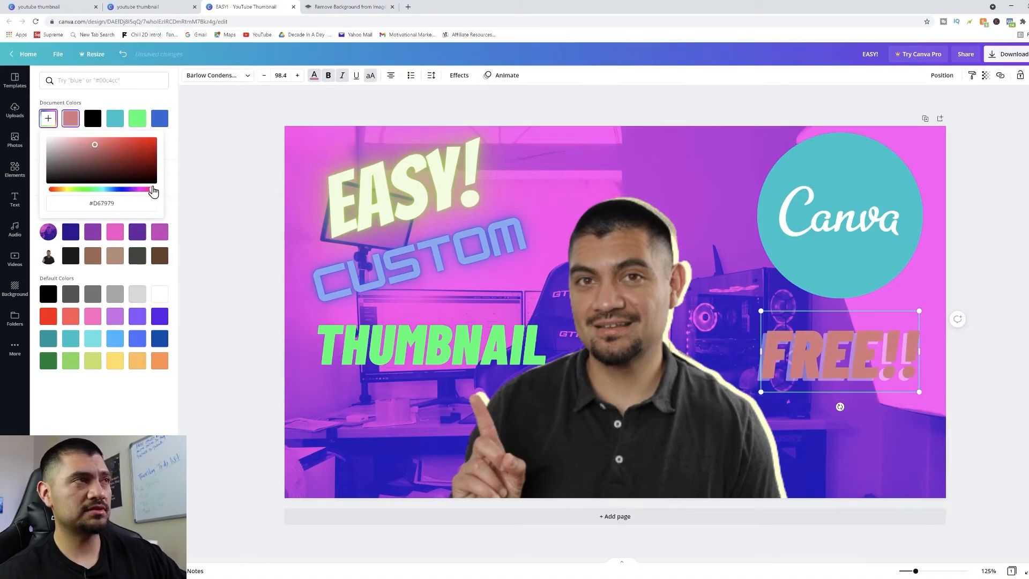
{"action": "left_click_drag", "start_coordinate": [152, 142], "coordinate": [174, 131]}
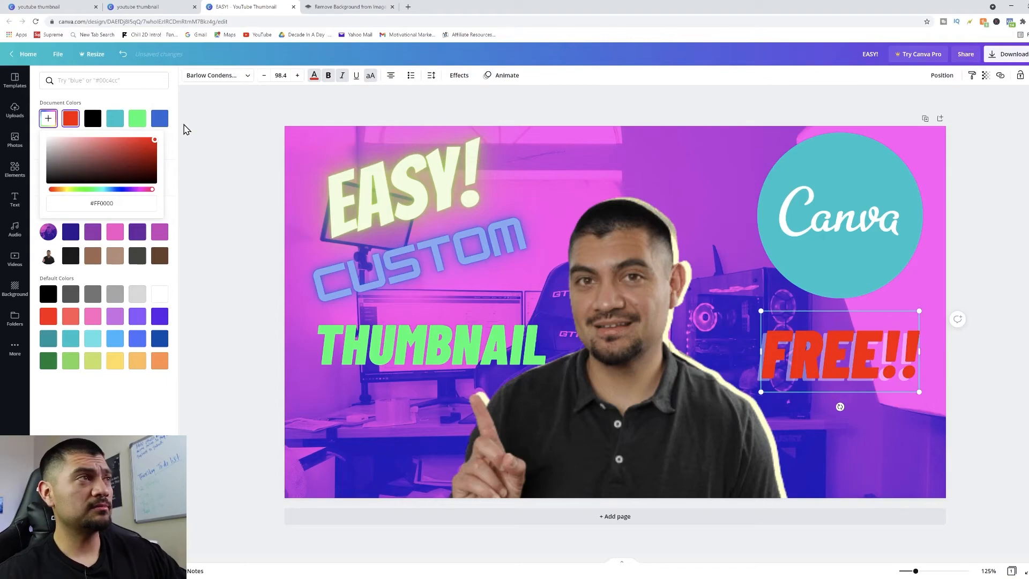
Step: Set the color of the FREE!! text to white (#FFFFFF)
{"action": "left_click_drag", "start_coordinate": [99, 152], "coordinate": [37, 138]}
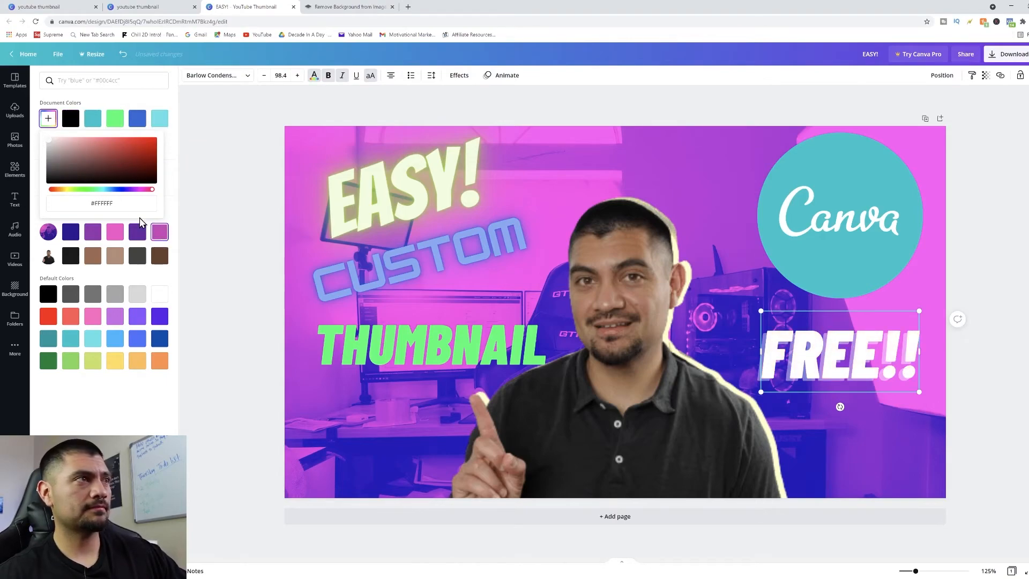
{"action": "left_click_drag", "start_coordinate": [114, 190], "coordinate": [164, 137]}
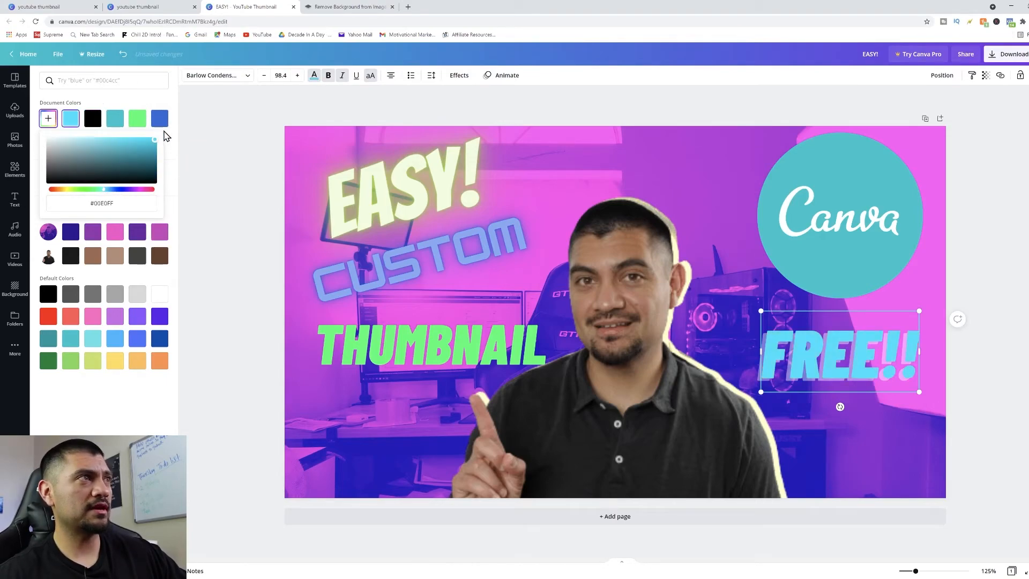
{"action": "left_click_drag", "start_coordinate": [52, 155], "coordinate": [46, 140]}
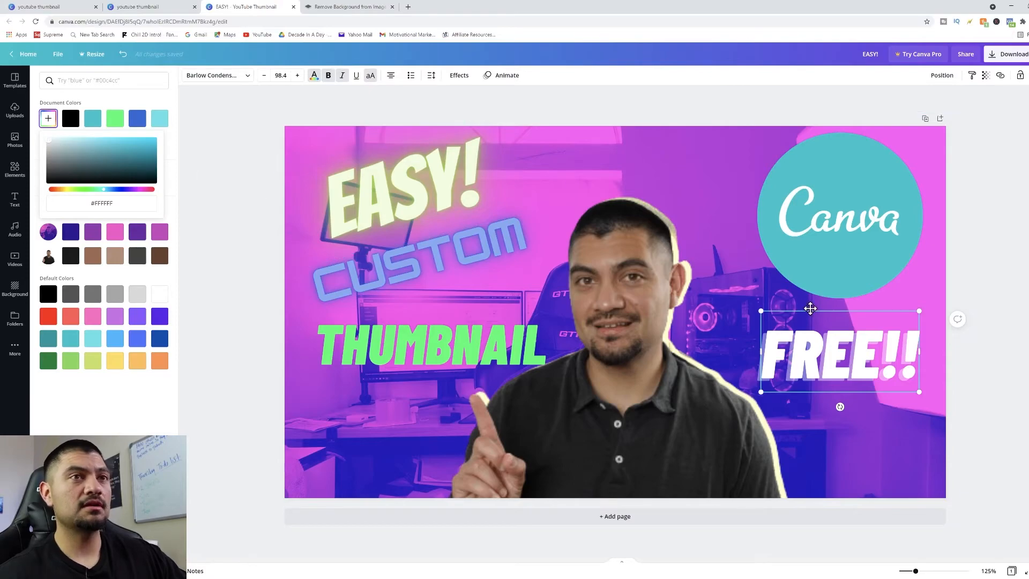
{"action": "key", "text": "Escape"}
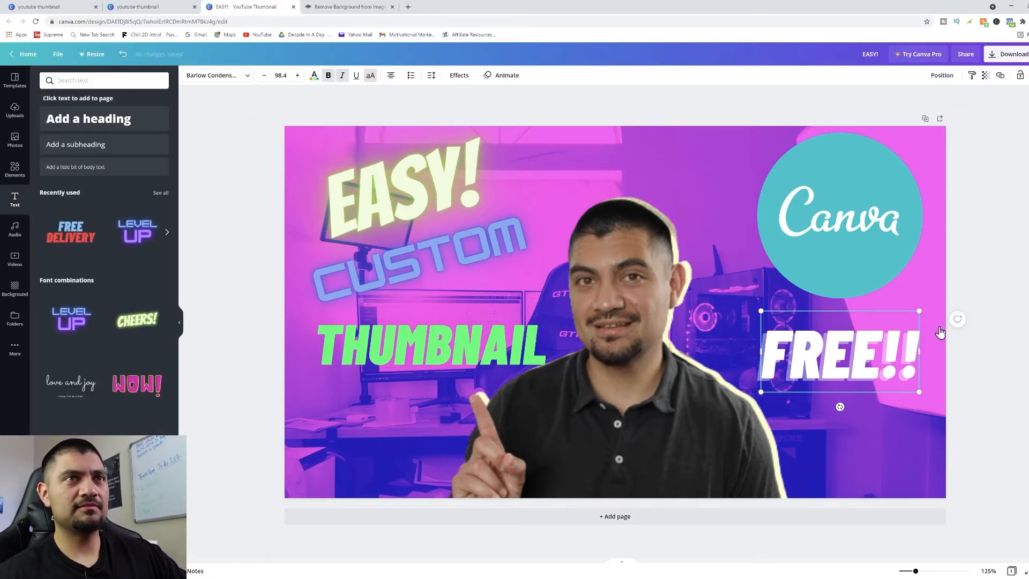
Step: Compare the saturation extremes 100 and -100 on the man's cutout and set its saturation to 43
{"action": "left_click", "coordinate": [680, 406]}
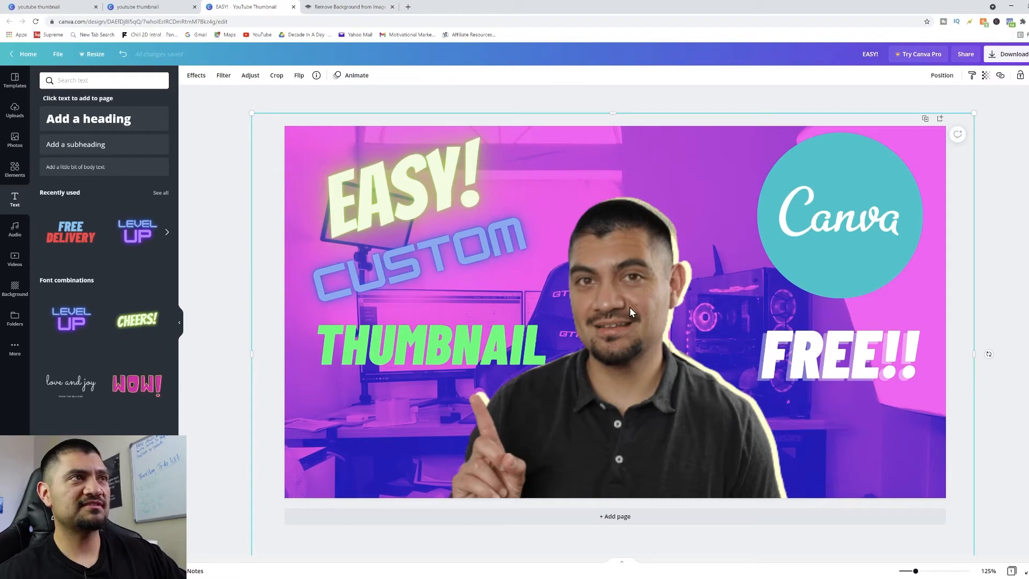
{"action": "left_click", "coordinate": [258, 80]}
{"action": "left_click_drag", "start_coordinate": [110, 131], "coordinate": [153, 134]}
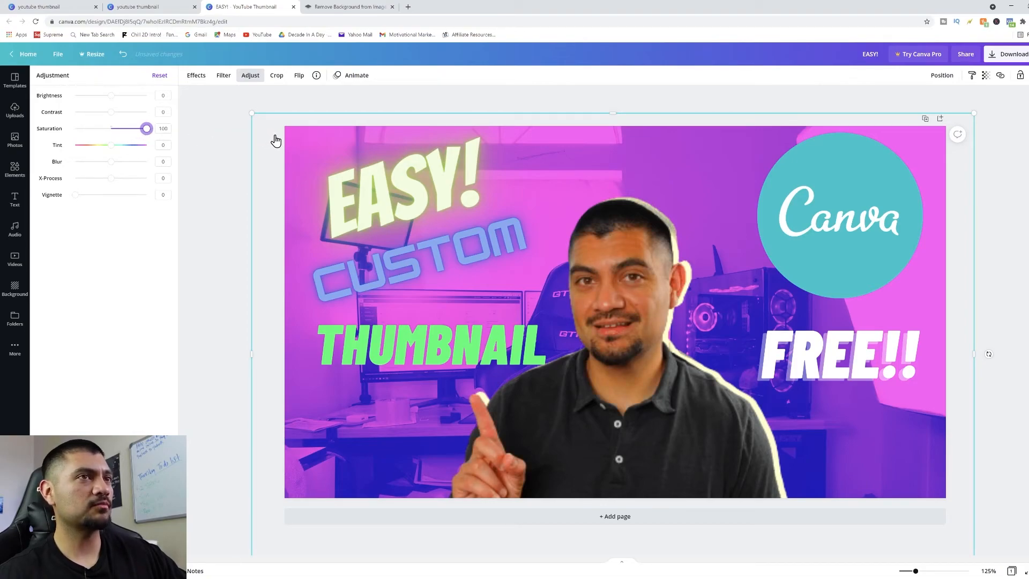
{"action": "left_click_drag", "start_coordinate": [146, 129], "coordinate": [47, 129]}
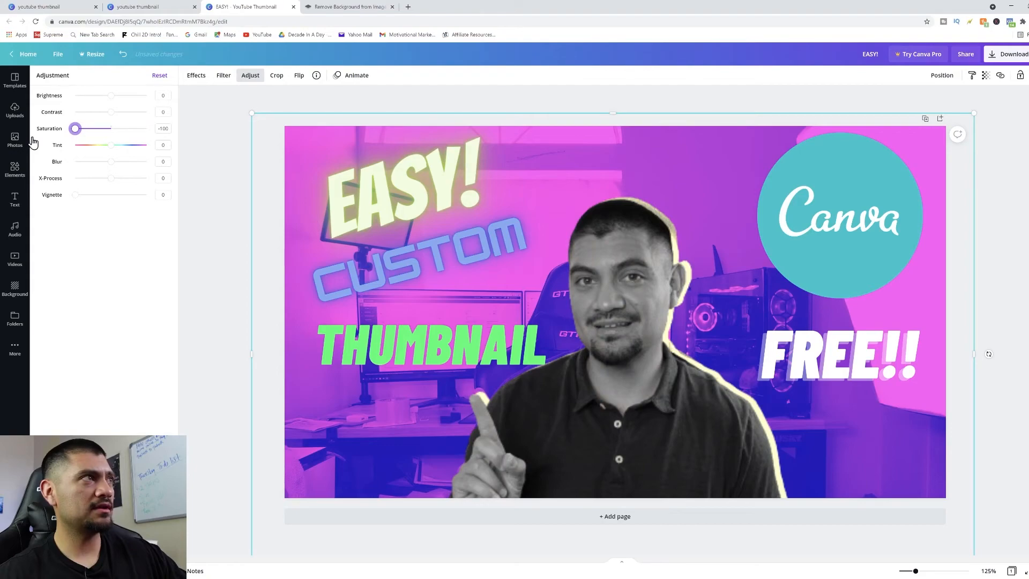
{"action": "left_click_drag", "start_coordinate": [75, 133], "coordinate": [125, 134]}
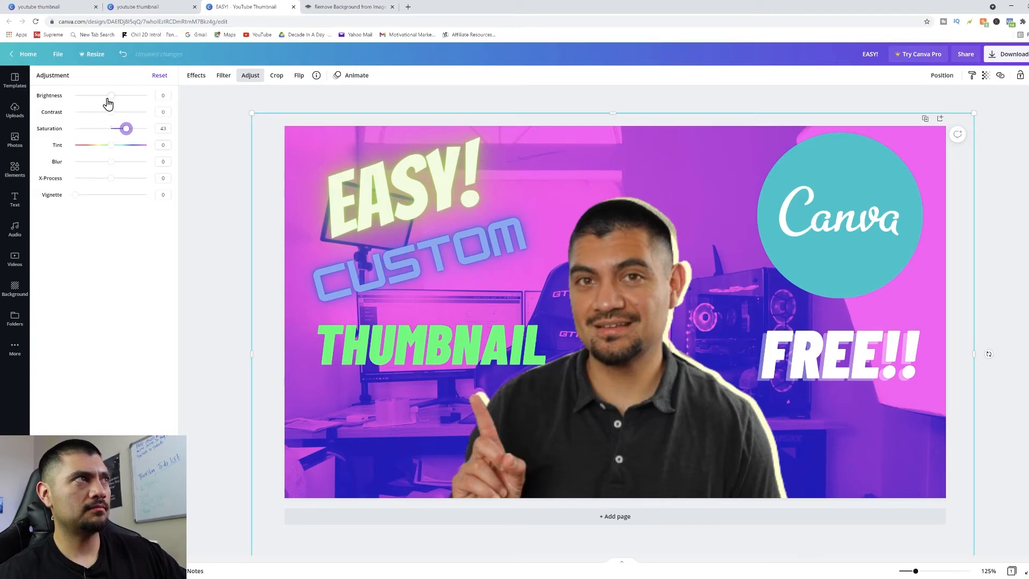
Step: Set the cutout's brightness to 8 and its contrast to 36
{"action": "mouse_move", "coordinate": [112, 100]}
{"action": "left_mouse_down"}
{"action": "mouse_move", "coordinate": [155, 103]}
{"action": "mouse_move", "coordinate": [63, 103]}
{"action": "mouse_move", "coordinate": [113, 103]}
{"action": "left_mouse_up"}
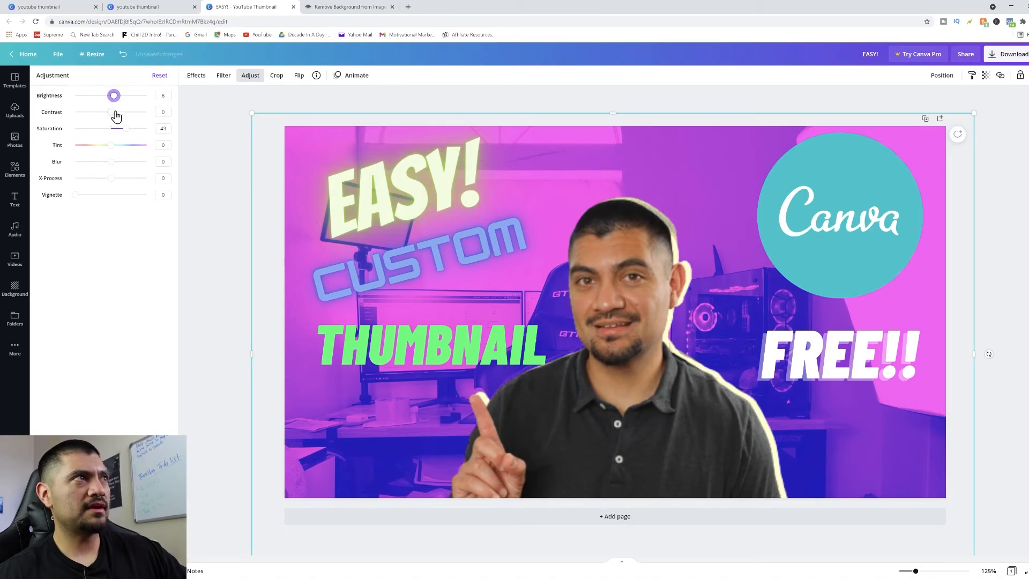
{"action": "left_click_drag", "start_coordinate": [111, 113], "coordinate": [154, 114]}
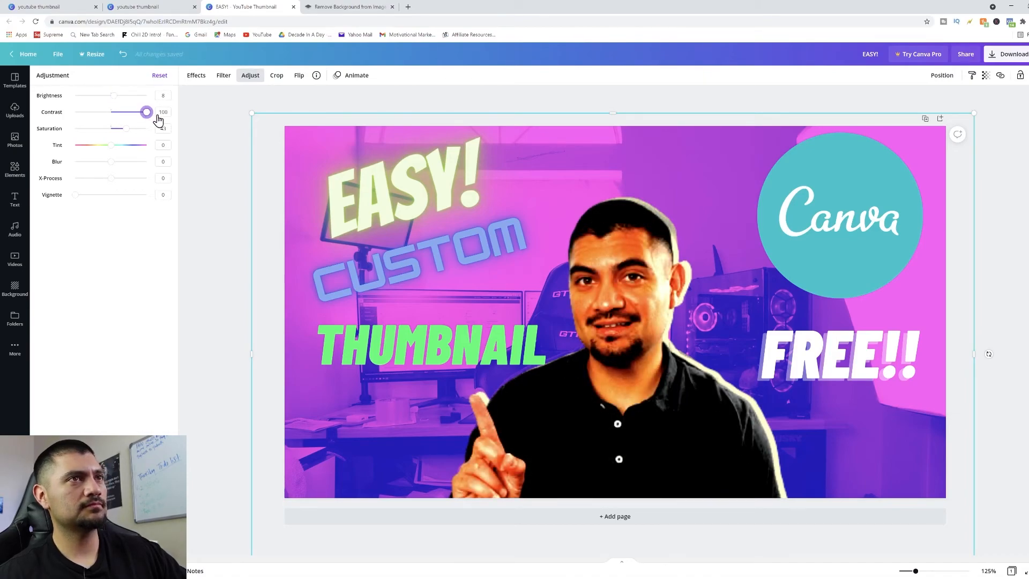
{"action": "left_click_drag", "start_coordinate": [158, 119], "coordinate": [127, 121]}
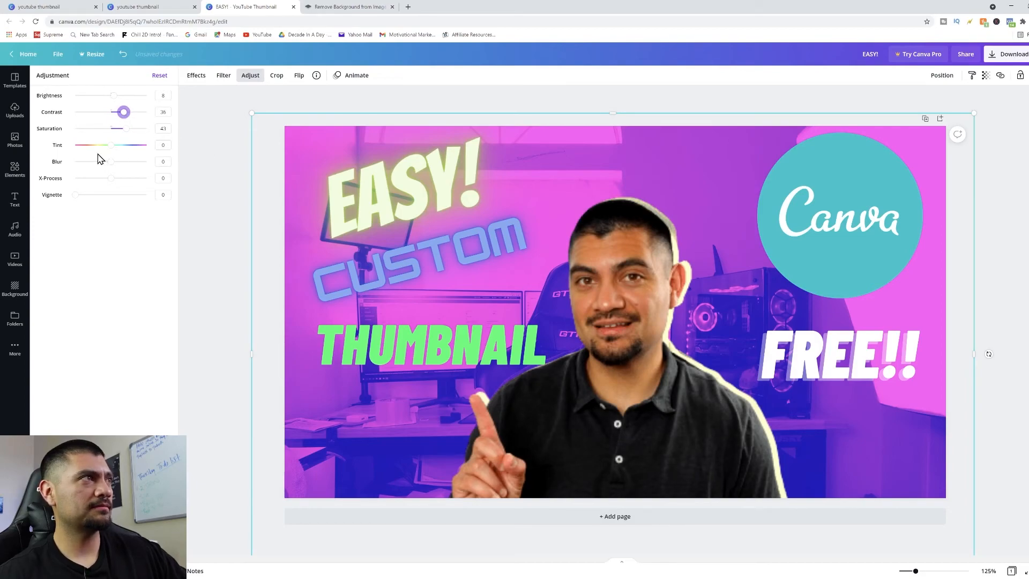
Step: Compare the blur extremes 100 and -100 on the man's cutout and return its blur to 0
{"action": "left_click_drag", "start_coordinate": [110, 161], "coordinate": [180, 175]}
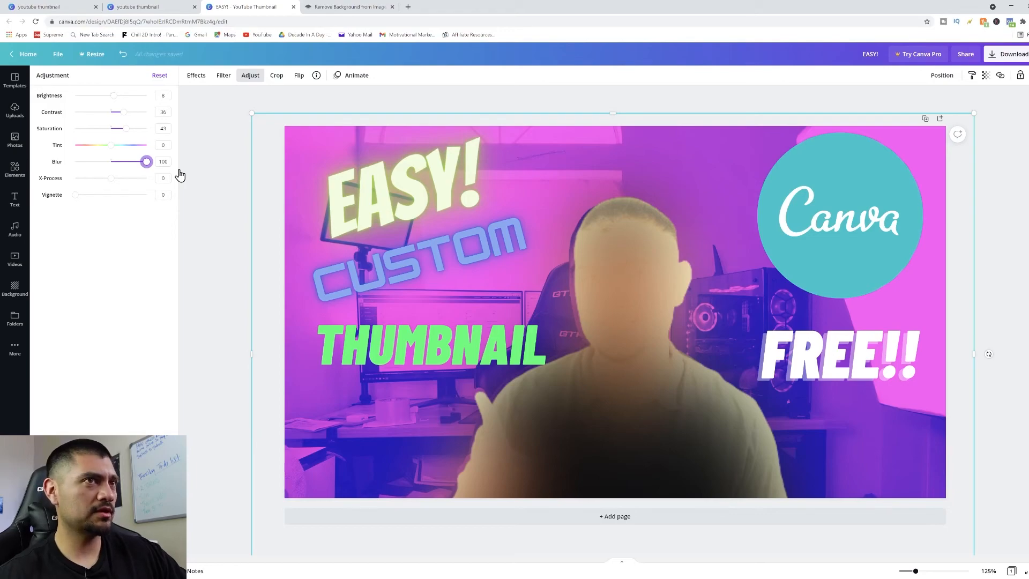
{"action": "left_click_drag", "start_coordinate": [146, 161], "coordinate": [8, 171]}
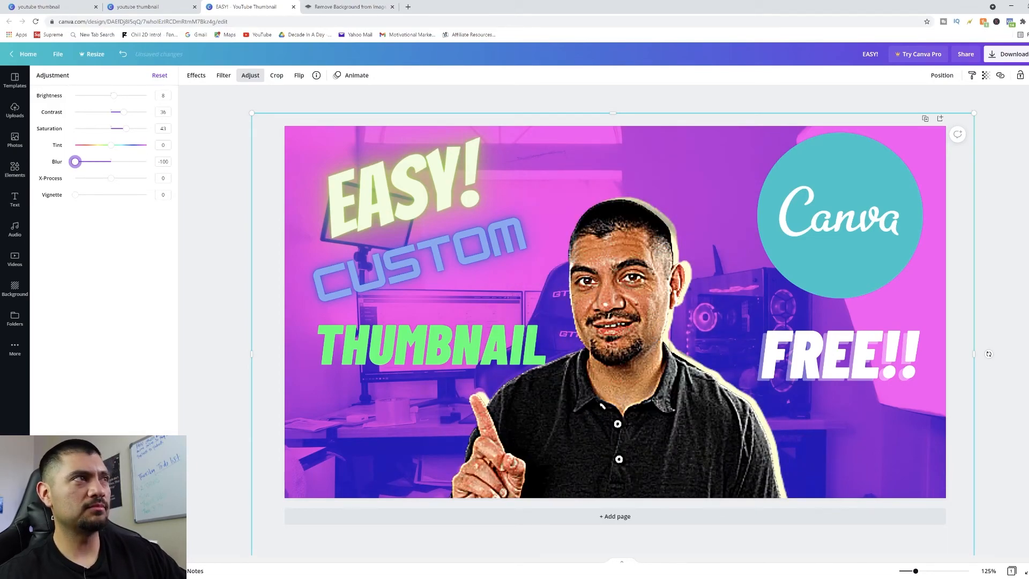
{"action": "left_click_drag", "start_coordinate": [75, 167], "coordinate": [111, 170]}
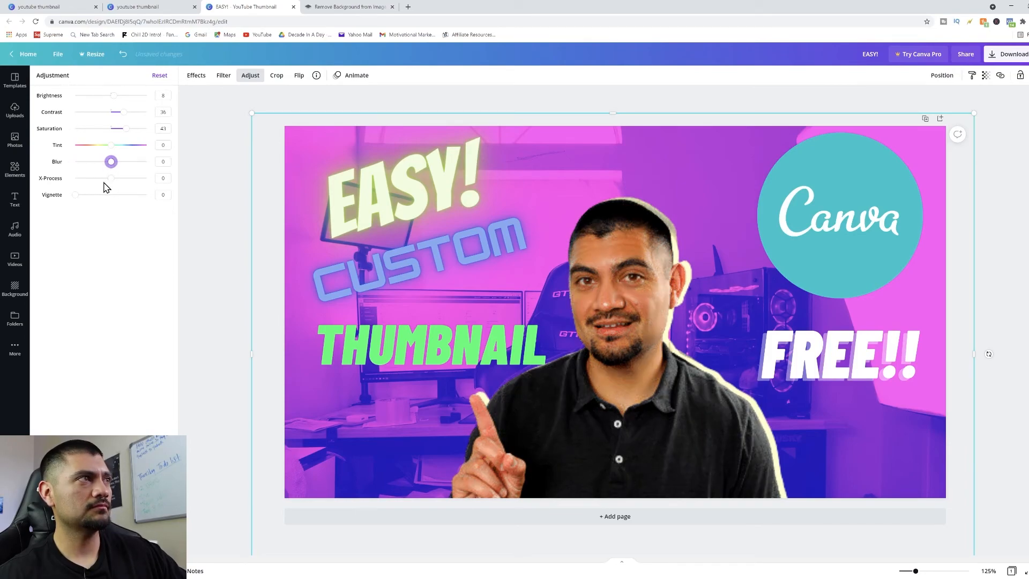
Step: Set the cutout's vignette to 100, try removing it and changing X-Process, and undo the last adjustments
{"action": "left_click_drag", "start_coordinate": [75, 196], "coordinate": [147, 196]}
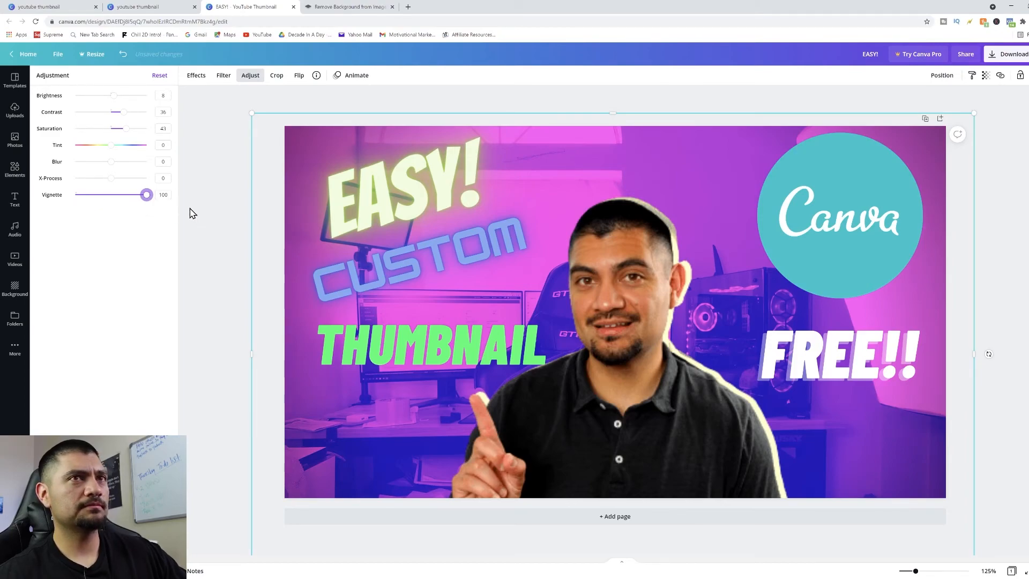
{"action": "left_click_drag", "start_coordinate": [144, 199], "coordinate": [54, 203]}
{"action": "left_click_drag", "start_coordinate": [112, 184], "coordinate": [228, 217]}
{"action": "left_click", "coordinate": [217, 217]}
{"action": "key", "text": "ctrl+z"}
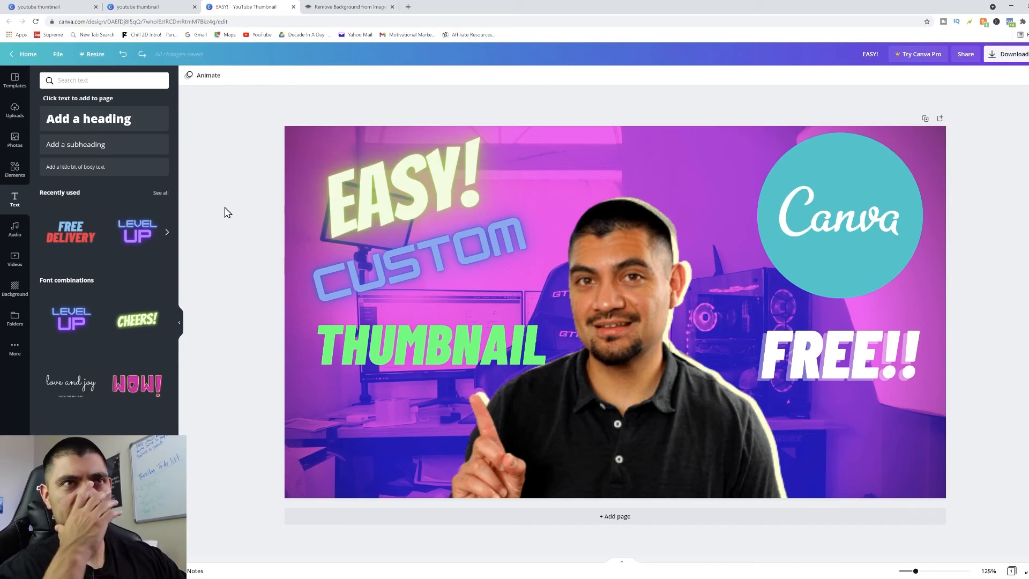
Step: Download the finished EASY! thumbnail as a PNG and dismiss the download confirmation
{"action": "key", "text": "ctrl+minus"}
{"action": "key", "text": "ctrl+minus"}
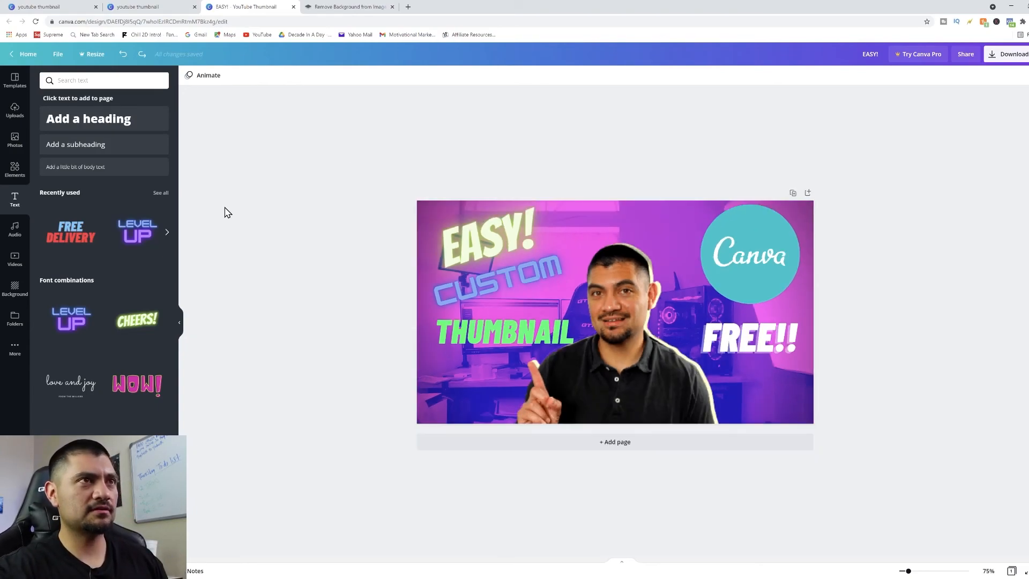
{"action": "key", "text": "ctrl+minus"}
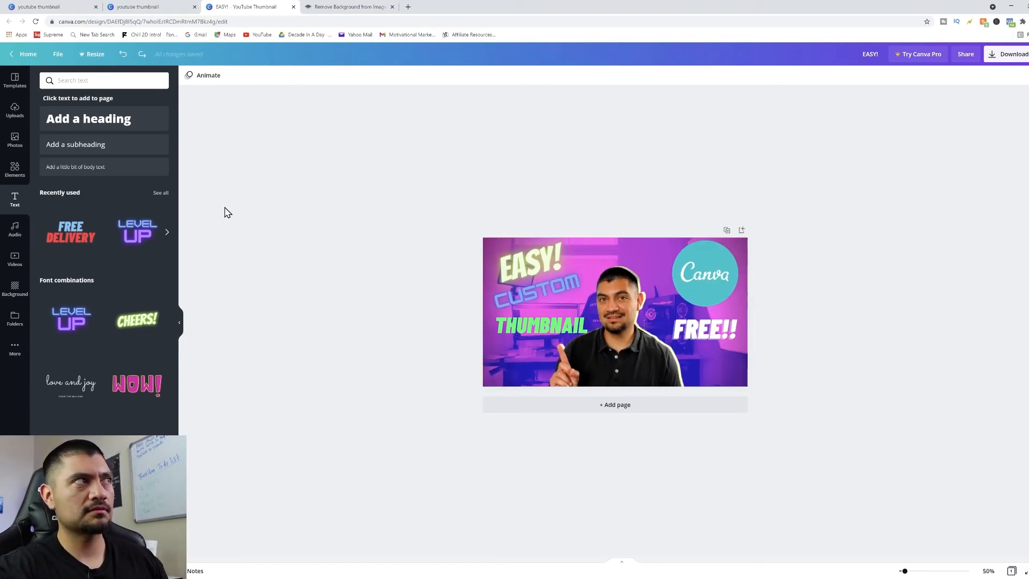
{"action": "key", "text": "ctrl+minus"}
{"action": "key", "text": "ctrl+plus"}
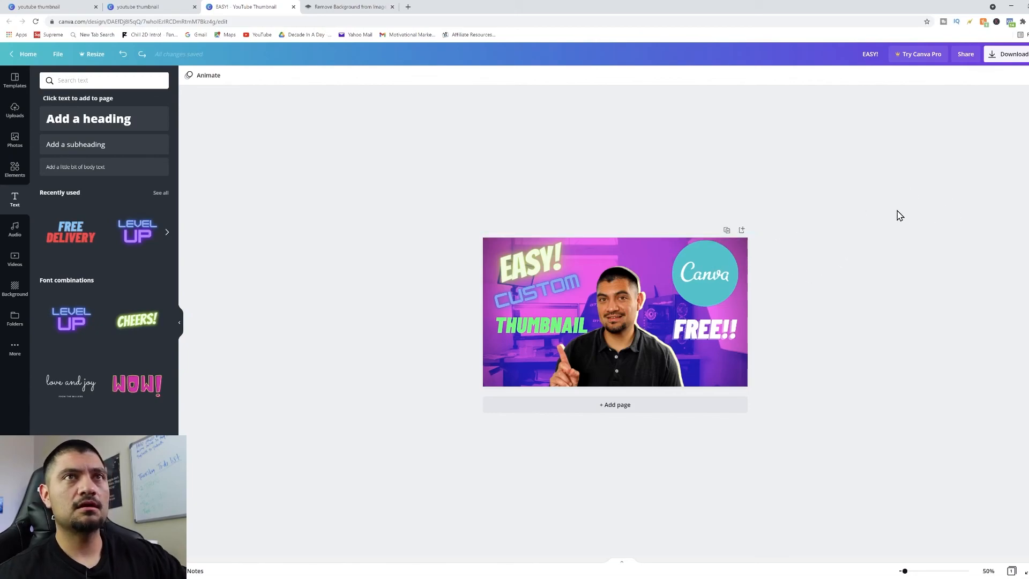
{"action": "left_click", "coordinate": [1001, 57]}
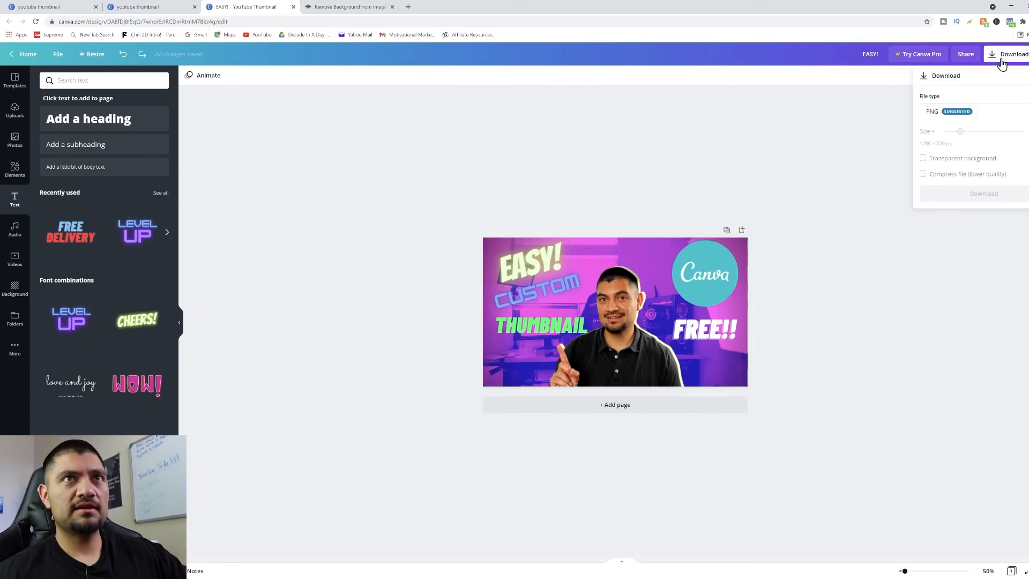
{"action": "left_click", "coordinate": [997, 200]}
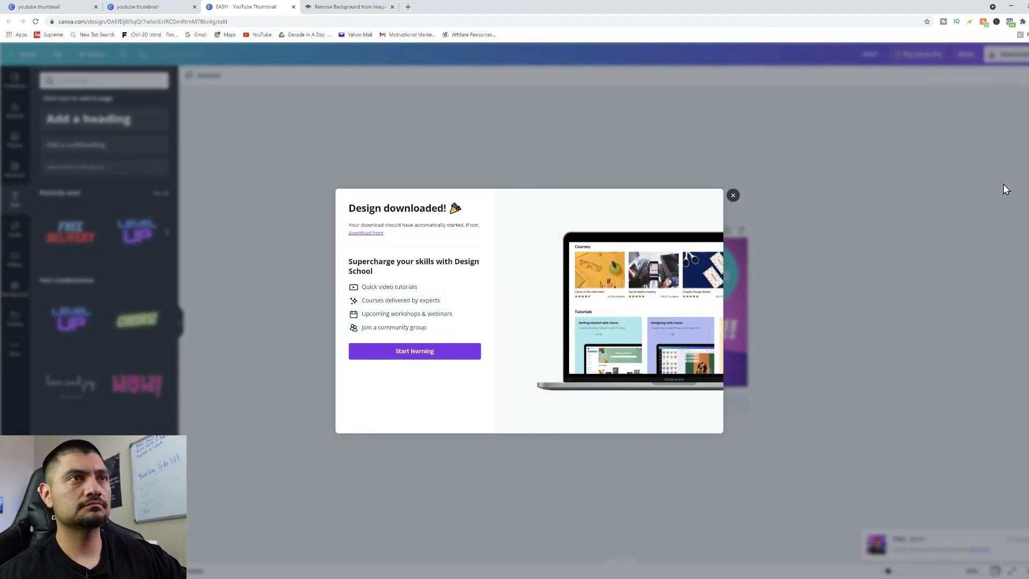
{"action": "left_click", "coordinate": [218, 142]}
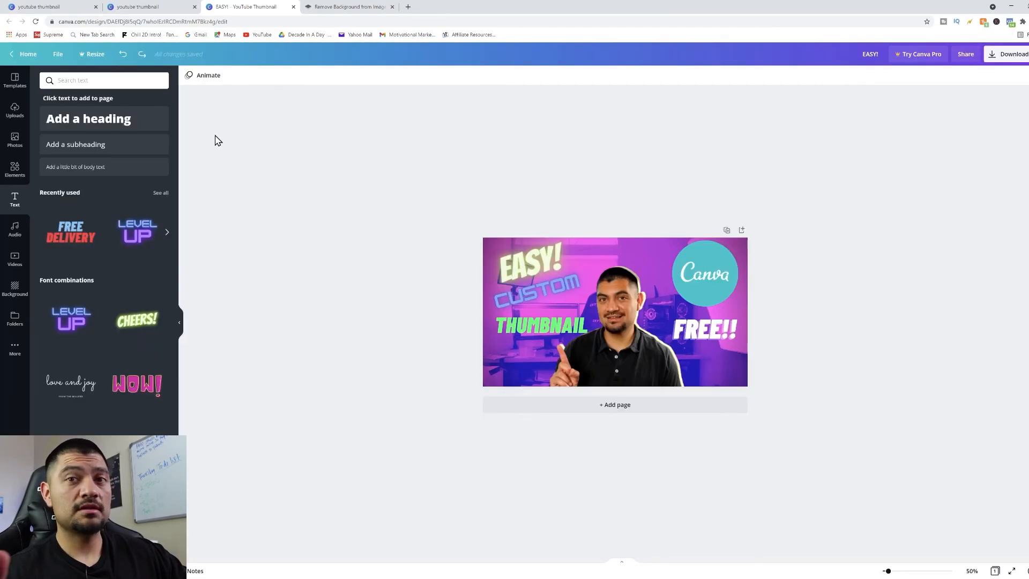
Step: Return to the home page, browse the design types and search the templates for Instagram Post
{"action": "left_click", "coordinate": [28, 54]}
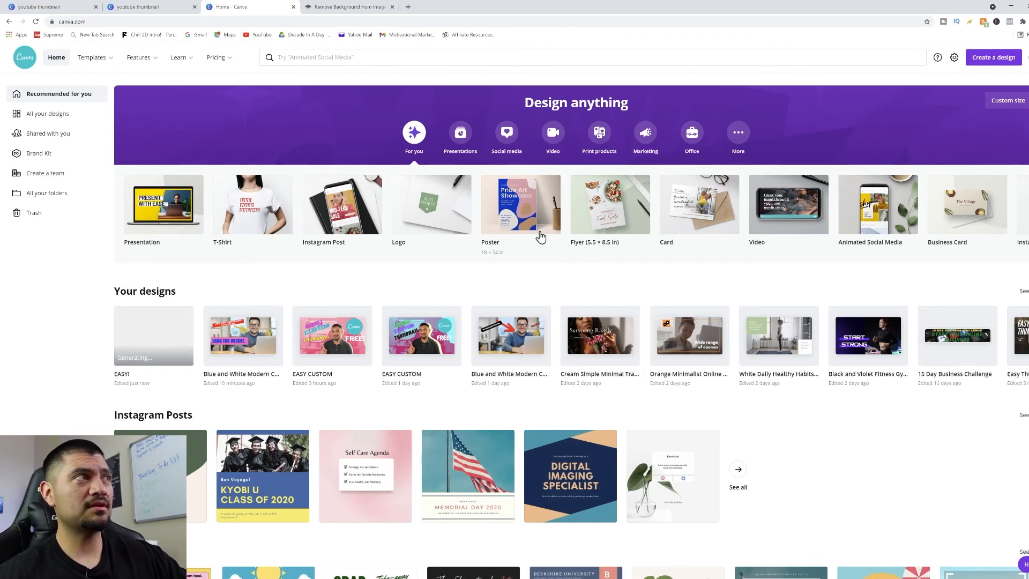
{"action": "left_click", "coordinate": [1028, 204]}
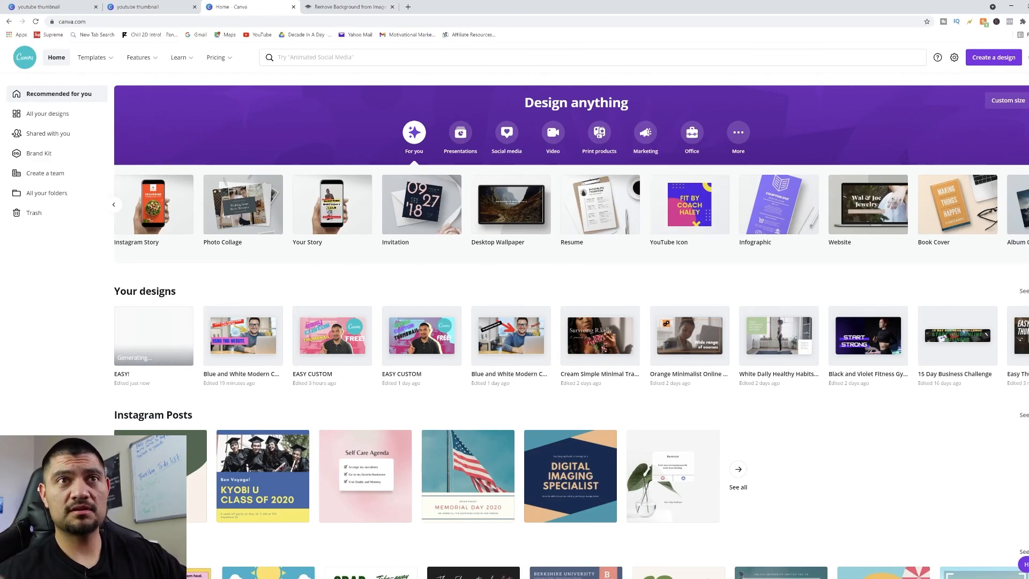
{"action": "left_click", "coordinate": [481, 59]}
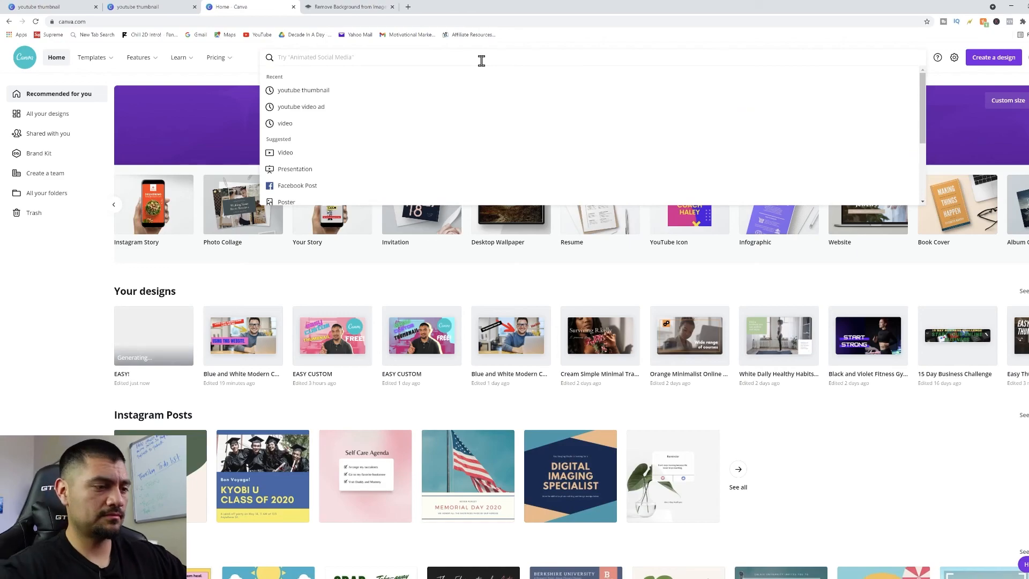
{"action": "type", "text": "INSTAGRAM POST"}
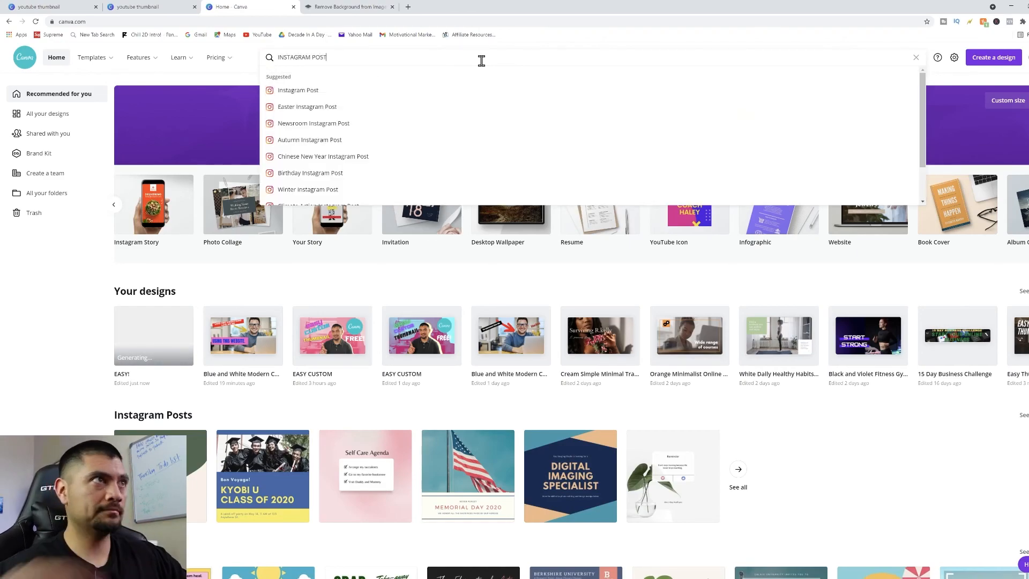
{"action": "left_click", "coordinate": [320, 92]}
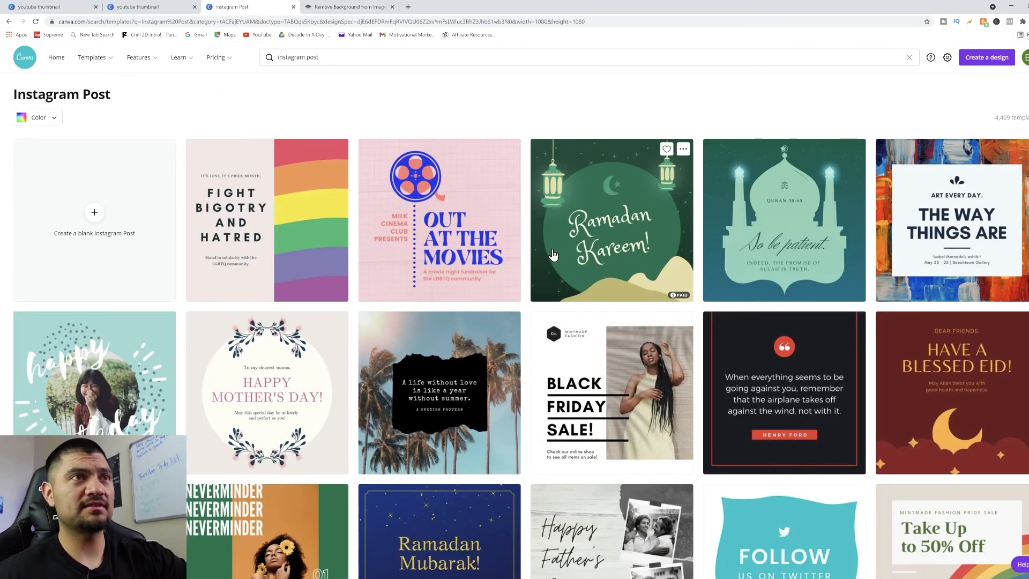
Step: Open the green "So be patient." Instagram post template and return to the home page
{"action": "left_click", "coordinate": [762, 243]}
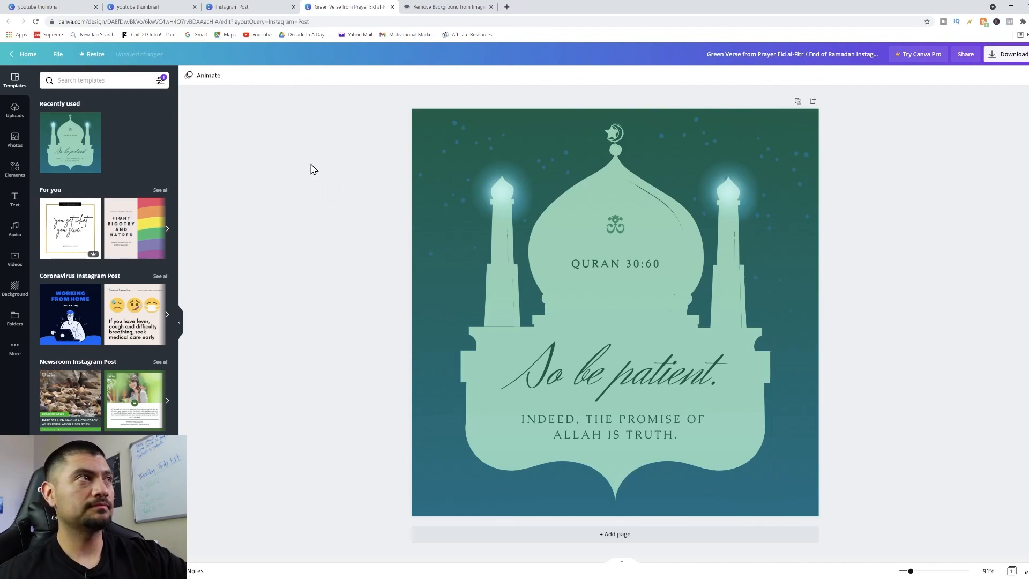
{"action": "left_click", "coordinate": [24, 53]}
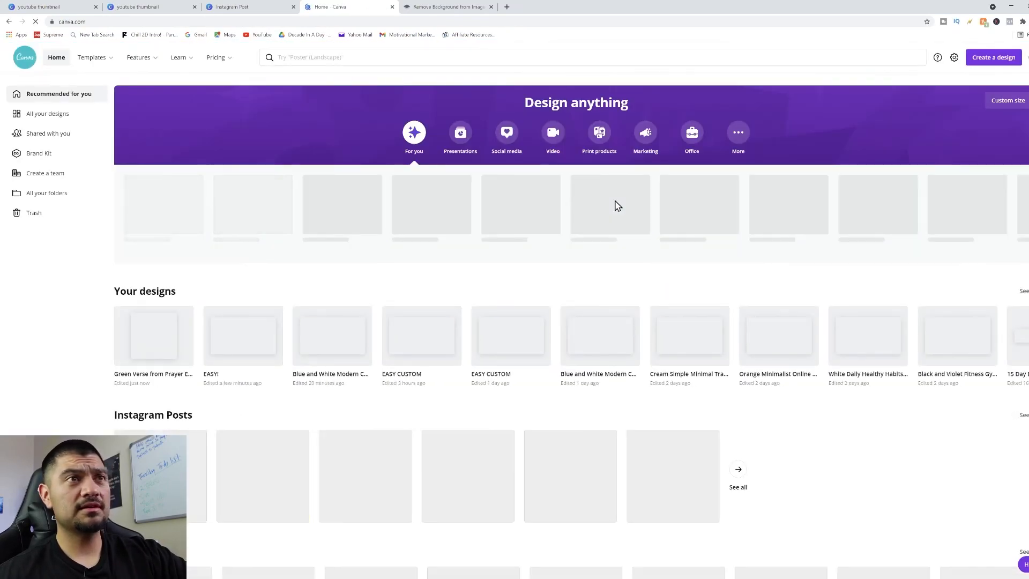